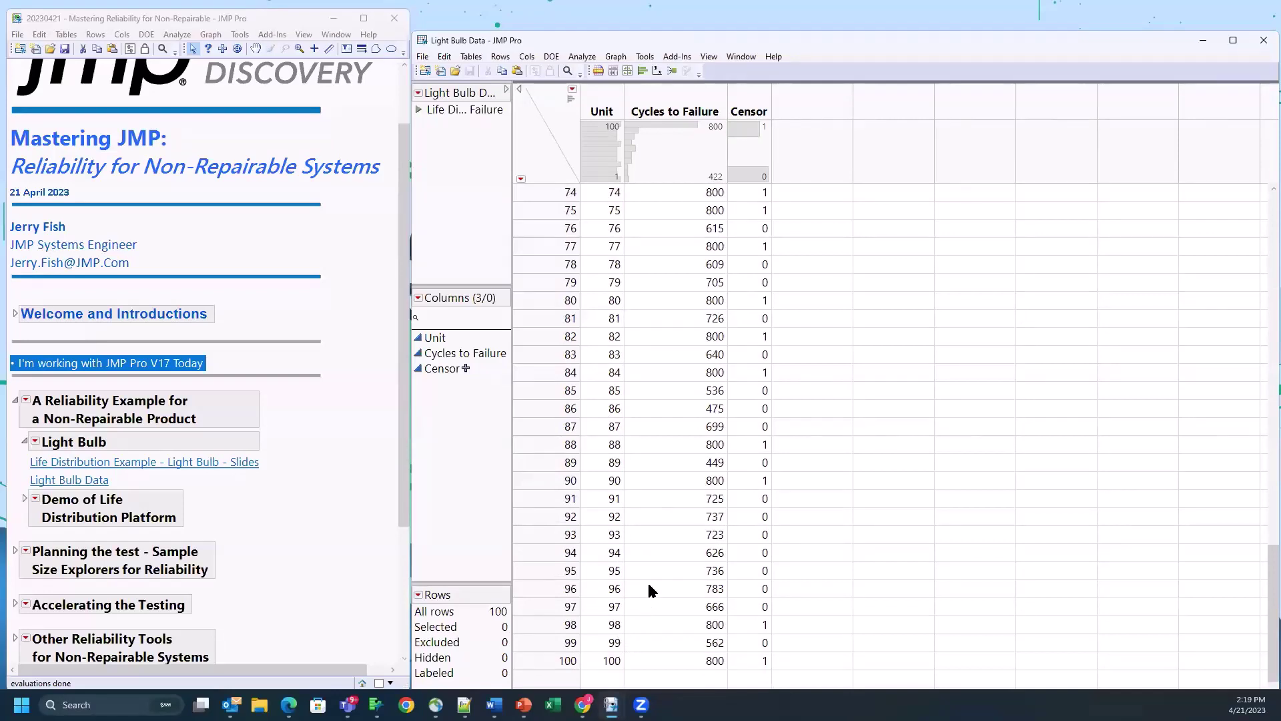
Examine the Unit, Cycles to Failure and Censor entries for the first four units of the light bulb table
{"action": "scroll", "coordinate": [652, 588], "scroll_direction": "up", "scroll_amount": 14}
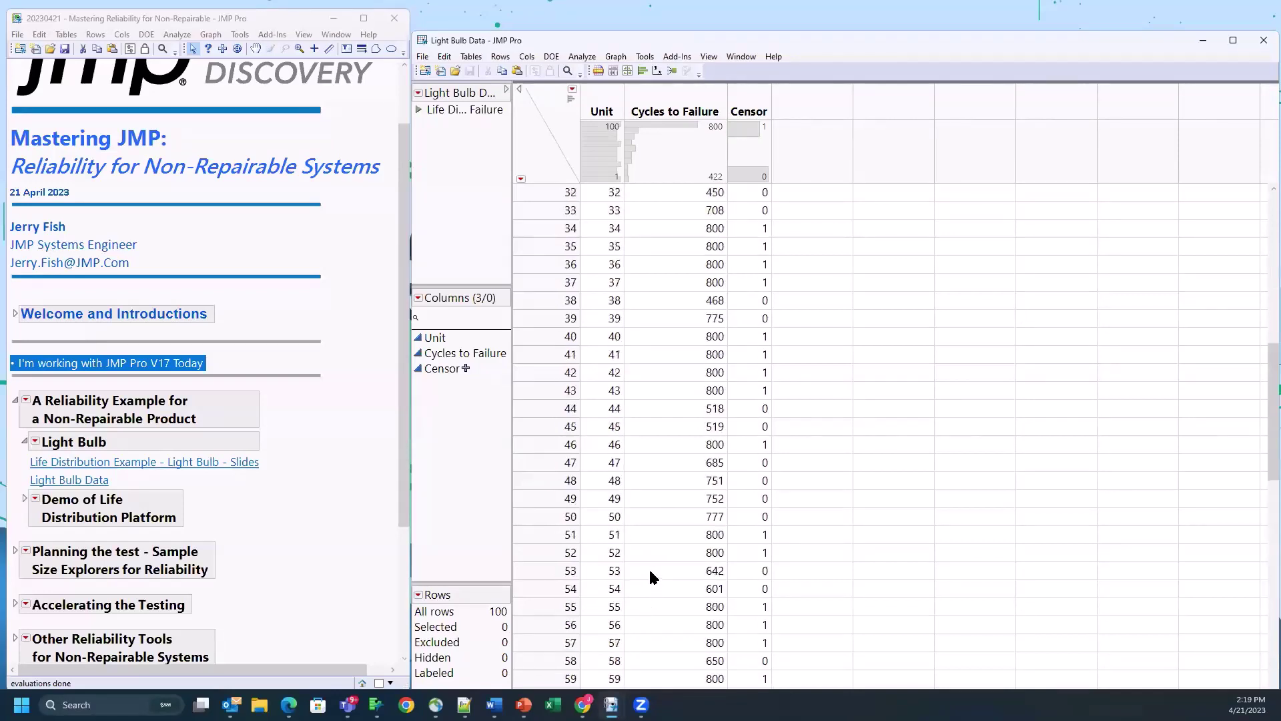
{"action": "scroll", "coordinate": [649, 567], "scroll_direction": "up", "scroll_amount": 10}
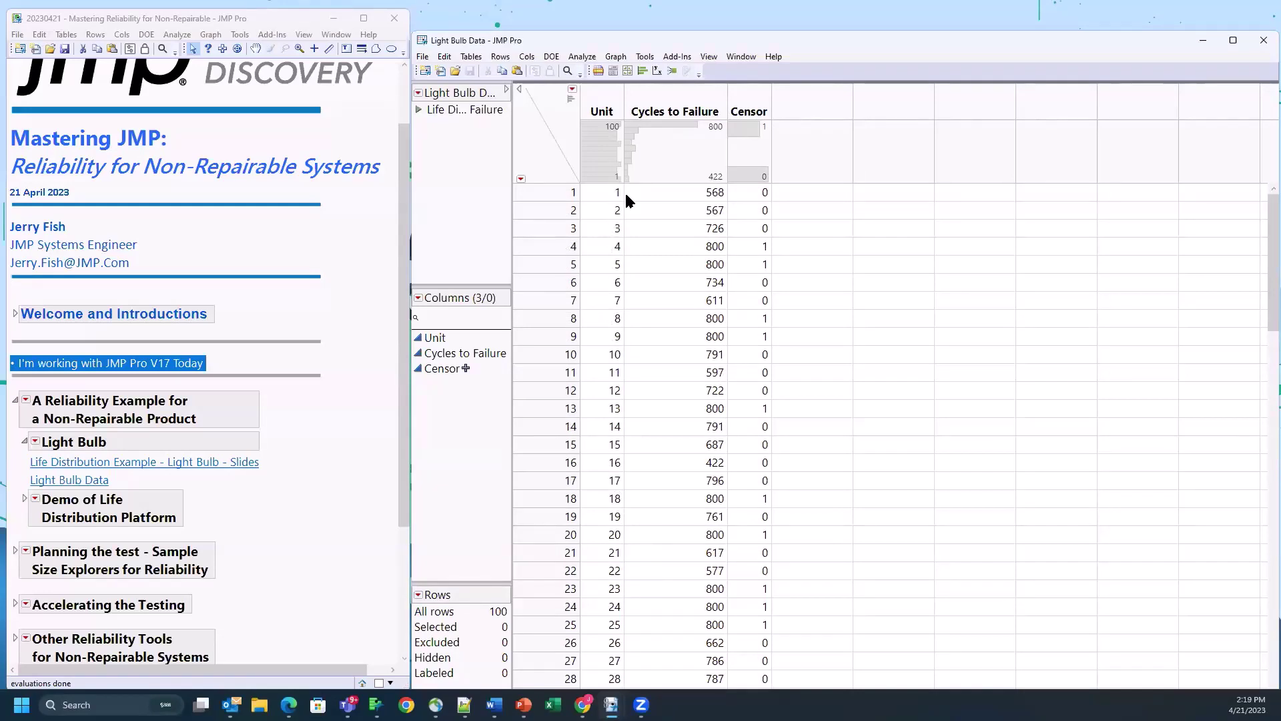
{"action": "left_click", "coordinate": [695, 193]}
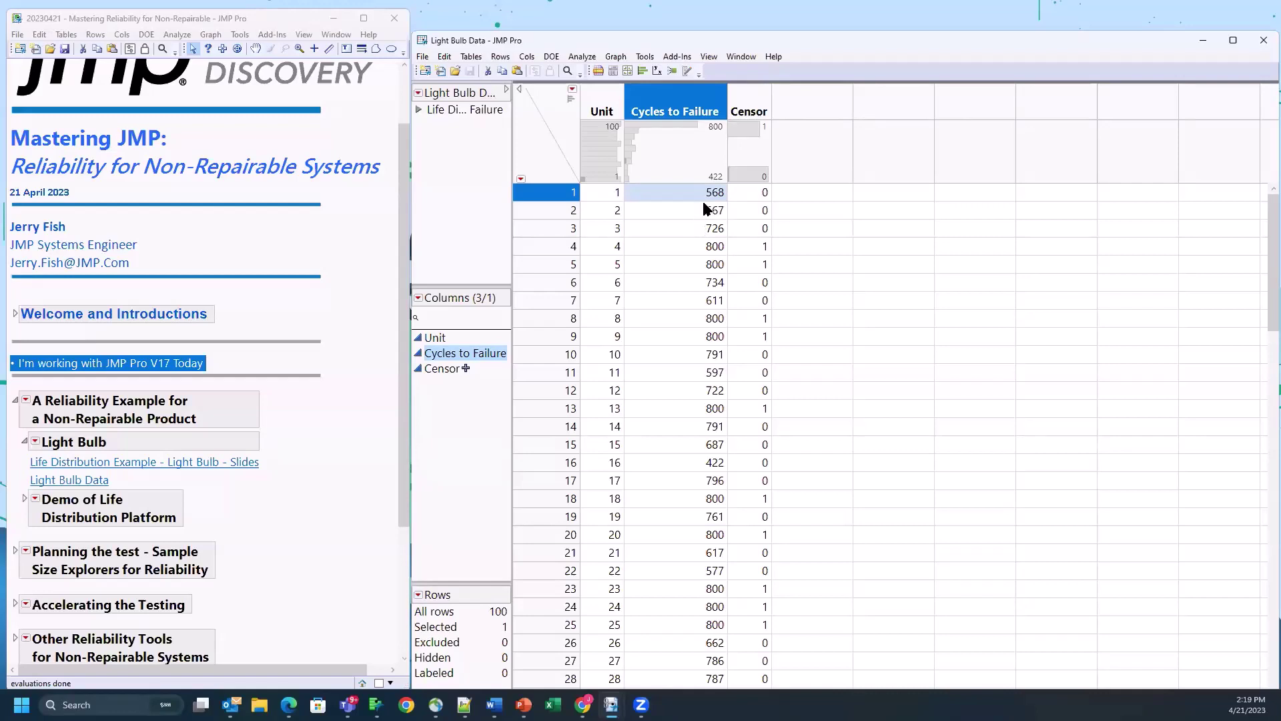
{"action": "left_click", "coordinate": [753, 195]}
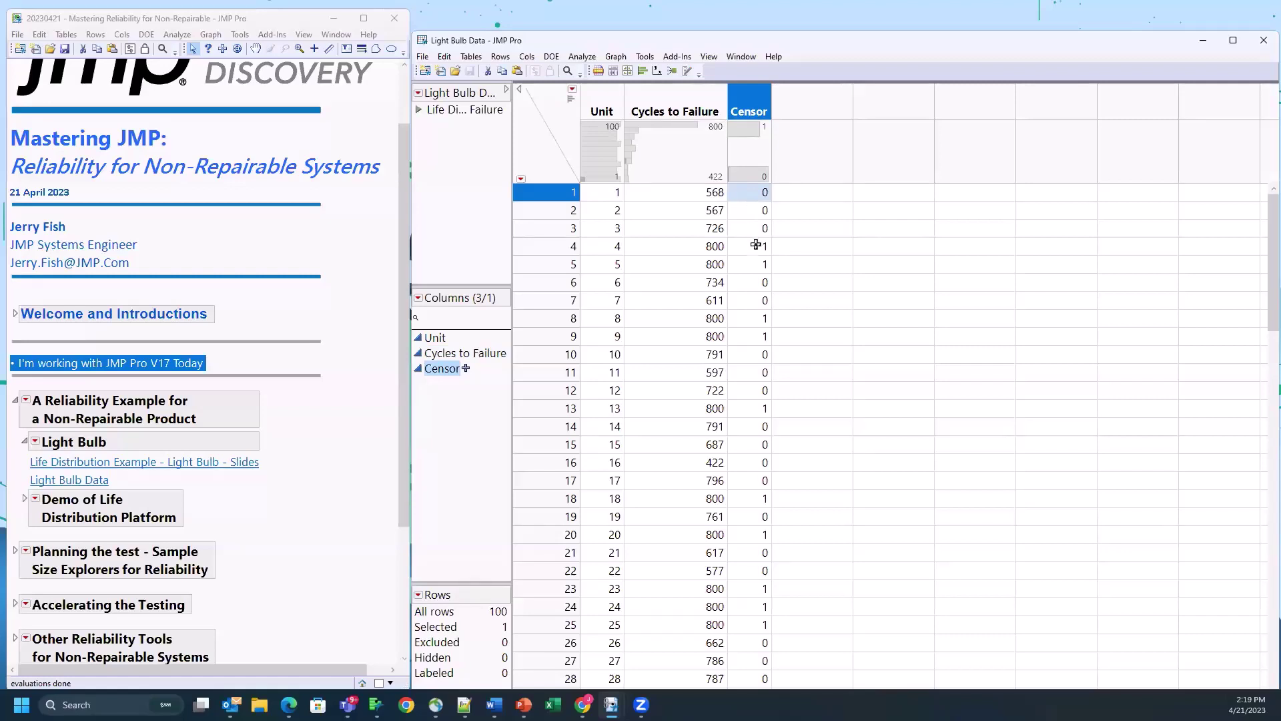
{"action": "left_click", "coordinate": [714, 194]}
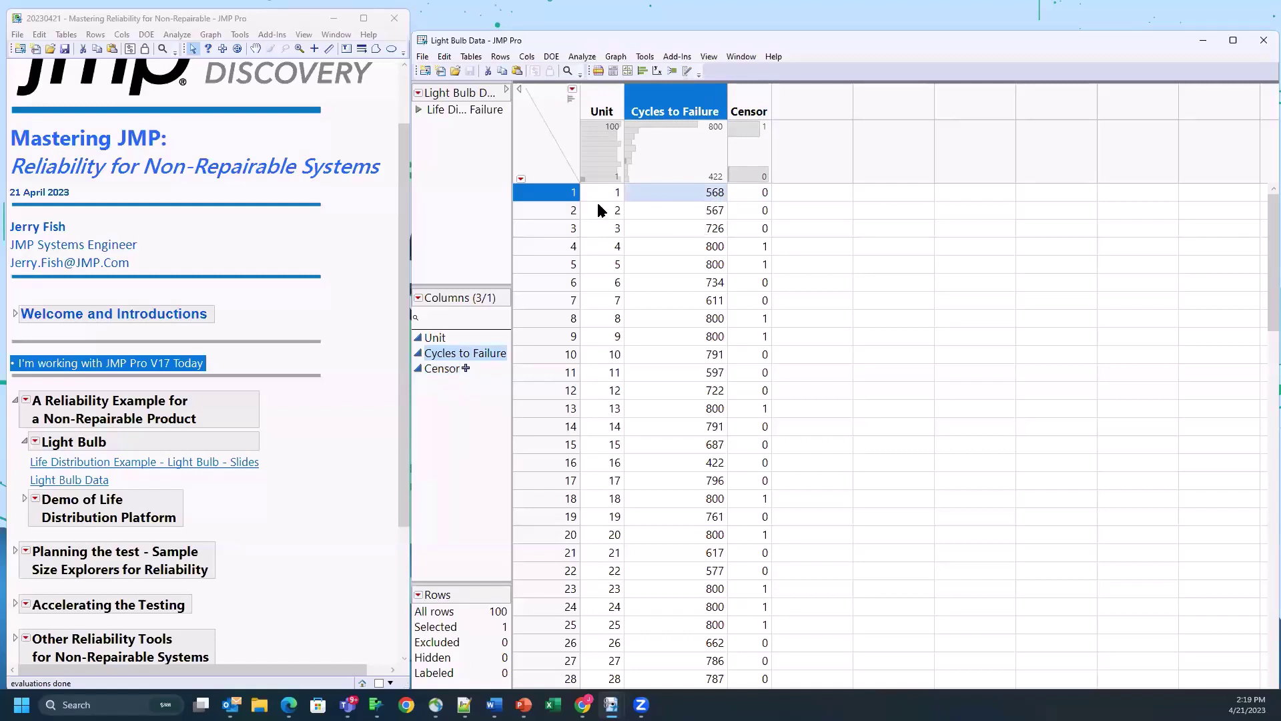
{"action": "left_click", "coordinate": [599, 210]}
{"action": "left_click", "coordinate": [683, 211]}
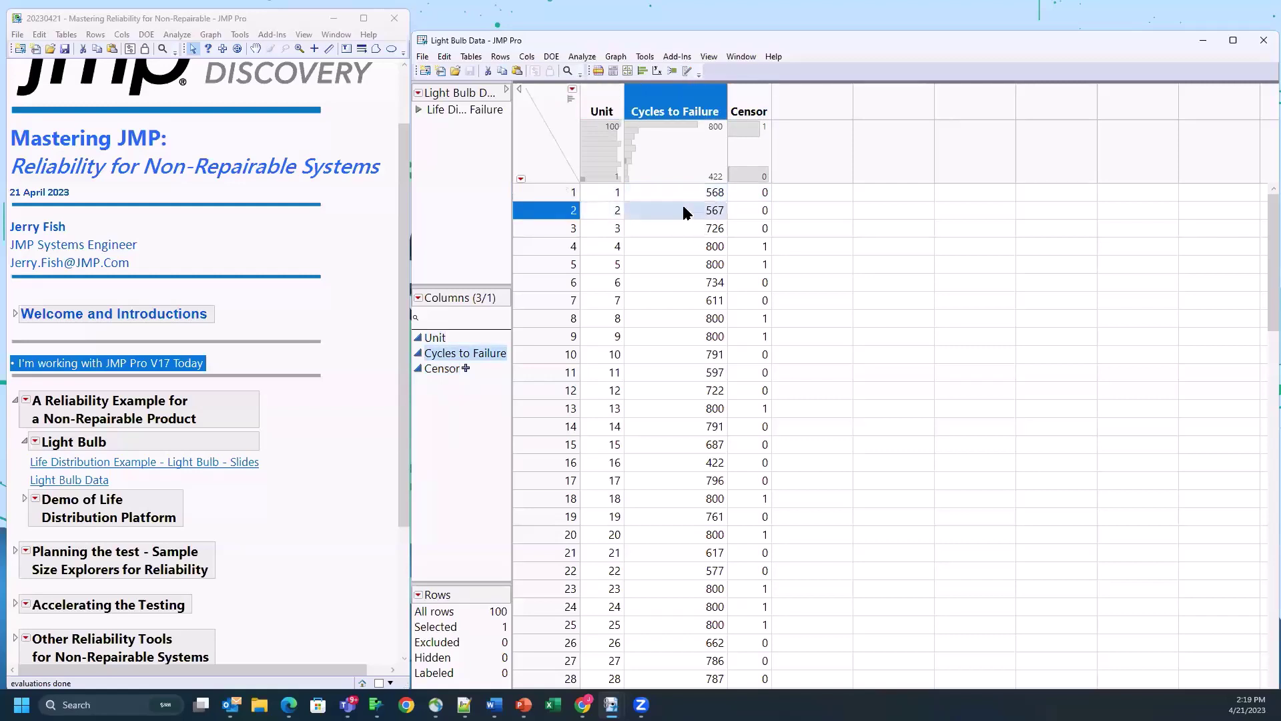
{"action": "left_click", "coordinate": [744, 210]}
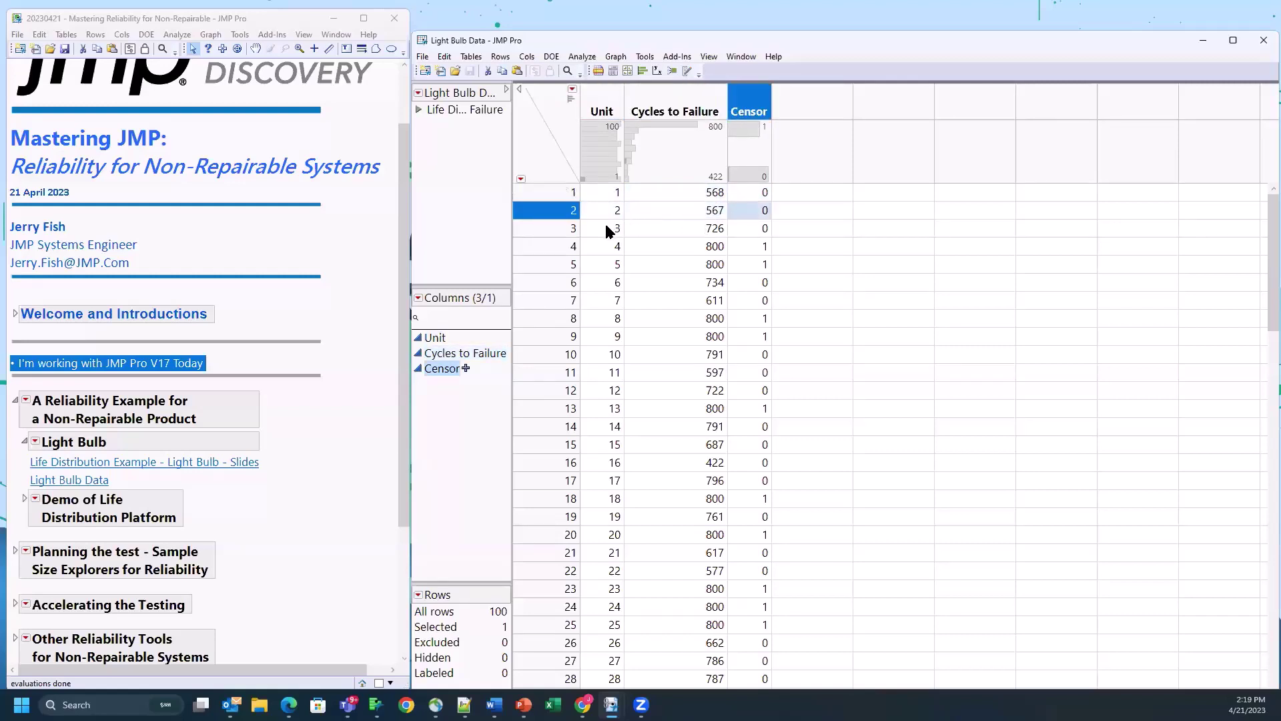
{"action": "left_click", "coordinate": [706, 228]}
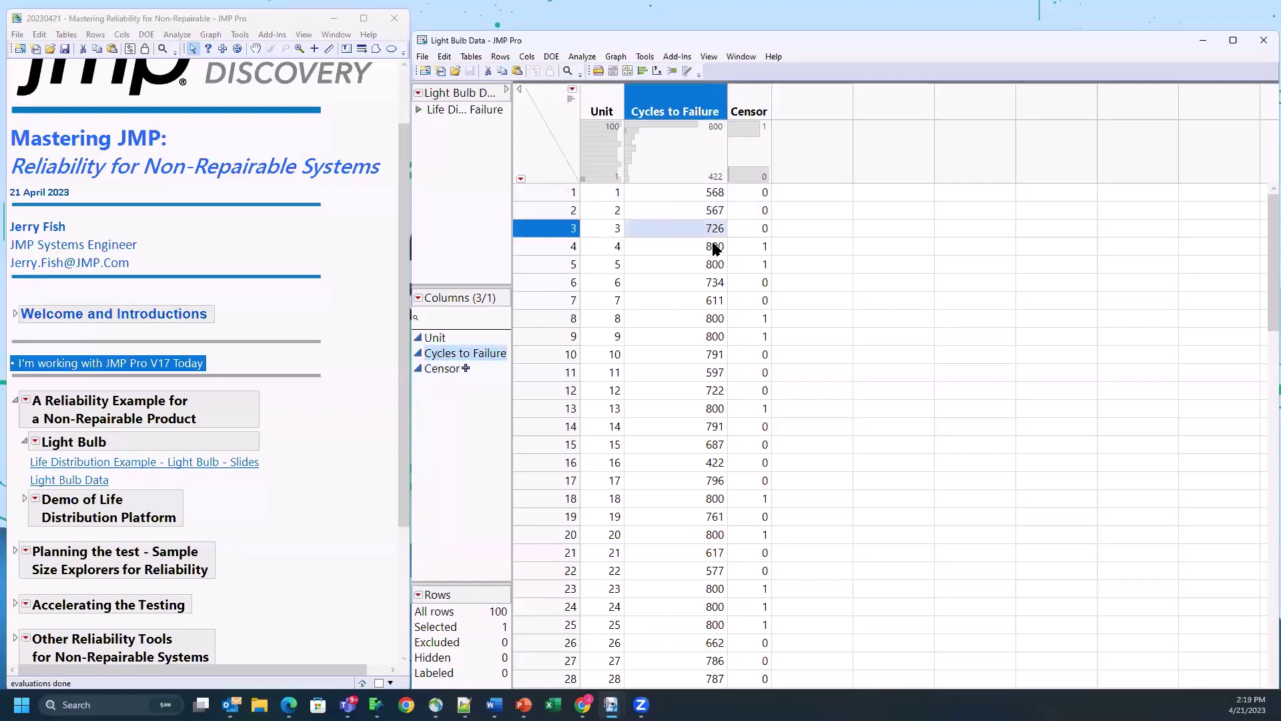
{"action": "left_click", "coordinate": [749, 229]}
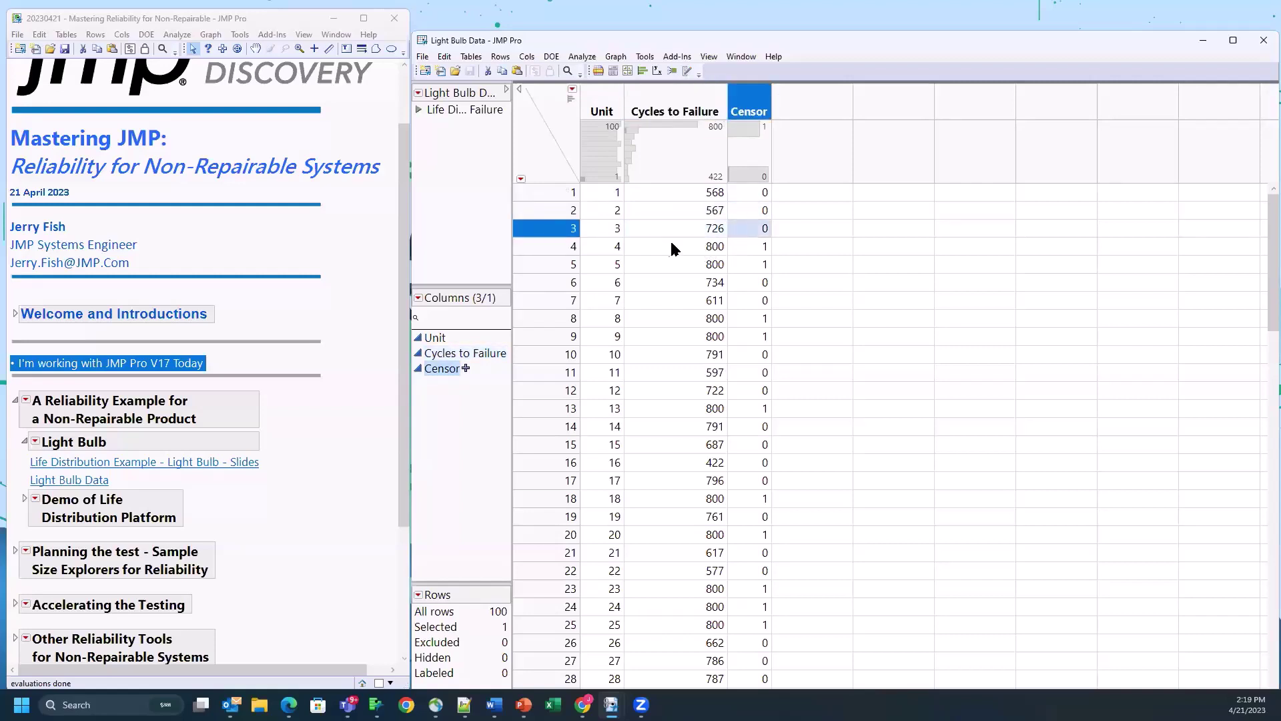
{"action": "left_click", "coordinate": [599, 248]}
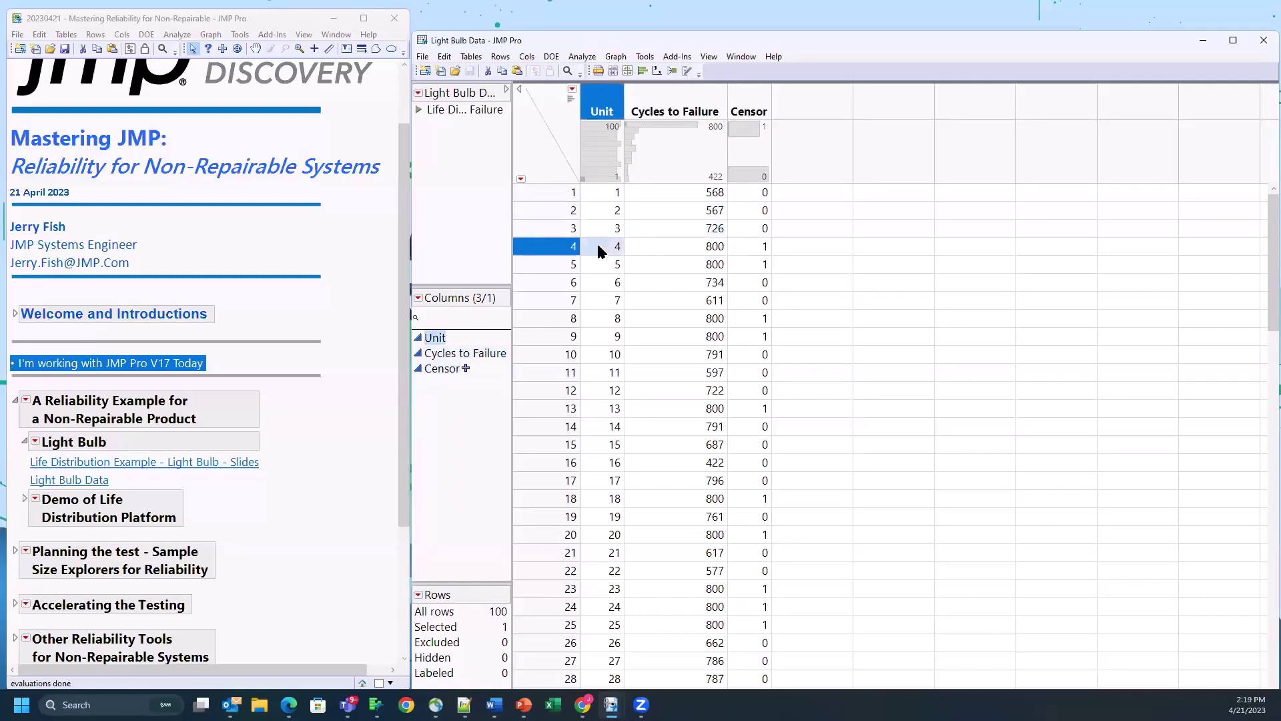
{"action": "left_click", "coordinate": [710, 248]}
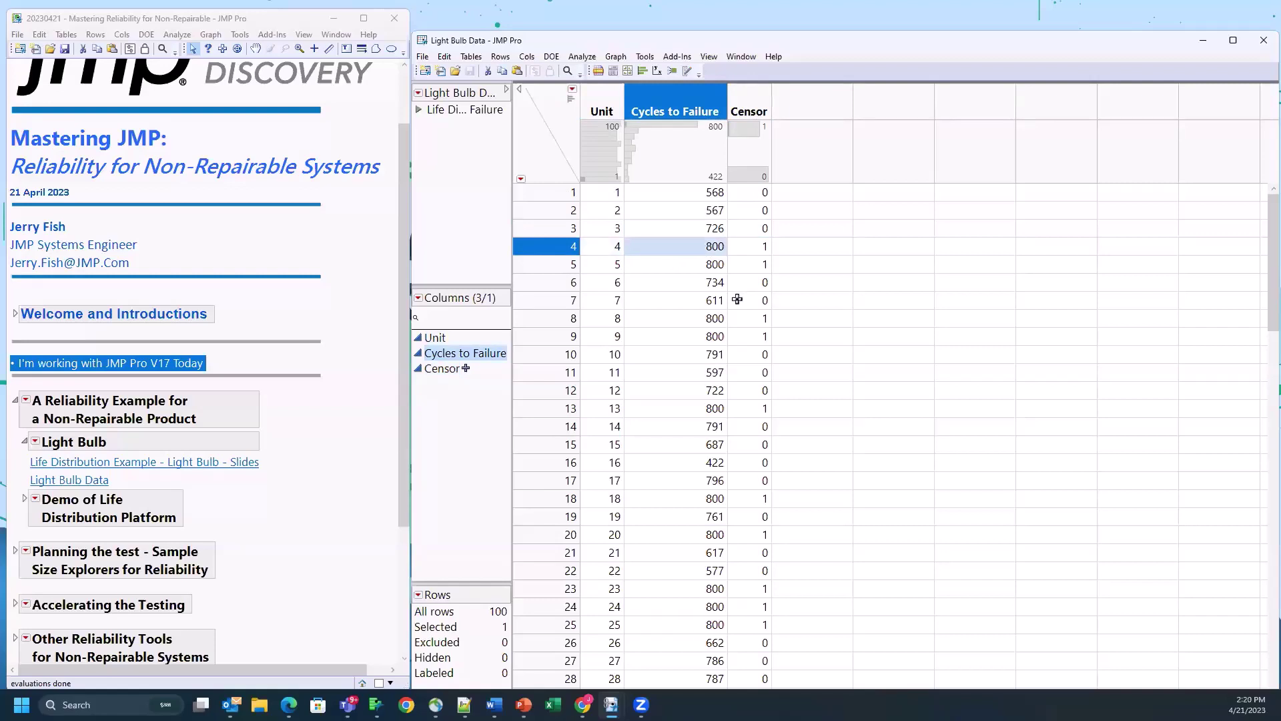
{"action": "left_click", "coordinate": [751, 248]}
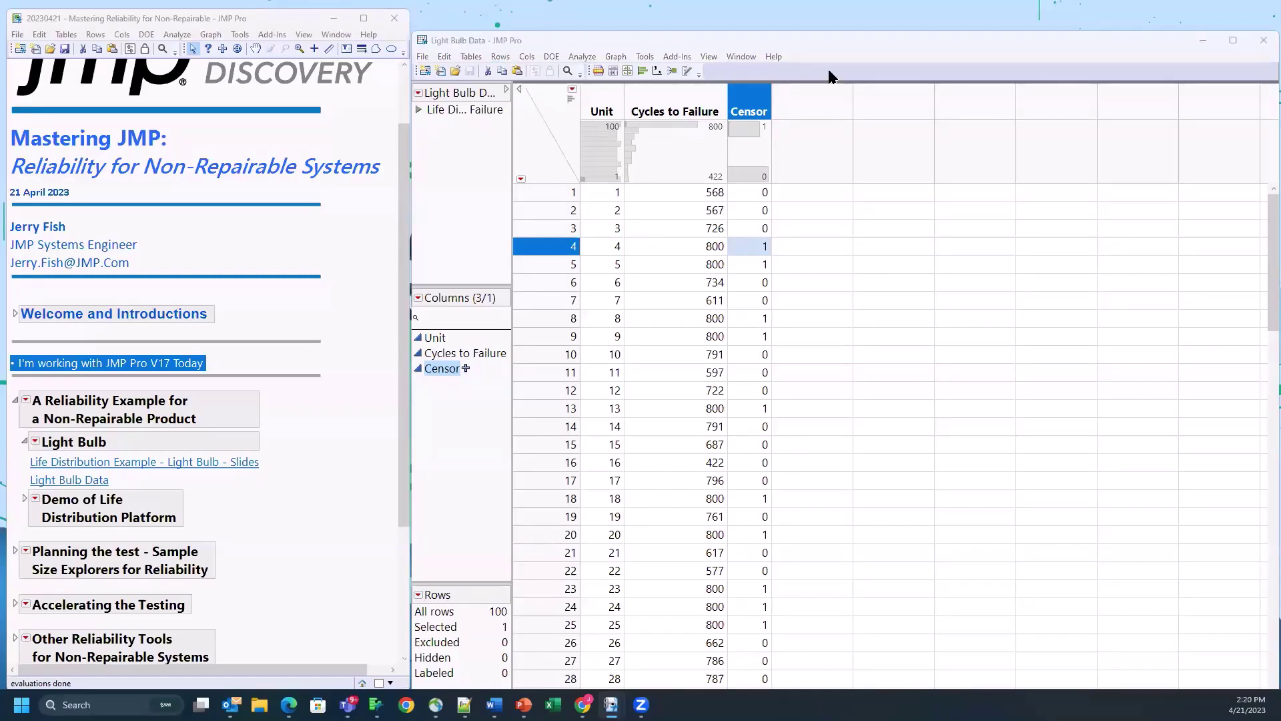
Start a Life Distribution analysis and cast Cycles to Failure into the Y, Time to Event role
{"action": "left_click", "coordinate": [584, 59]}
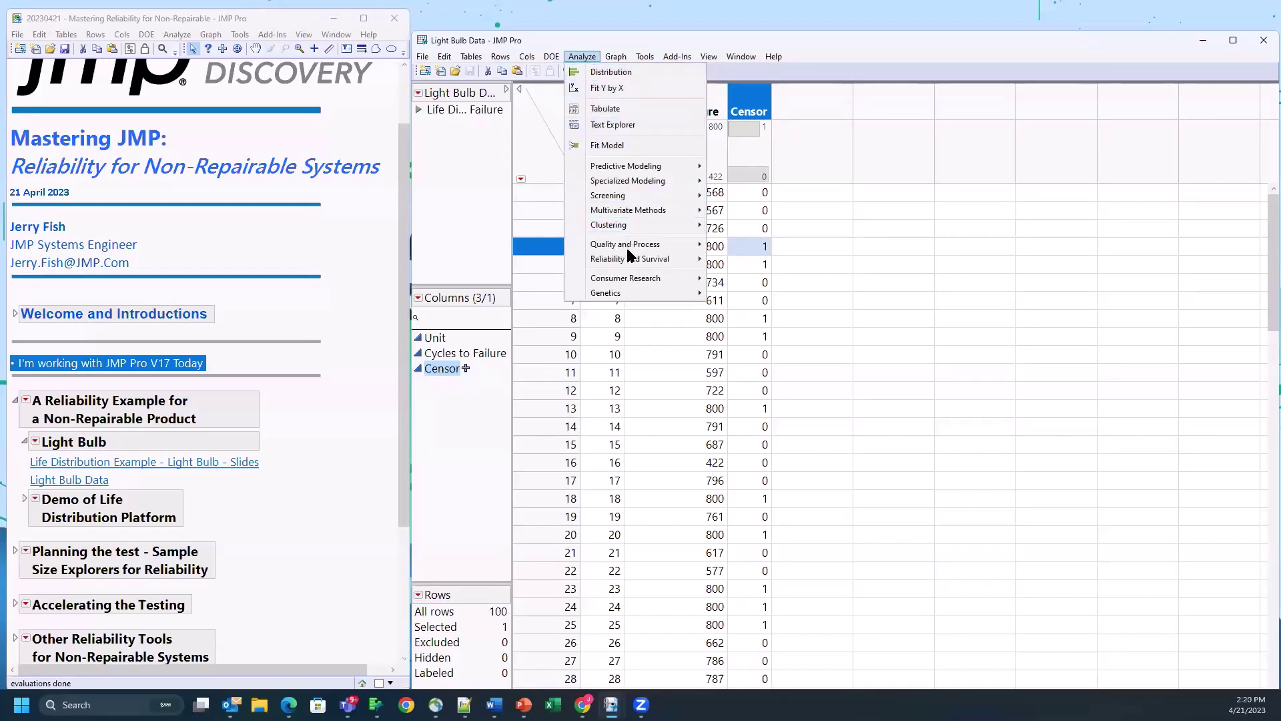
{"action": "mouse_move", "coordinate": [630, 262]}
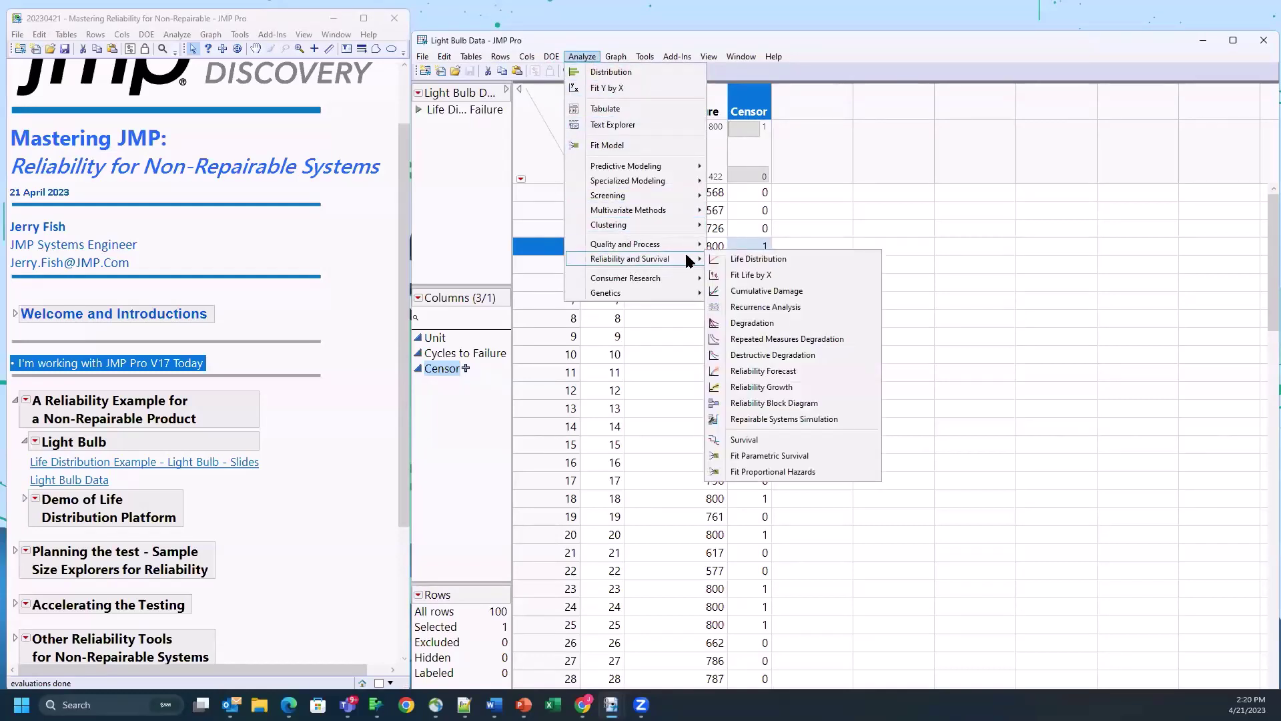
{"action": "left_click", "coordinate": [746, 262]}
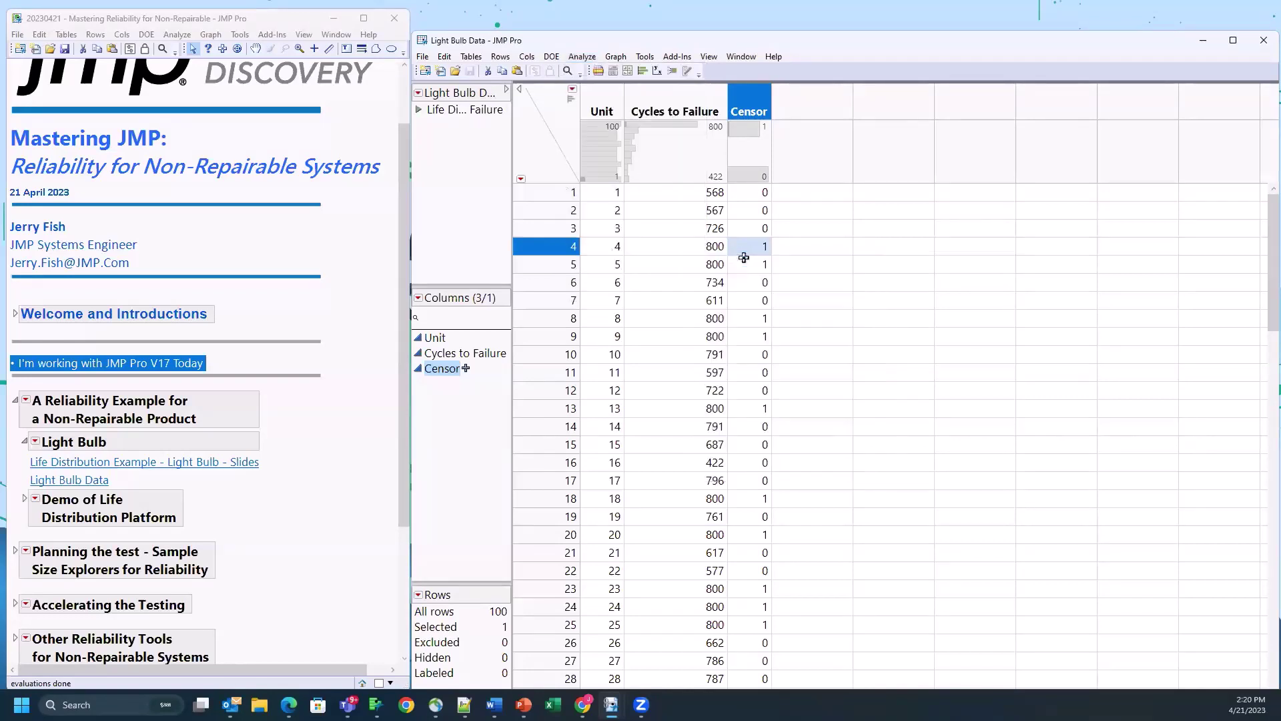
{"action": "left_click", "coordinate": [486, 203]}
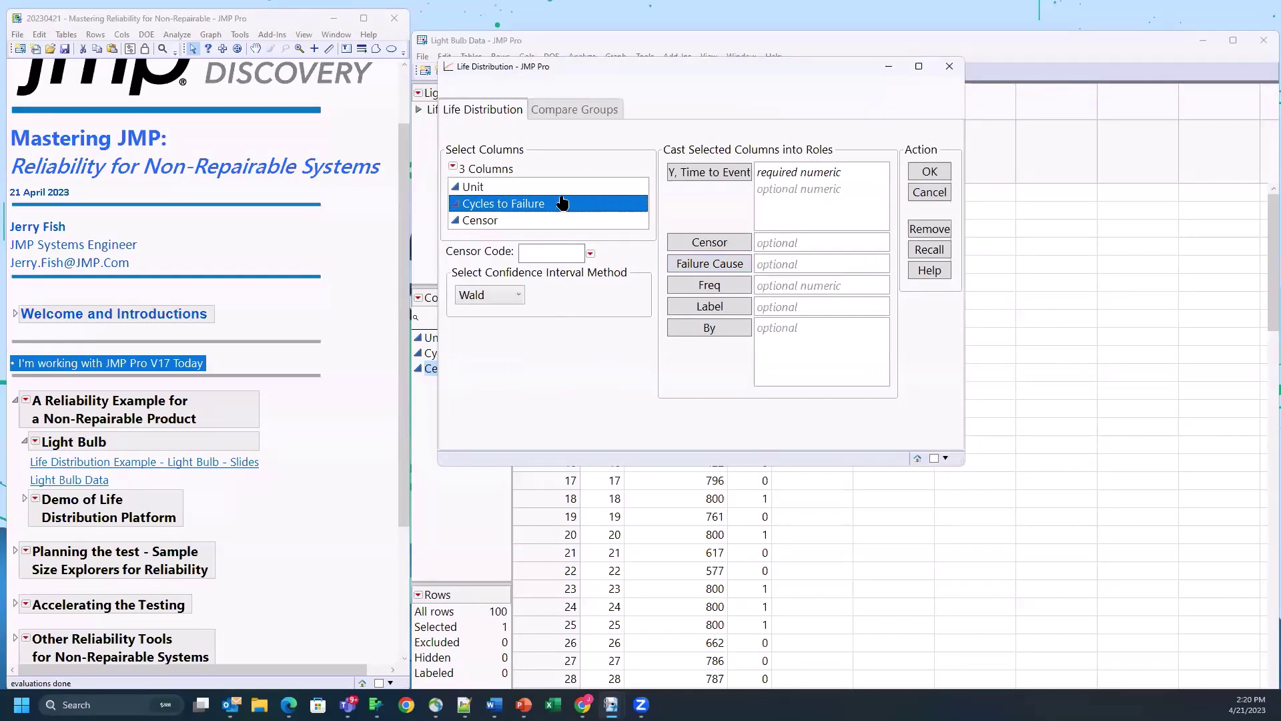
{"action": "left_click_drag", "start_coordinate": [554, 211], "coordinate": [797, 195]}
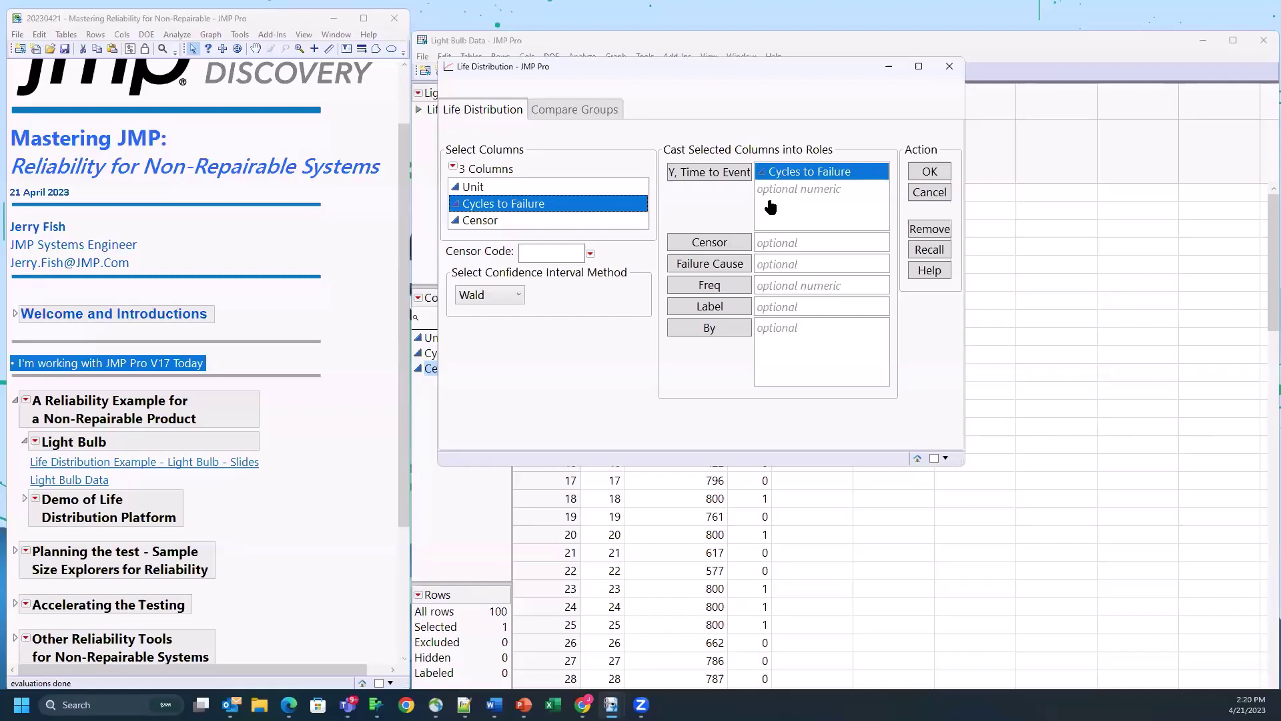
{"action": "mouse_move", "coordinate": [783, 126]}
{"action": "left_mouse_down"}
{"action": "mouse_move", "coordinate": [678, 138]}
{"action": "mouse_move", "coordinate": [664, 194]}
{"action": "mouse_move", "coordinate": [865, 144]}
{"action": "mouse_move", "coordinate": [739, 122]}
{"action": "left_mouse_up"}
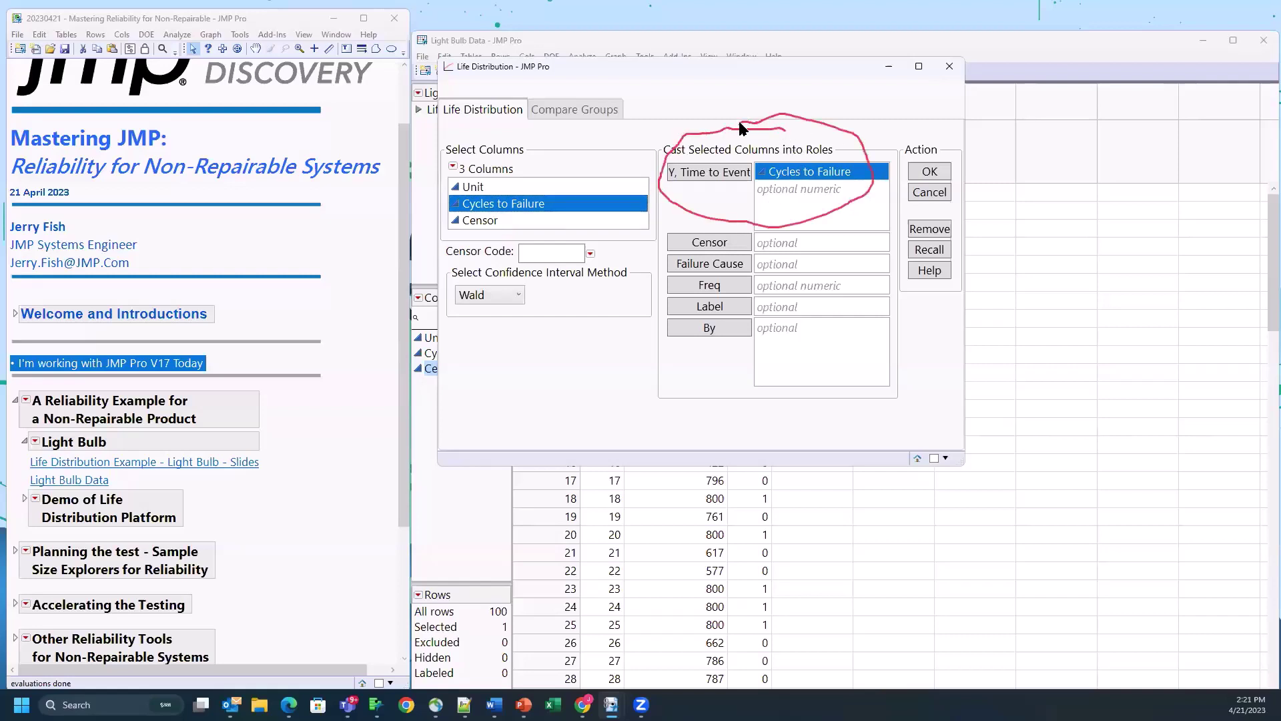
Cast the Censor column into the Censor role and run the analysis, showing the report in a maximized window
{"action": "left_click", "coordinate": [501, 221]}
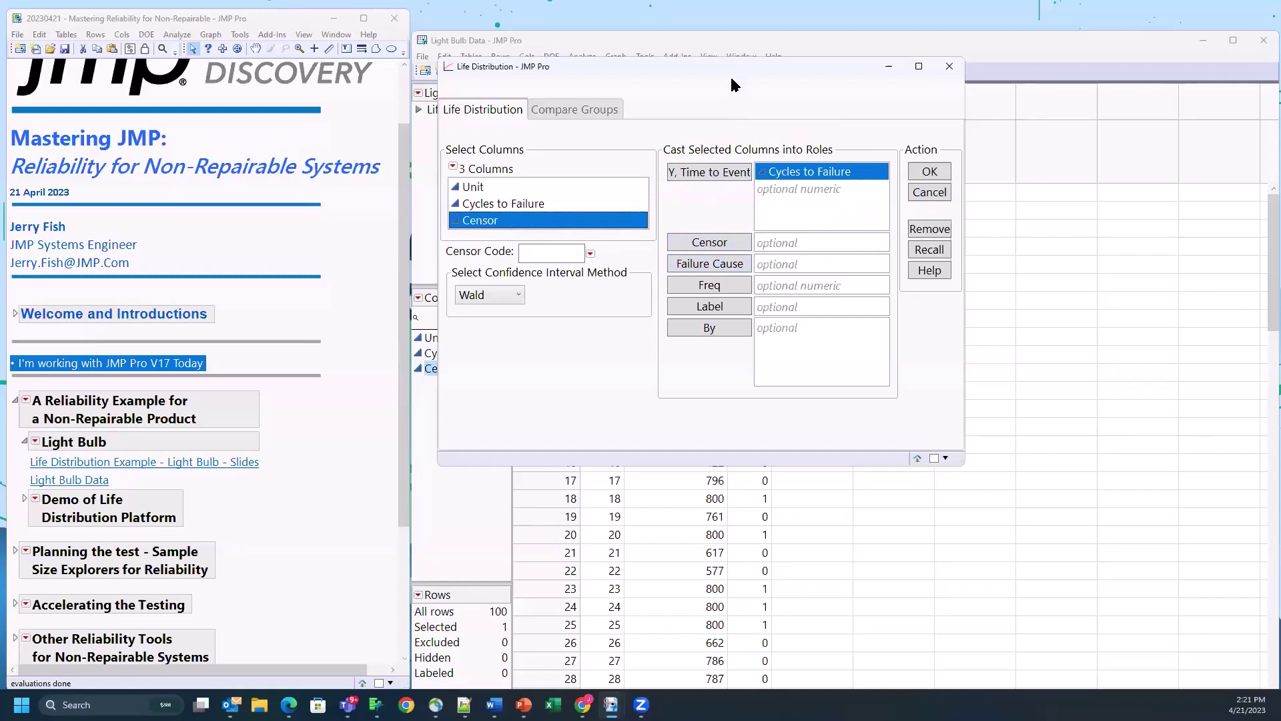
{"action": "left_click_drag", "start_coordinate": [734, 84], "coordinate": [897, 312]}
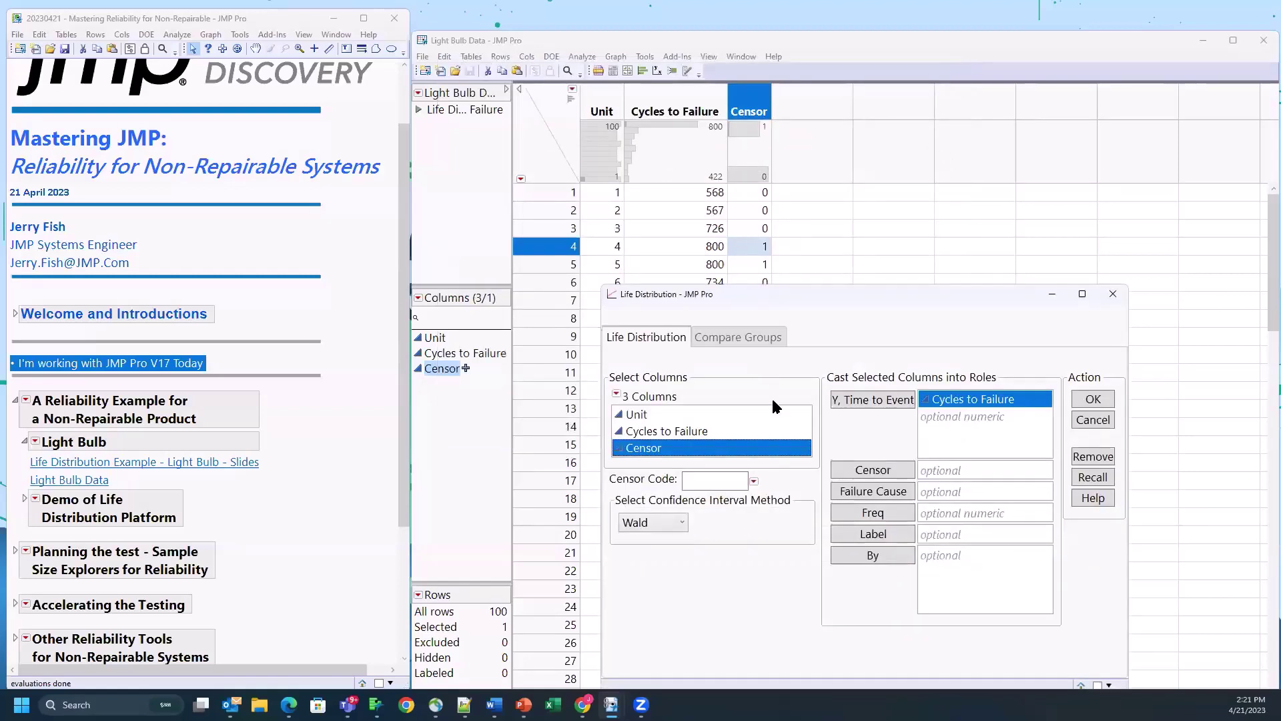
{"action": "left_click", "coordinate": [876, 471]}
{"action": "left_click_drag", "start_coordinate": [787, 505], "coordinate": [680, 451]}
{"action": "left_click_drag", "start_coordinate": [729, 516], "coordinate": [782, 522]}
{"action": "mouse_move", "coordinate": [748, 532]}
{"action": "left_mouse_down"}
{"action": "mouse_move", "coordinate": [731, 448]}
{"action": "mouse_move", "coordinate": [707, 530]}
{"action": "left_mouse_up"}
{"action": "left_click", "coordinate": [1090, 399]}
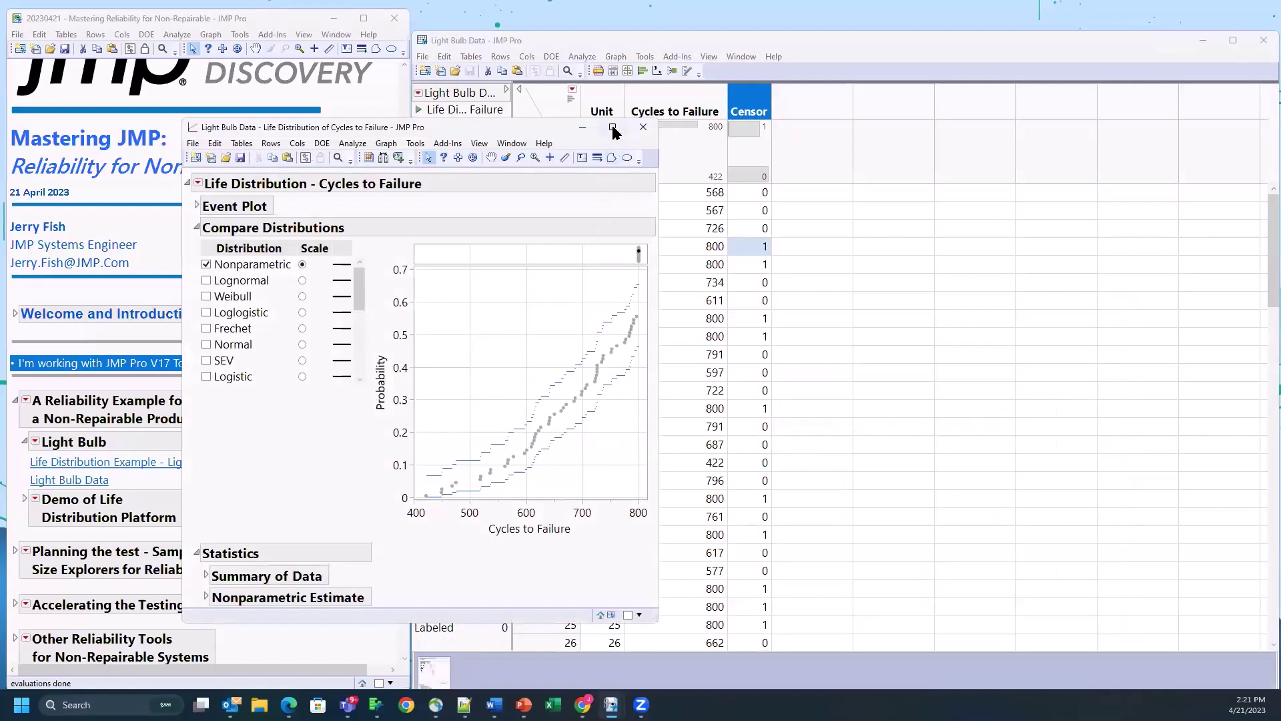
{"action": "left_click", "coordinate": [612, 126]}
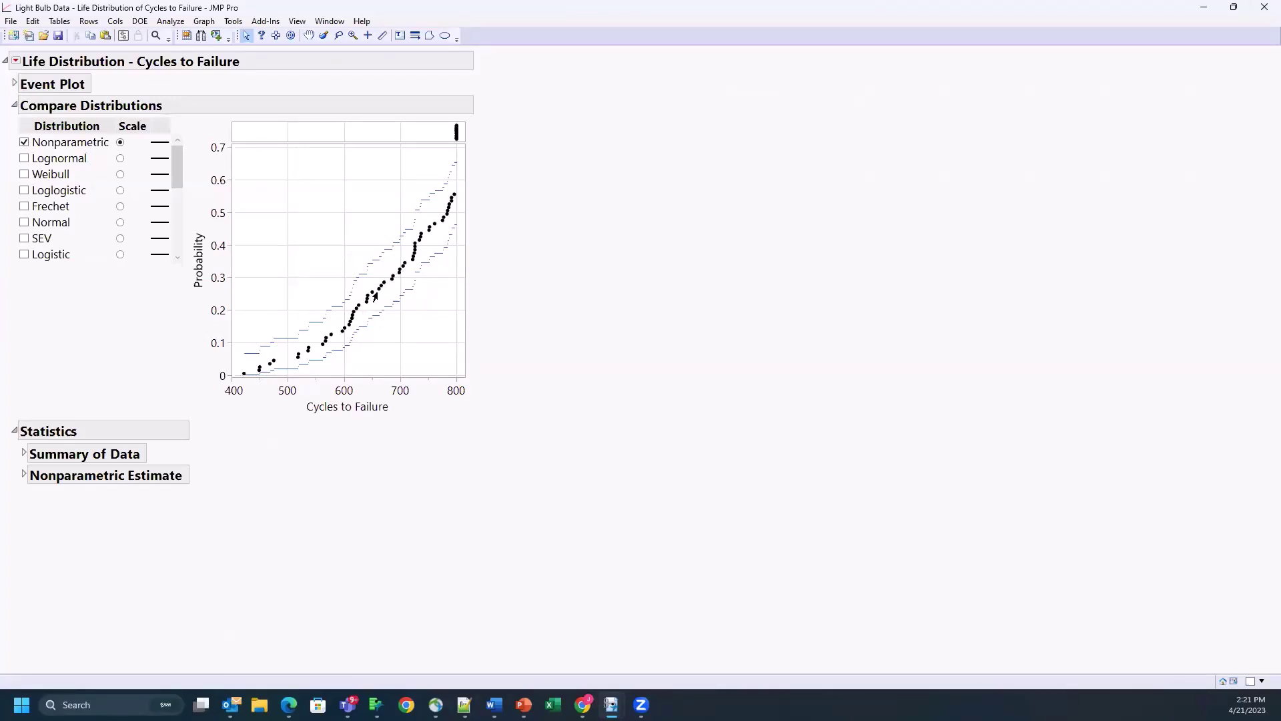
Fit a Normal distribution to the Cycles to Failure data in Compare Distributions, keeping the Nonparametric estimate
{"action": "mouse_move", "coordinate": [371, 296]}
{"action": "mouse_move", "coordinate": [53, 297]}
{"action": "left_mouse_down"}
{"action": "mouse_move", "coordinate": [195, 207]}
{"action": "mouse_move", "coordinate": [90, 105]}
{"action": "mouse_move", "coordinate": [17, 237]}
{"action": "mouse_move", "coordinate": [112, 331]}
{"action": "left_mouse_up"}
{"action": "left_click", "coordinate": [24, 223]}
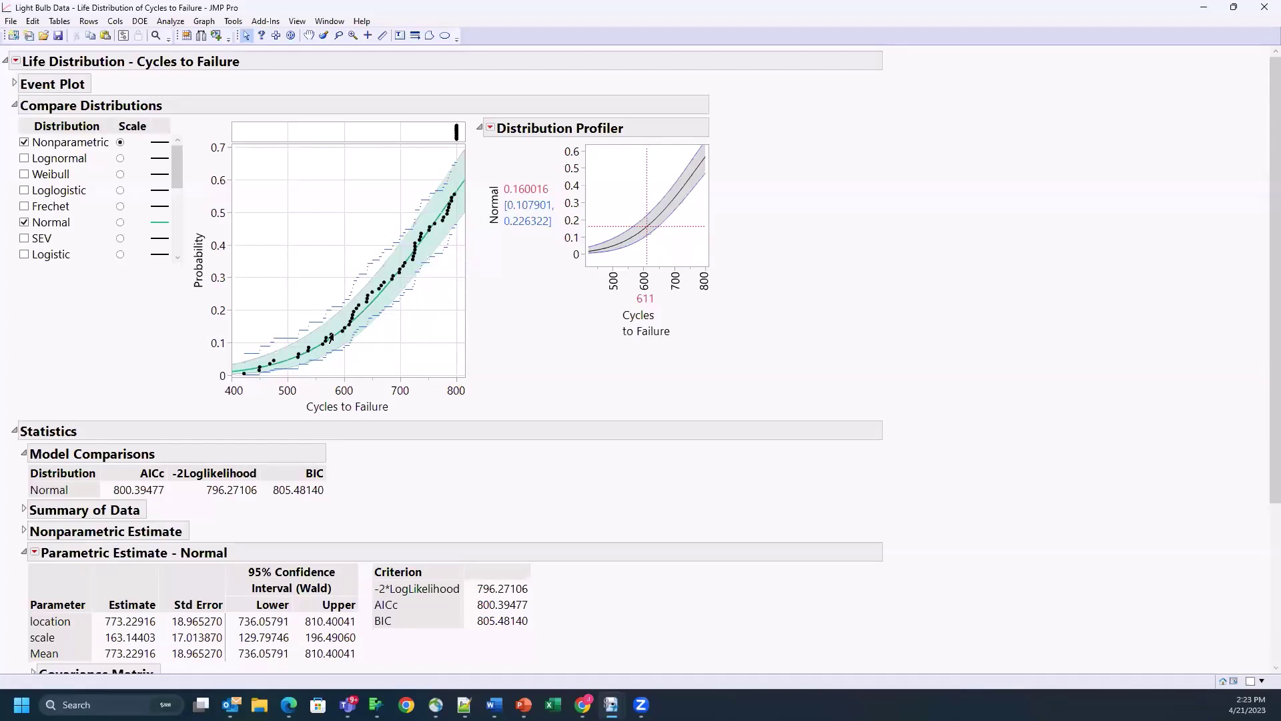
Set Cycles to Failure to 700 in the Distribution Profiler beside the probability plot
{"action": "mouse_move", "coordinate": [477, 152]}
{"action": "left_mouse_down"}
{"action": "mouse_move", "coordinate": [449, 118]}
{"action": "mouse_move", "coordinate": [477, 154]}
{"action": "left_mouse_up"}
{"action": "mouse_move", "coordinate": [532, 344]}
{"action": "left_mouse_down"}
{"action": "mouse_move", "coordinate": [742, 304]}
{"action": "mouse_move", "coordinate": [684, 115]}
{"action": "left_mouse_up"}
{"action": "mouse_move", "coordinate": [574, 105]}
{"action": "left_mouse_down"}
{"action": "mouse_move", "coordinate": [511, 251]}
{"action": "mouse_move", "coordinate": [535, 367]}
{"action": "left_mouse_up"}
{"action": "left_click", "coordinate": [639, 300]}
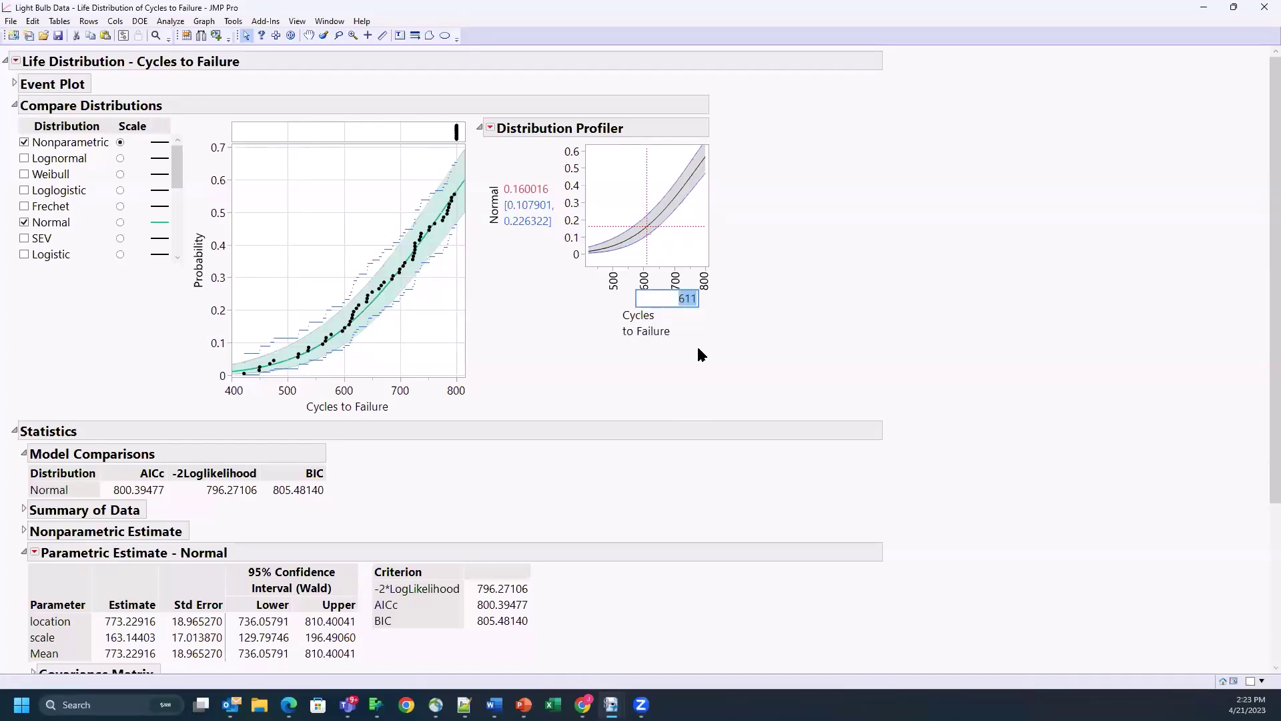
{"action": "type", "text": "700"}
{"action": "key", "text": "Return"}
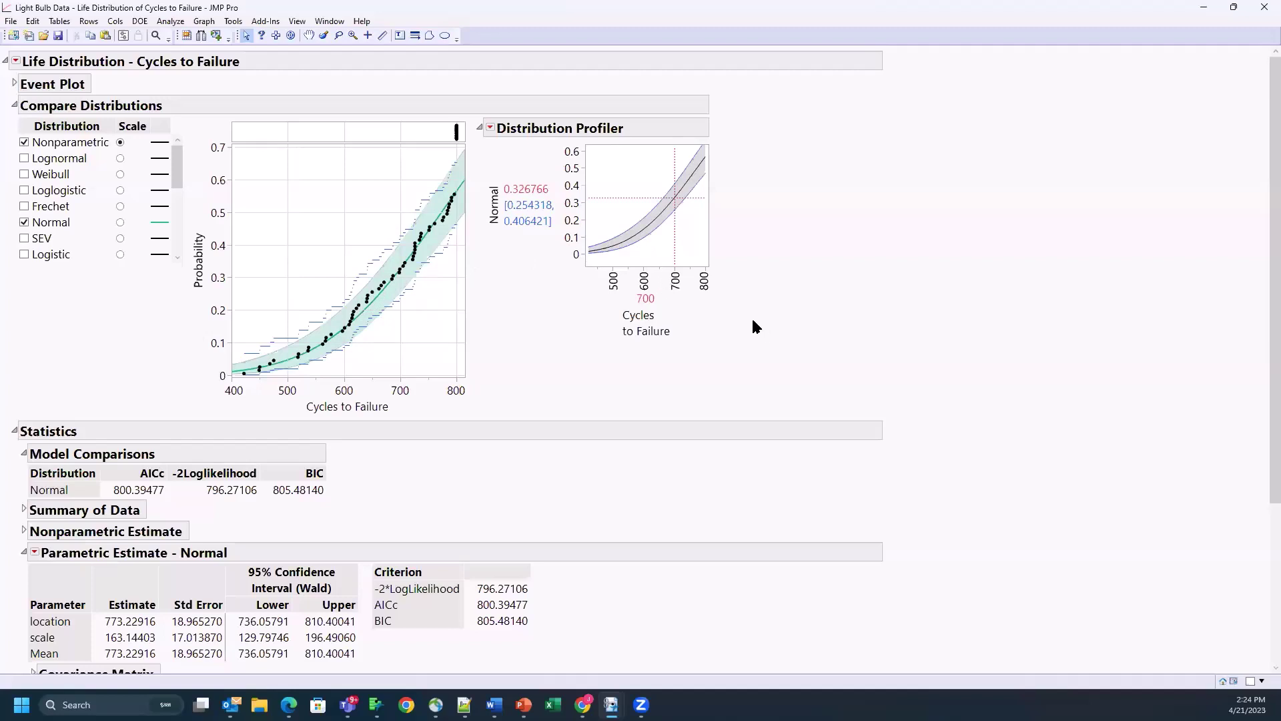
{"action": "mouse_move", "coordinate": [734, 151]}
{"action": "left_mouse_down"}
{"action": "mouse_move", "coordinate": [561, 310]}
{"action": "mouse_move", "coordinate": [751, 339]}
{"action": "left_mouse_up"}
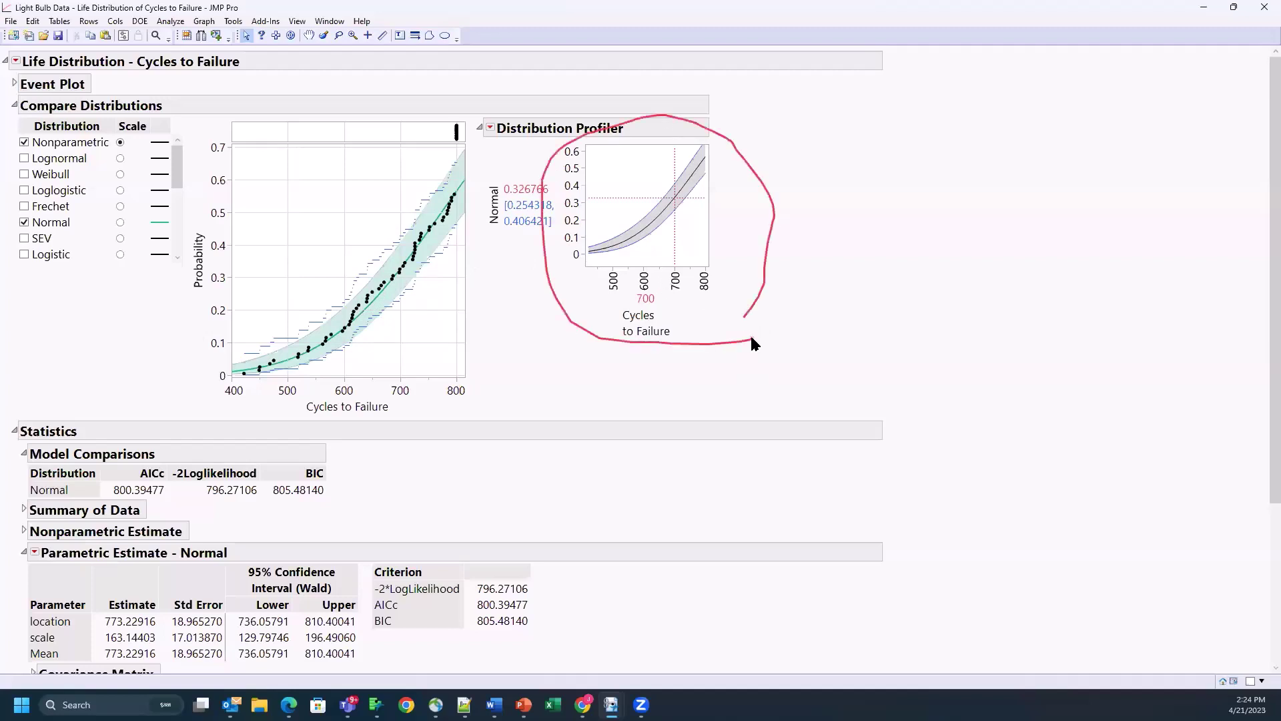
Examine the Normal parametric estimates for location, scale and mean, and the Distribution and Quantile Profilers below them
{"action": "scroll", "coordinate": [699, 486], "scroll_direction": "down", "scroll_amount": 5}
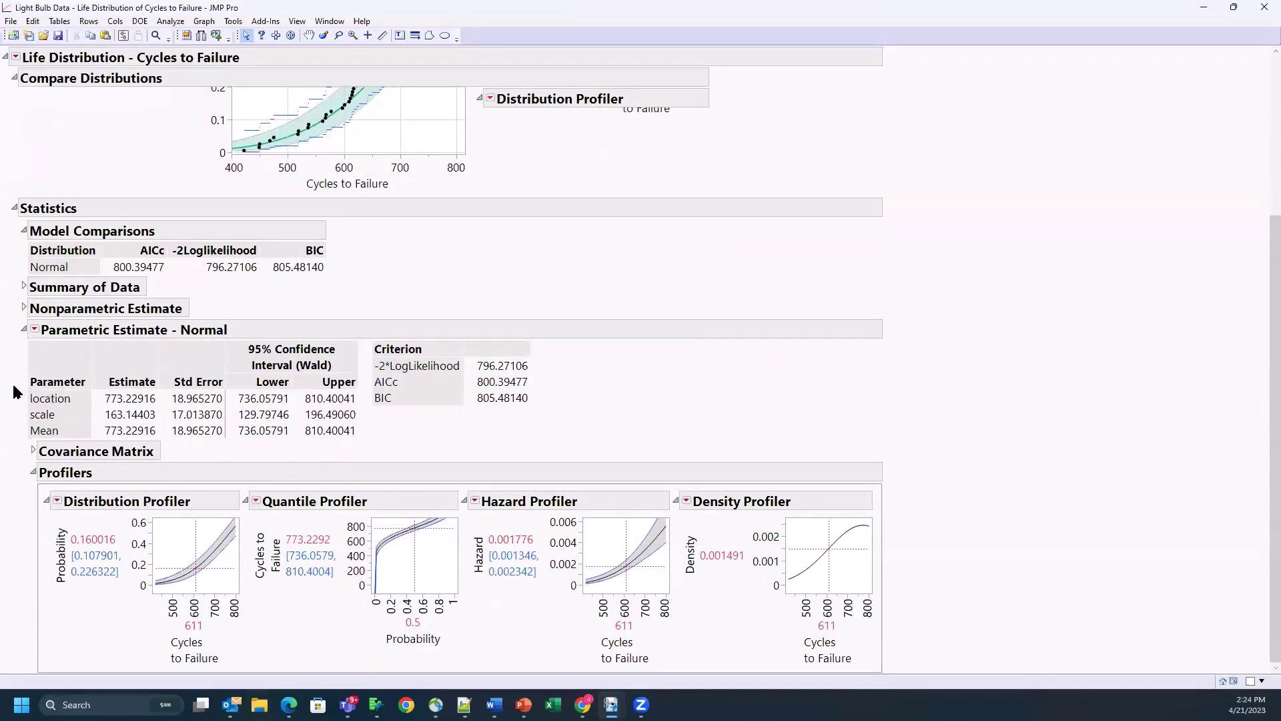
{"action": "mouse_move", "coordinate": [12, 409]}
{"action": "left_mouse_down"}
{"action": "mouse_move", "coordinate": [13, 423]}
{"action": "mouse_move", "coordinate": [169, 418]}
{"action": "mouse_move", "coordinate": [123, 361]}
{"action": "mouse_move", "coordinate": [28, 401]}
{"action": "mouse_move", "coordinate": [20, 430]}
{"action": "left_mouse_up"}
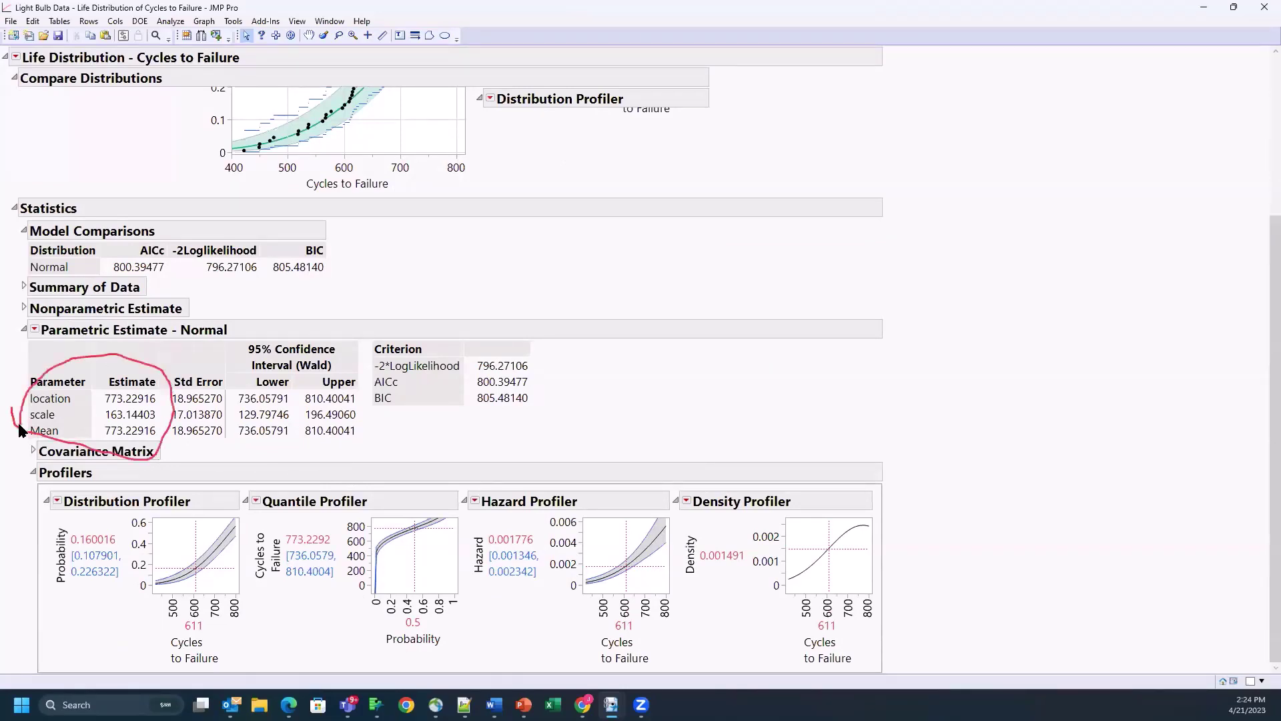
{"action": "key", "text": "Escape"}
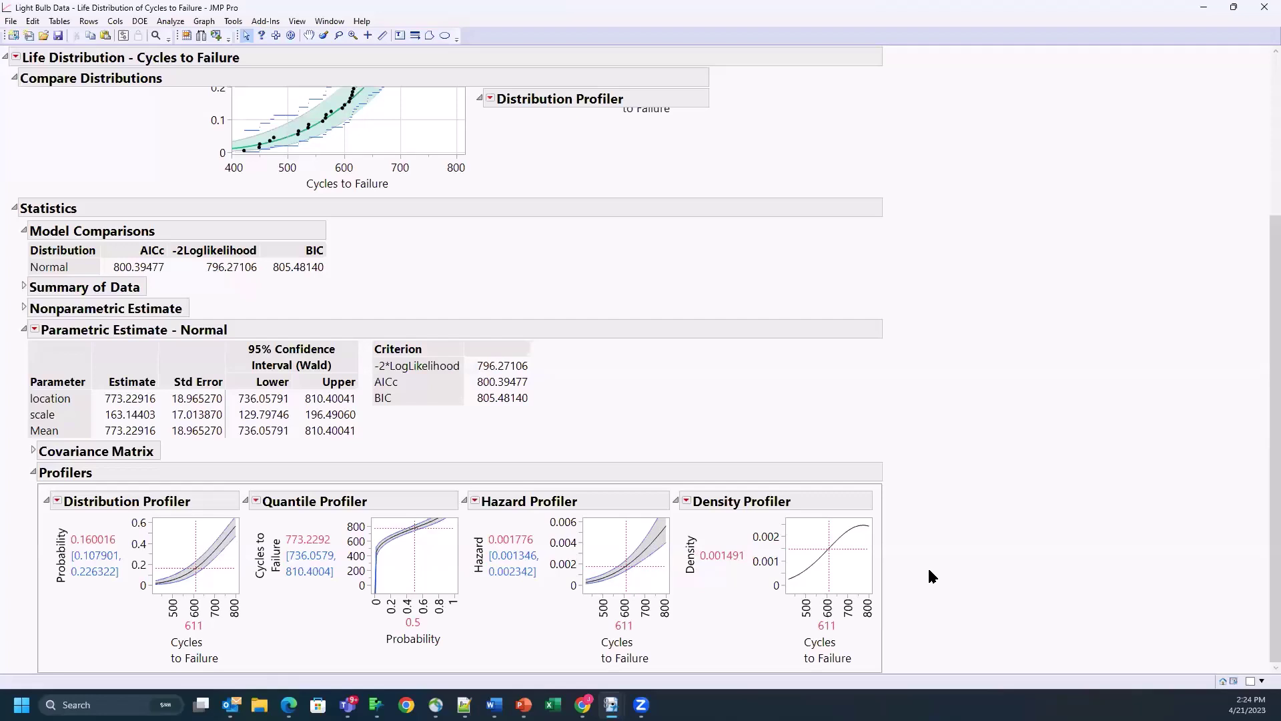
{"action": "scroll", "coordinate": [913, 507], "scroll_direction": "up", "scroll_amount": 2}
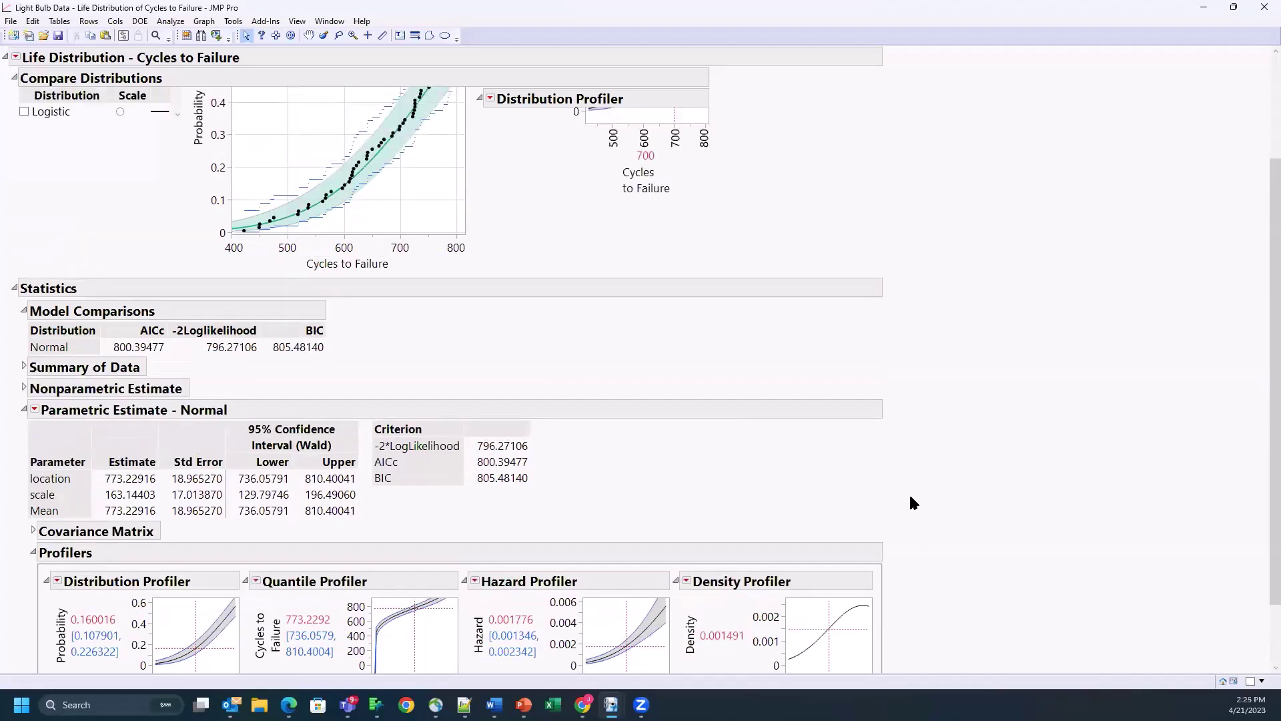
{"action": "scroll", "coordinate": [494, 341], "scroll_direction": "up", "scroll_amount": 2}
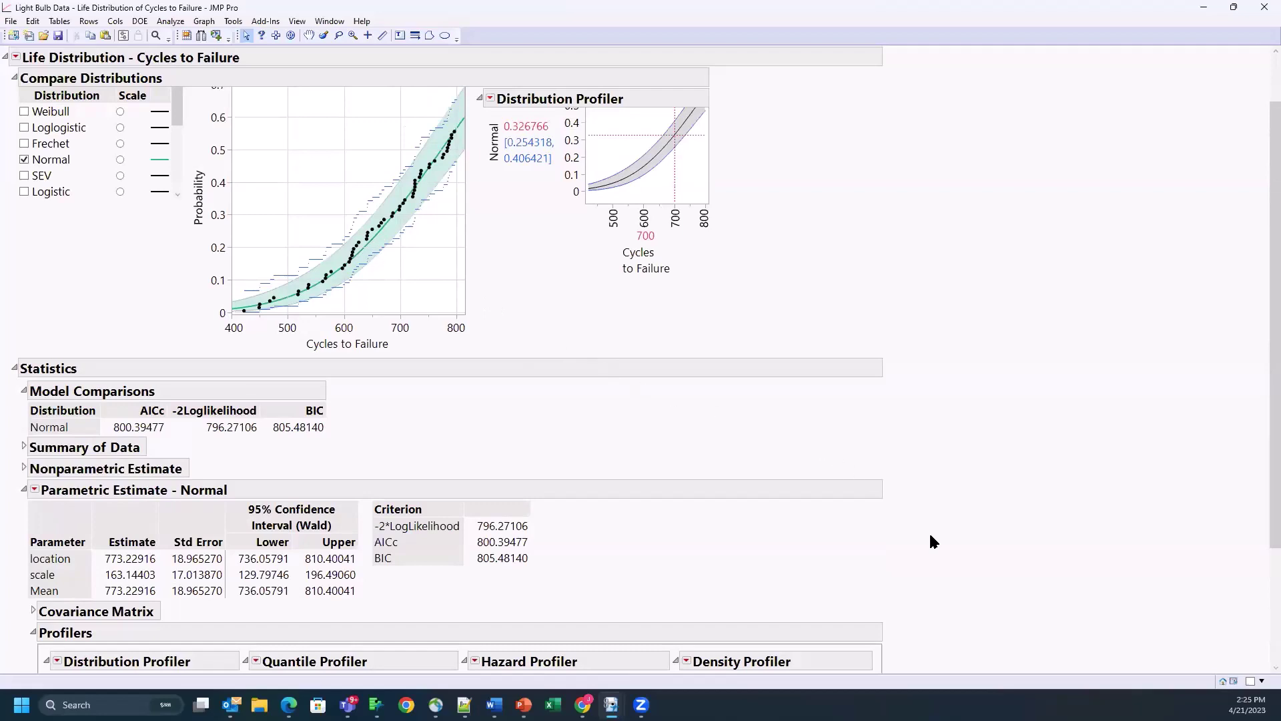
{"action": "scroll", "coordinate": [931, 541], "scroll_direction": "down", "scroll_amount": 1}
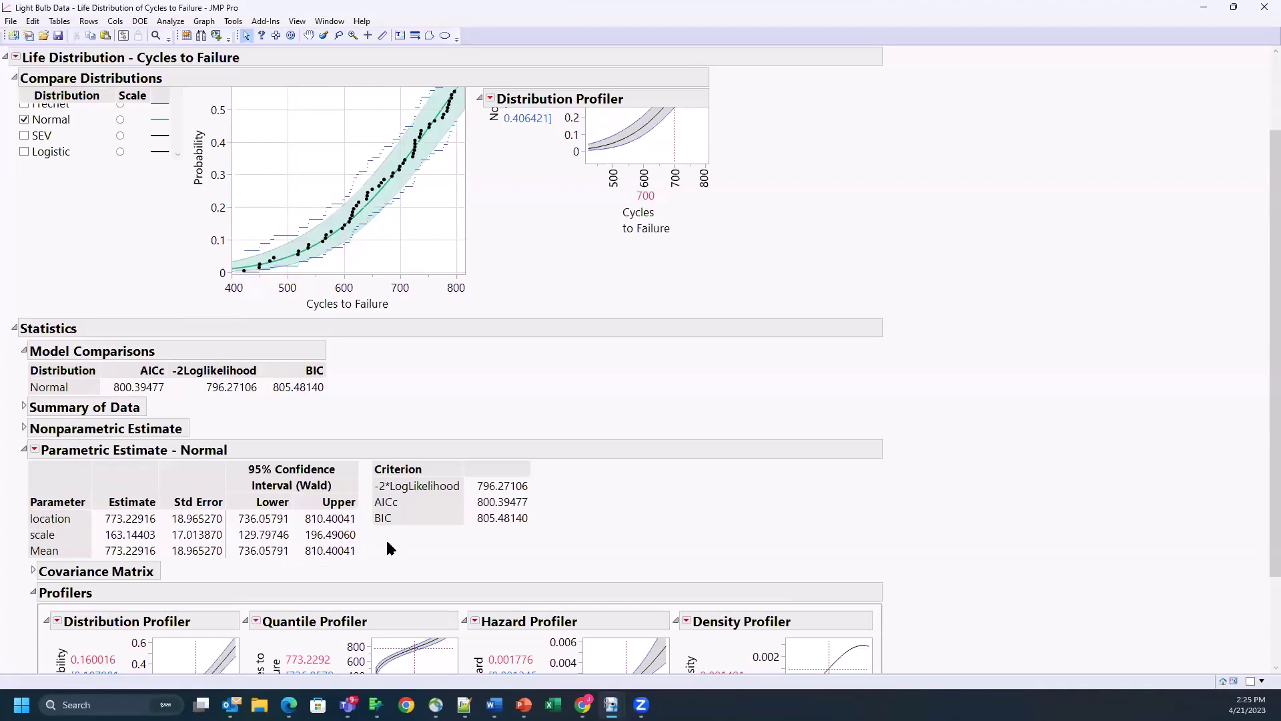
{"action": "scroll", "coordinate": [972, 540], "scroll_direction": "down", "scroll_amount": 3}
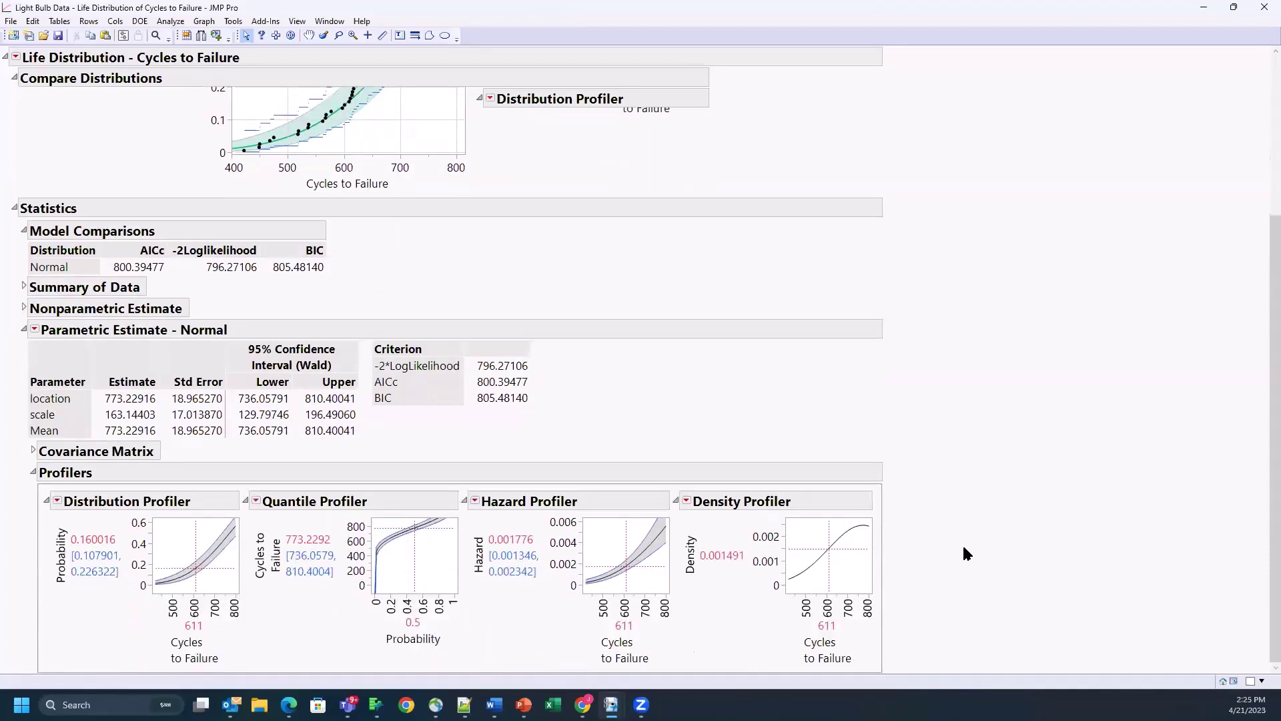
{"action": "mouse_move", "coordinate": [464, 443]}
{"action": "left_mouse_down"}
{"action": "mouse_move", "coordinate": [204, 419]}
{"action": "mouse_move", "coordinate": [47, 554]}
{"action": "left_mouse_up"}
{"action": "left_click_drag", "start_coordinate": [99, 634], "coordinate": [261, 453]}
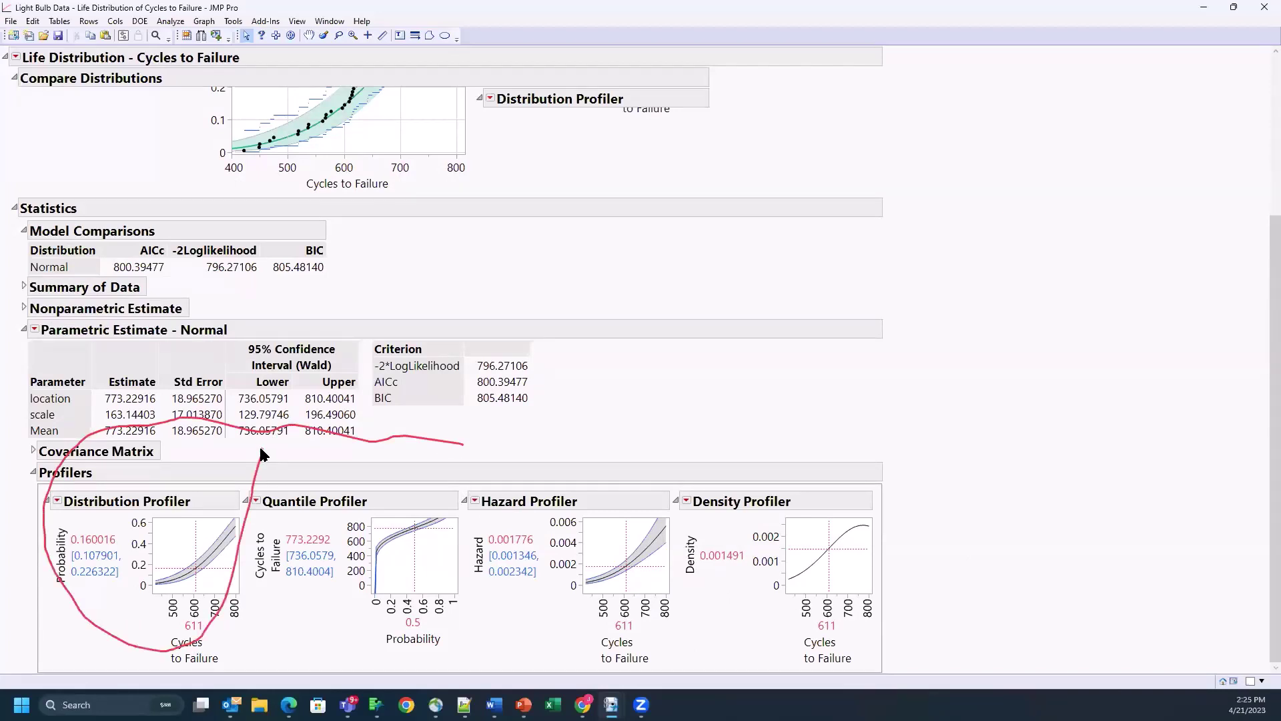
{"action": "left_click_drag", "start_coordinate": [423, 448], "coordinate": [253, 530]}
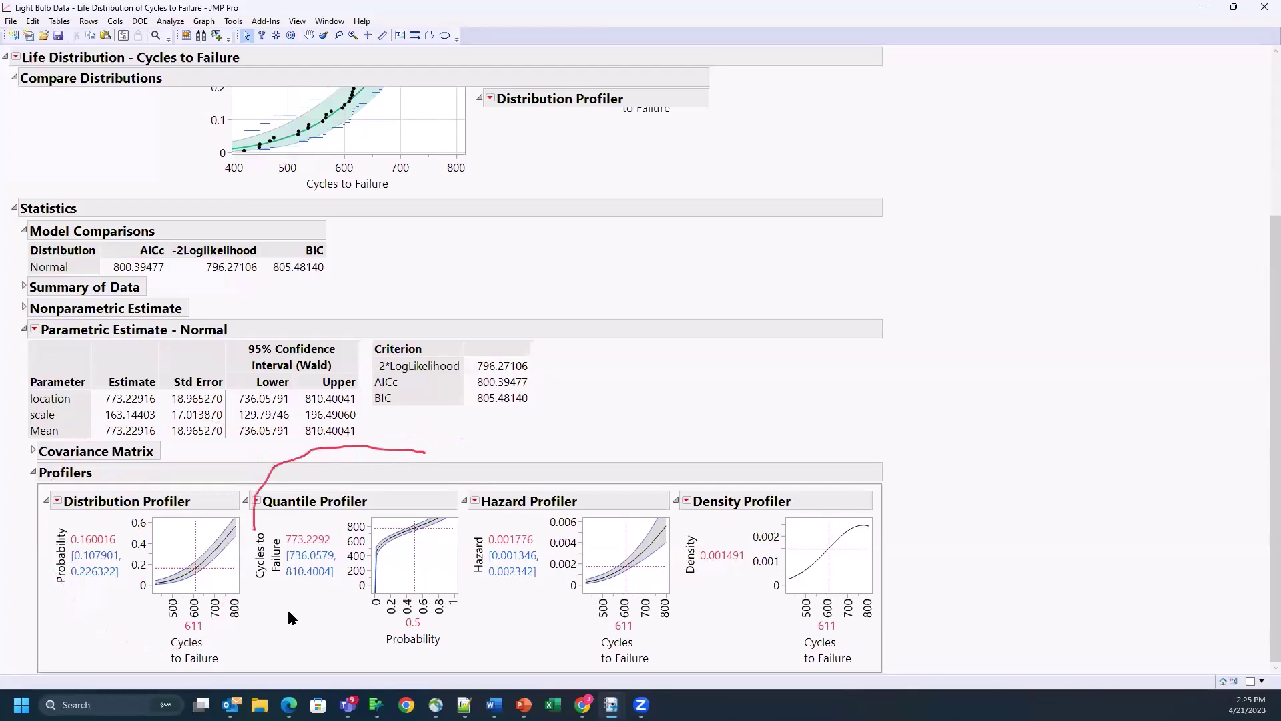
{"action": "mouse_move", "coordinate": [289, 618]}
{"action": "left_mouse_down"}
{"action": "mouse_move", "coordinate": [479, 539]}
{"action": "mouse_move", "coordinate": [406, 439]}
{"action": "left_mouse_up"}
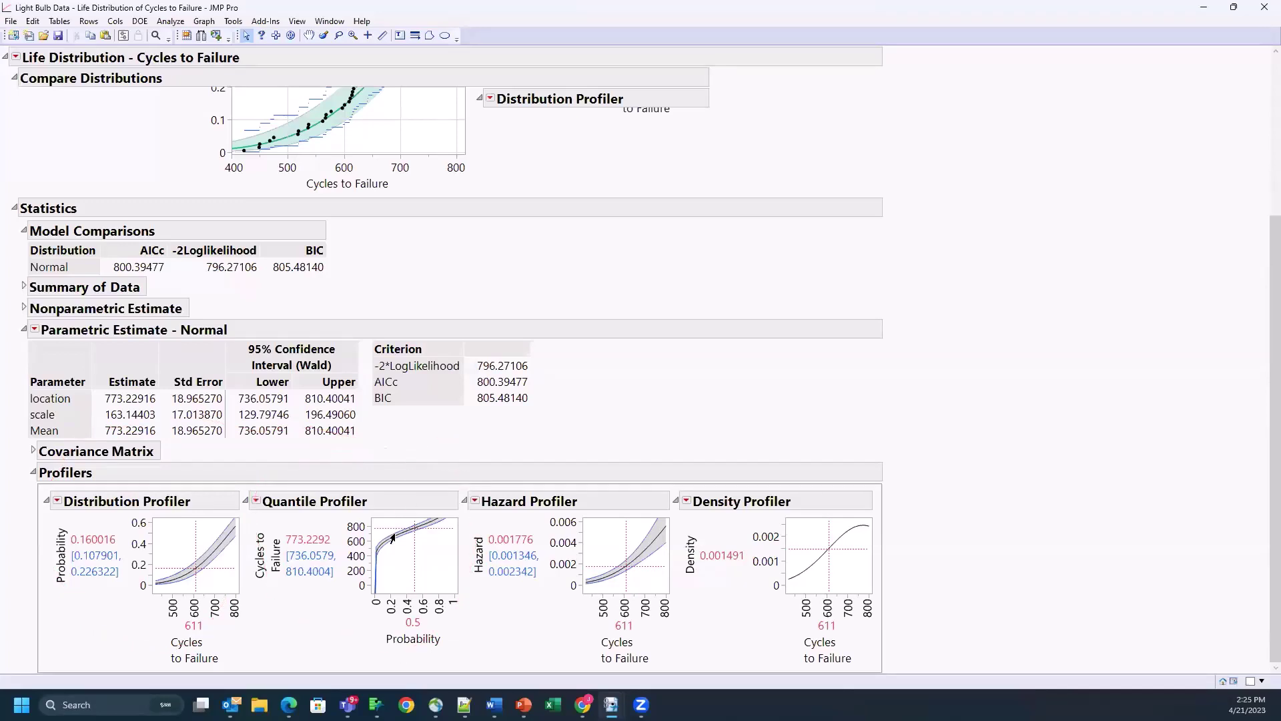
Set the Normal Quantile Profiler's Probability to 0.1 and extend the Density Profiler's Cycles to Failure axis beyond 1500
{"action": "left_click", "coordinate": [413, 624]}
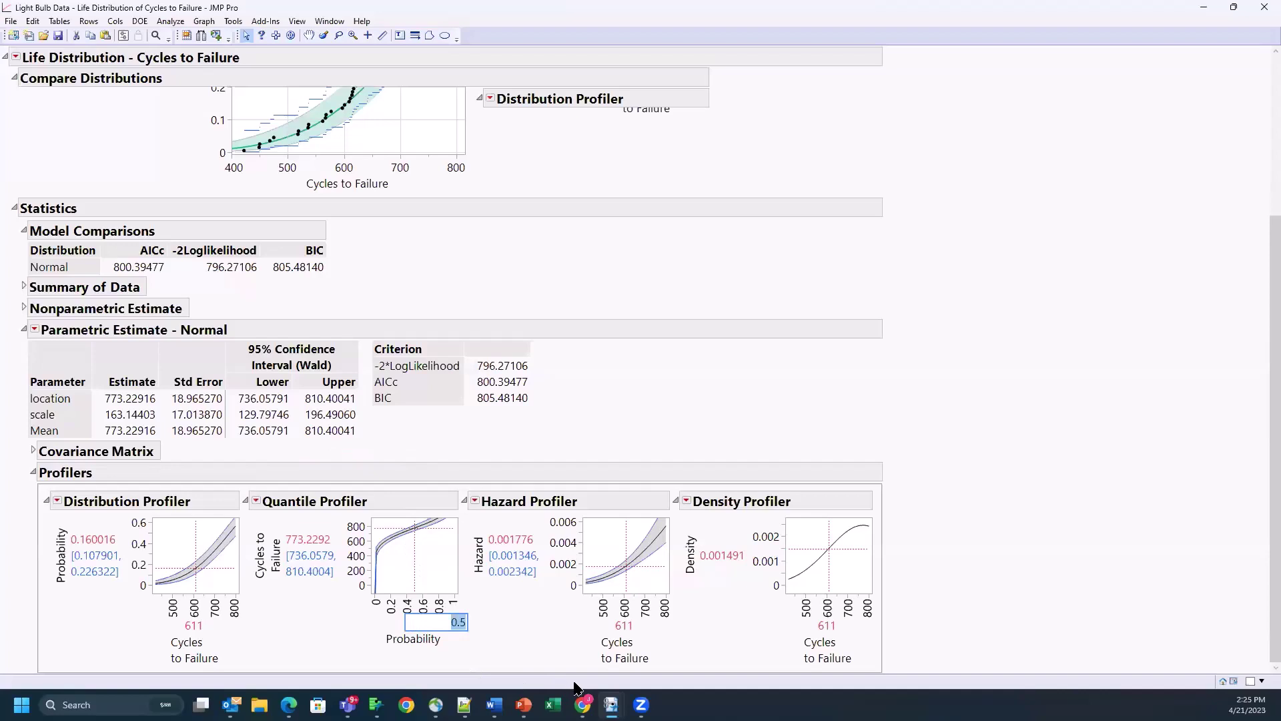
{"action": "type", "text": ".1"}
{"action": "key", "text": "Return"}
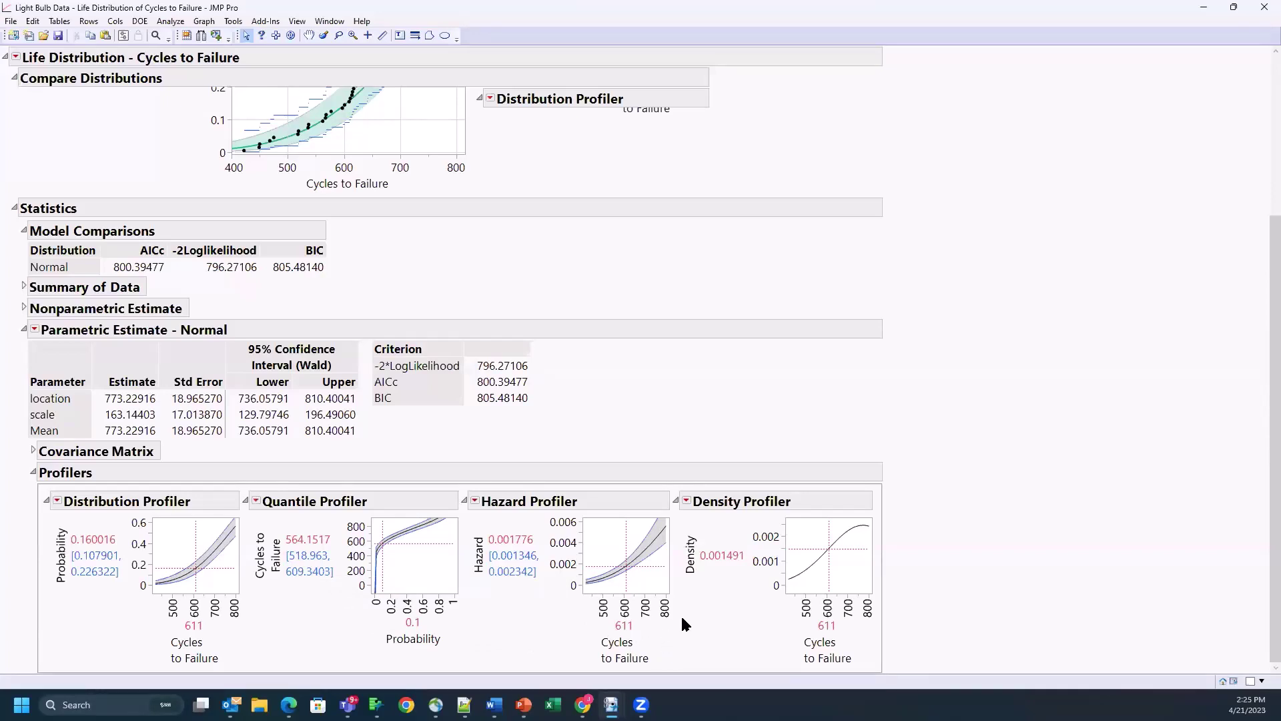
{"action": "mouse_move", "coordinate": [664, 439]}
{"action": "left_mouse_down"}
{"action": "mouse_move", "coordinate": [536, 456]}
{"action": "mouse_move", "coordinate": [582, 620]}
{"action": "mouse_move", "coordinate": [687, 471]}
{"action": "mouse_move", "coordinate": [669, 451]}
{"action": "left_mouse_up"}
{"action": "left_click_drag", "start_coordinate": [859, 604], "coordinate": [814, 616]}
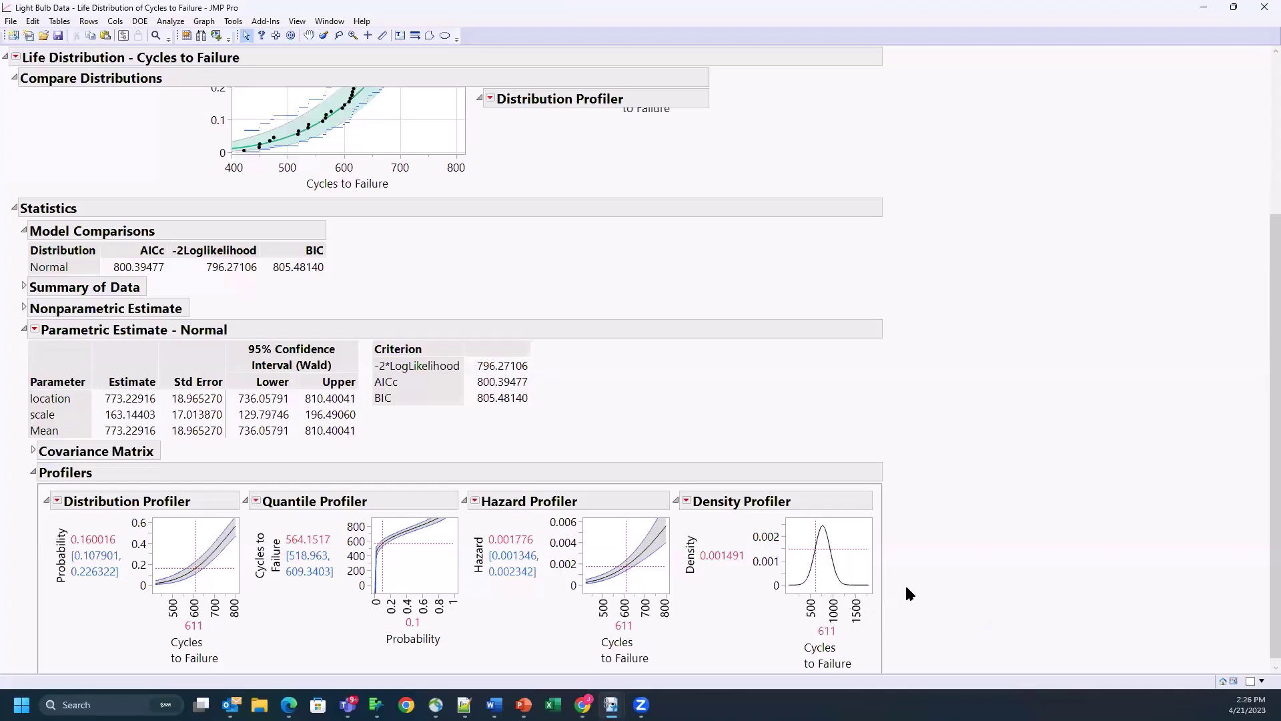
Fit Weibull, Lognormal and Frechet in turn in Compare Distributions, leaving only Frechet displayed with the Nonparametric estimate
{"action": "scroll", "coordinate": [905, 594], "scroll_direction": "up", "scroll_amount": 5}
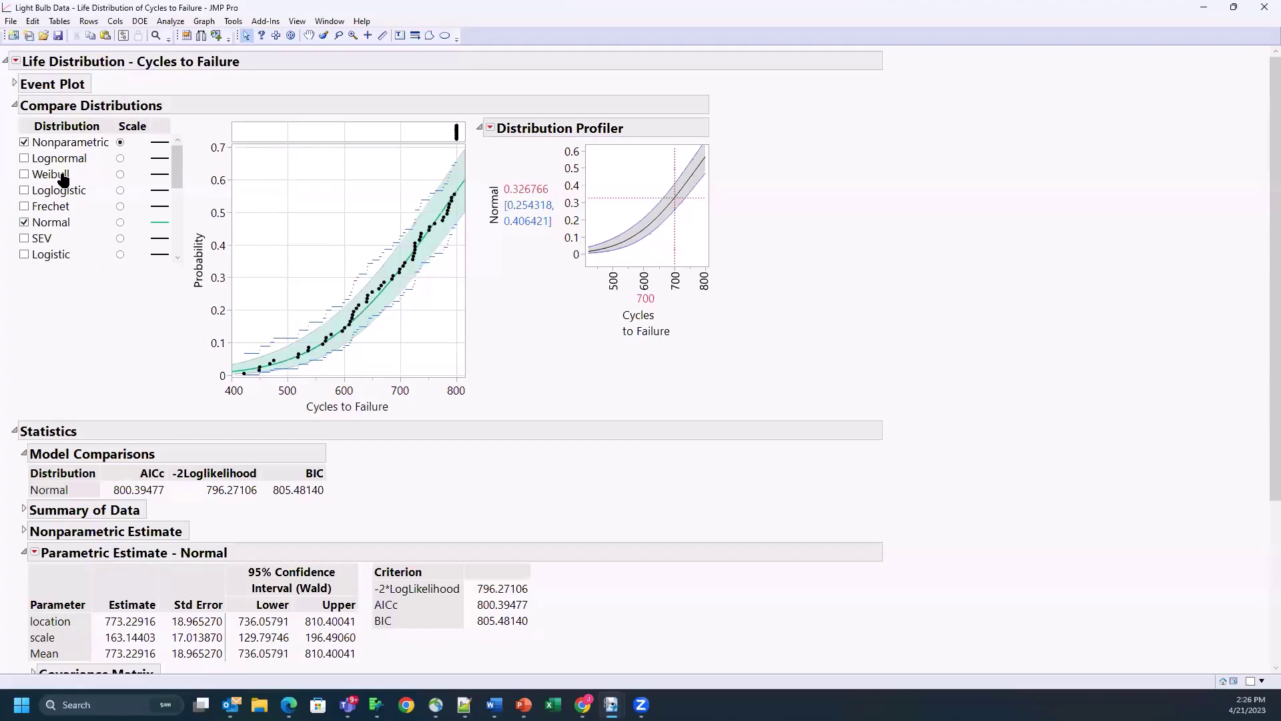
{"action": "left_click", "coordinate": [24, 174]}
{"action": "left_click", "coordinate": [24, 222]}
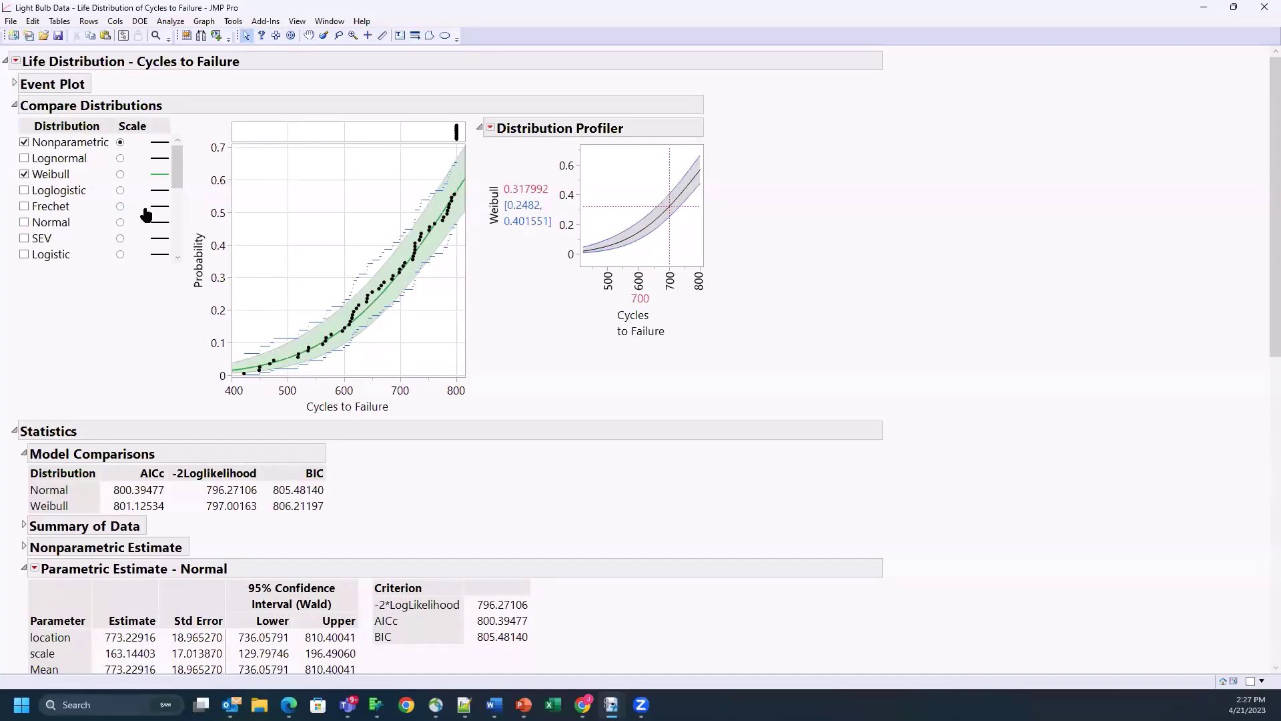
{"action": "left_click", "coordinate": [24, 175]}
{"action": "left_click", "coordinate": [24, 159]}
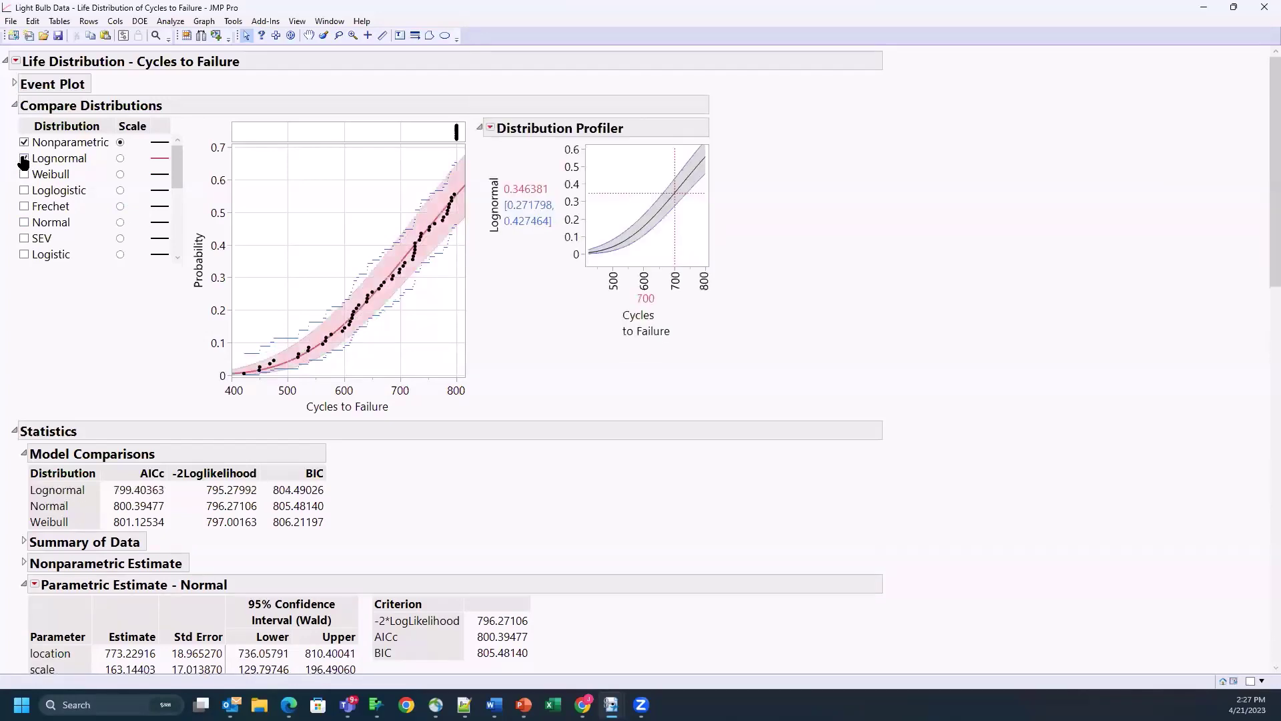
{"action": "left_click", "coordinate": [24, 207]}
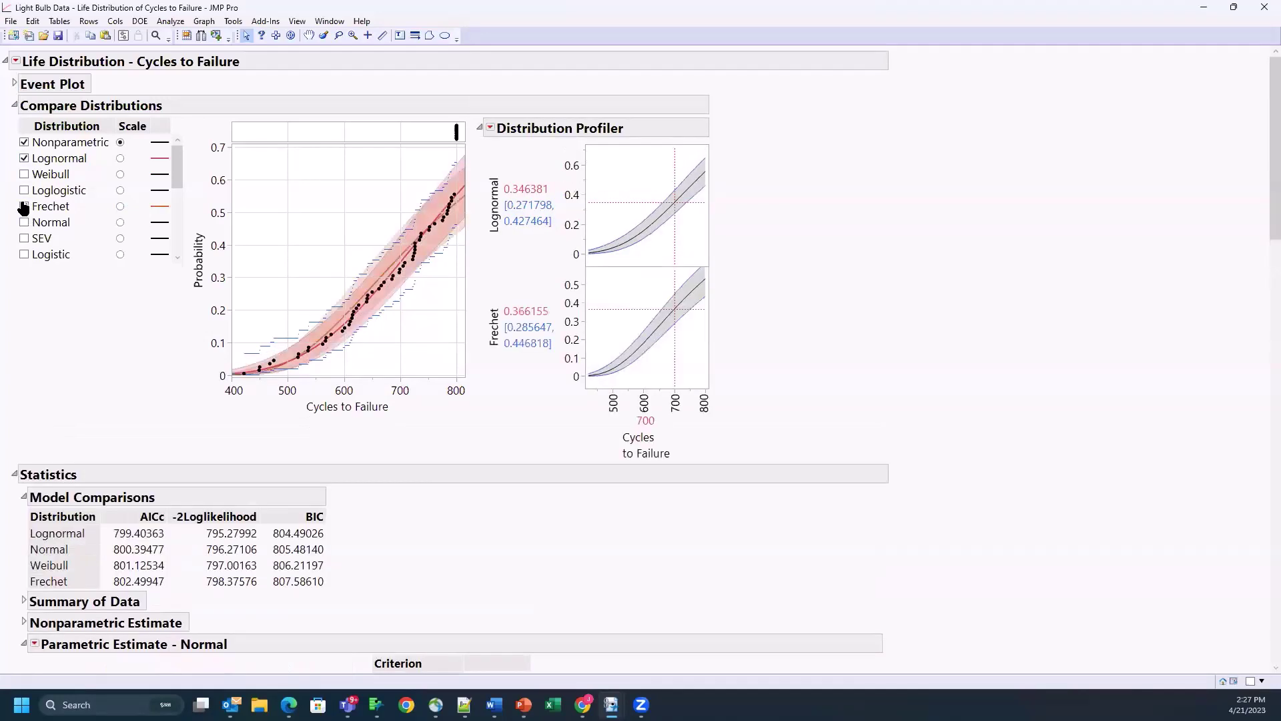
{"action": "left_click", "coordinate": [24, 159]}
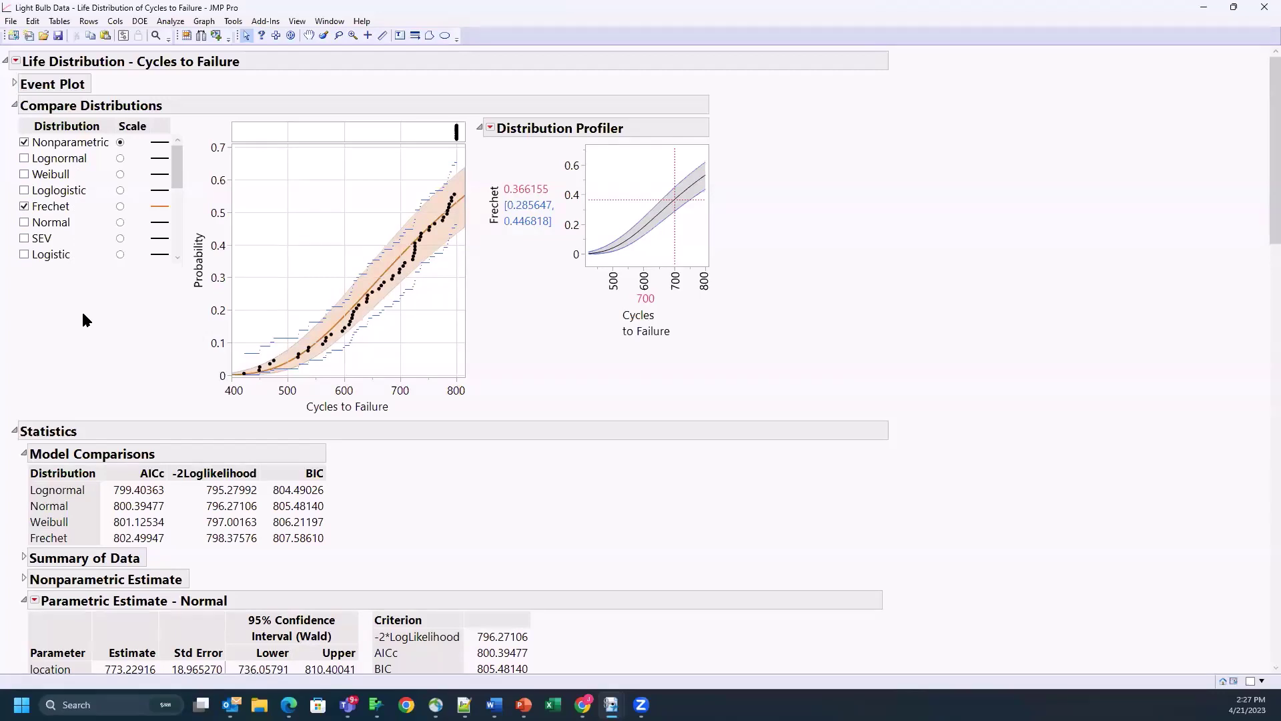
Fit all distributions to Cycles to Failure and compare the candidates' AICc, -2Loglikelihood and BIC in Model Comparisons
{"action": "left_click", "coordinate": [16, 64]}
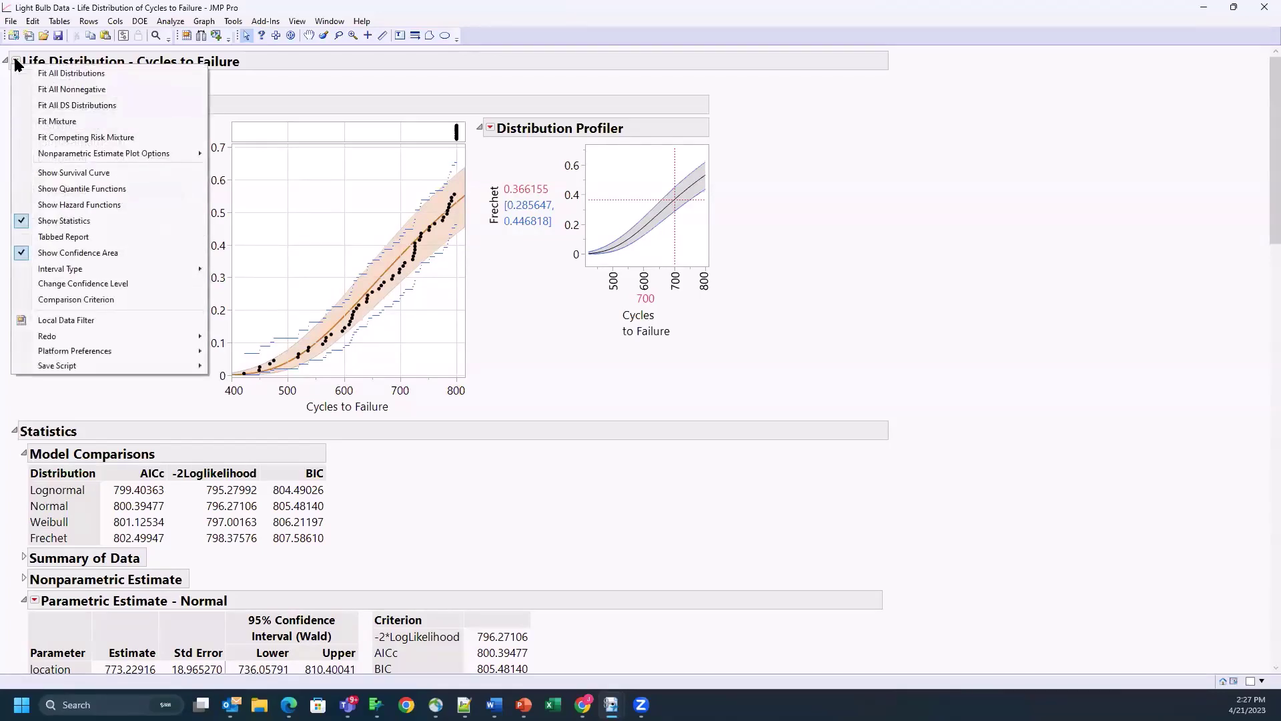
{"action": "left_click", "coordinate": [58, 74]}
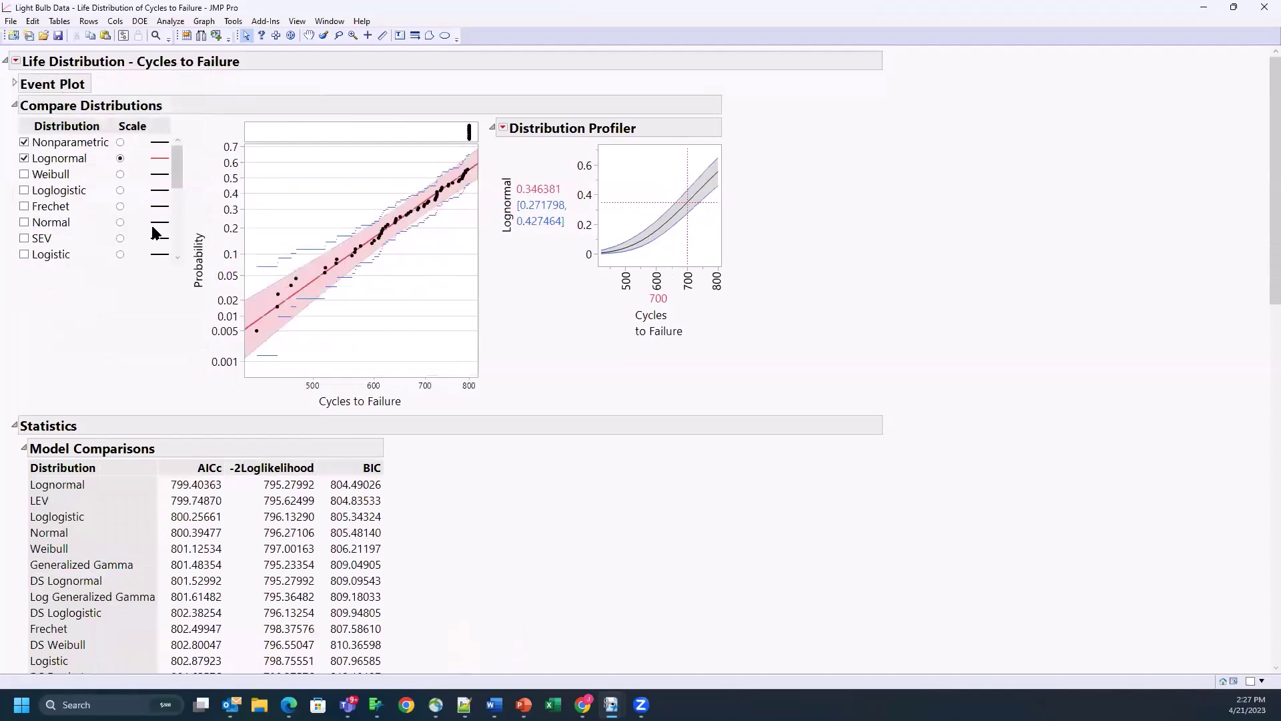
{"action": "scroll", "coordinate": [511, 542], "scroll_direction": "down", "scroll_amount": 3}
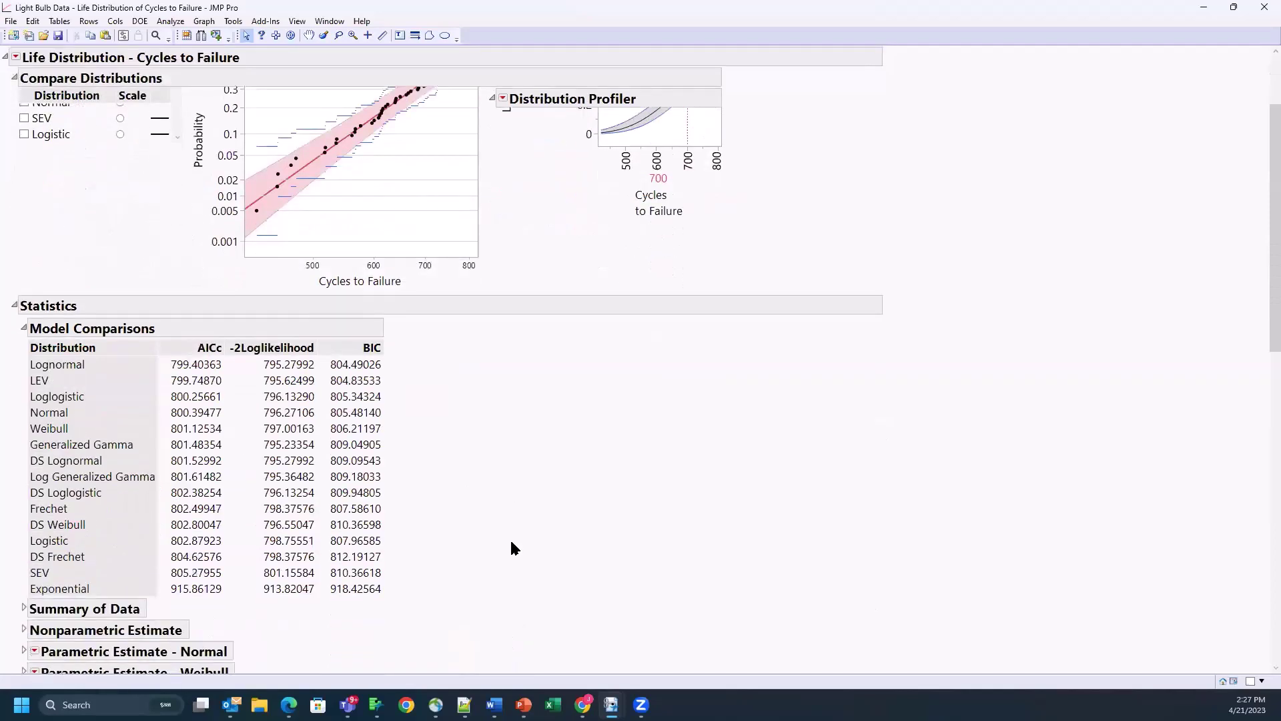
{"action": "mouse_move", "coordinate": [348, 611]}
{"action": "left_mouse_down"}
{"action": "mouse_move", "coordinate": [429, 582]}
{"action": "mouse_move", "coordinate": [100, 314]}
{"action": "mouse_move", "coordinate": [8, 484]}
{"action": "left_mouse_up"}
{"action": "mouse_move", "coordinate": [34, 591]}
{"action": "left_mouse_down"}
{"action": "mouse_move", "coordinate": [178, 590]}
{"action": "mouse_move", "coordinate": [182, 319]}
{"action": "left_mouse_up"}
{"action": "mouse_move", "coordinate": [203, 280]}
{"action": "left_mouse_down"}
{"action": "mouse_move", "coordinate": [179, 327]}
{"action": "mouse_move", "coordinate": [228, 300]}
{"action": "left_mouse_up"}
{"action": "left_click_drag", "start_coordinate": [20, 366], "coordinate": [94, 371]}
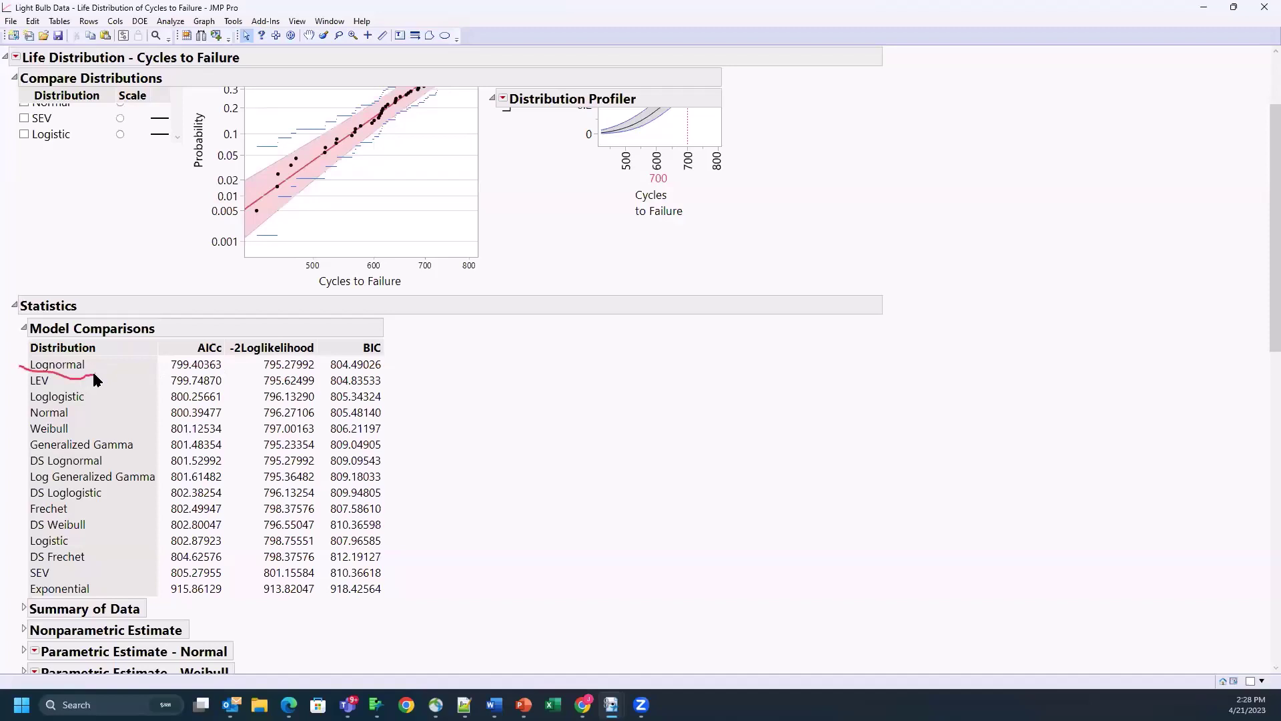
{"action": "mouse_move", "coordinate": [18, 416]}
{"action": "left_mouse_down"}
{"action": "mouse_move", "coordinate": [86, 418]}
{"action": "mouse_move", "coordinate": [70, 395]}
{"action": "mouse_move", "coordinate": [23, 405]}
{"action": "left_mouse_up"}
{"action": "left_click_drag", "start_coordinate": [21, 550], "coordinate": [200, 554]}
Overlay the Exponential fit on the Lognormal probability plot, check it against Model Comparisons, and remove it from the plot
{"action": "scroll", "coordinate": [526, 437], "scroll_direction": "up", "scroll_amount": 3}
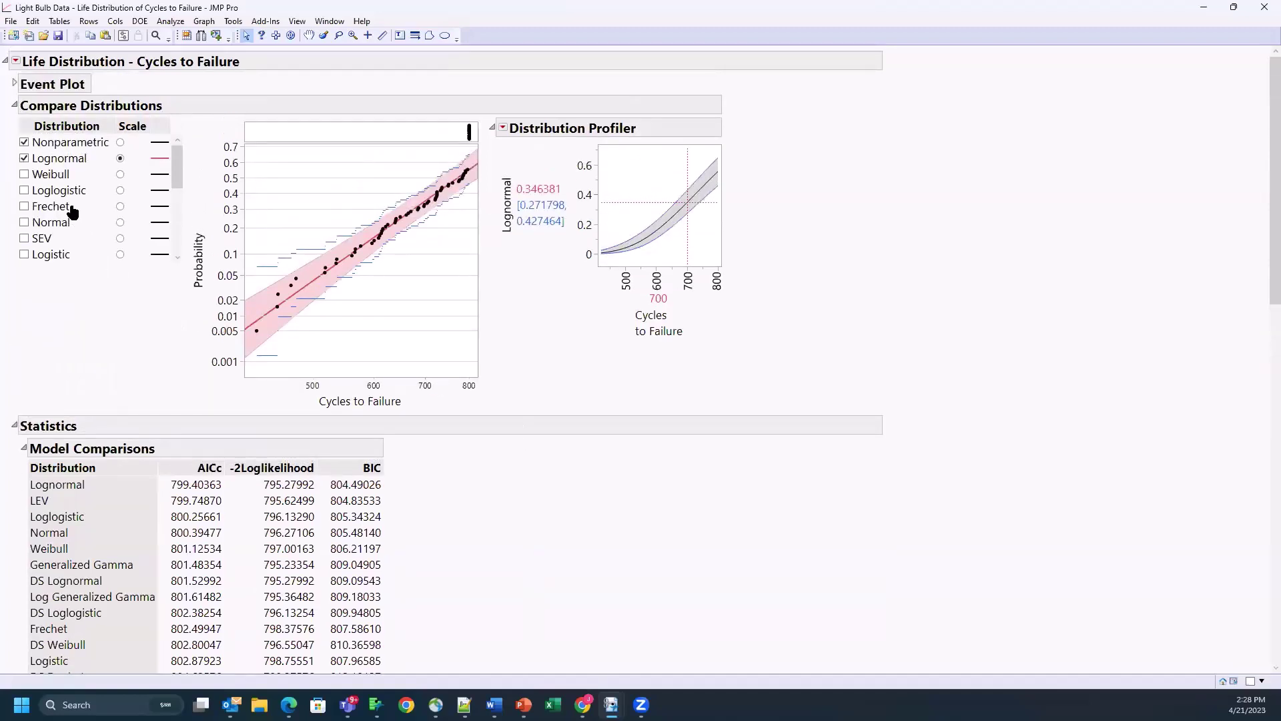
{"action": "scroll", "coordinate": [70, 211], "scroll_direction": "down", "scroll_amount": 2}
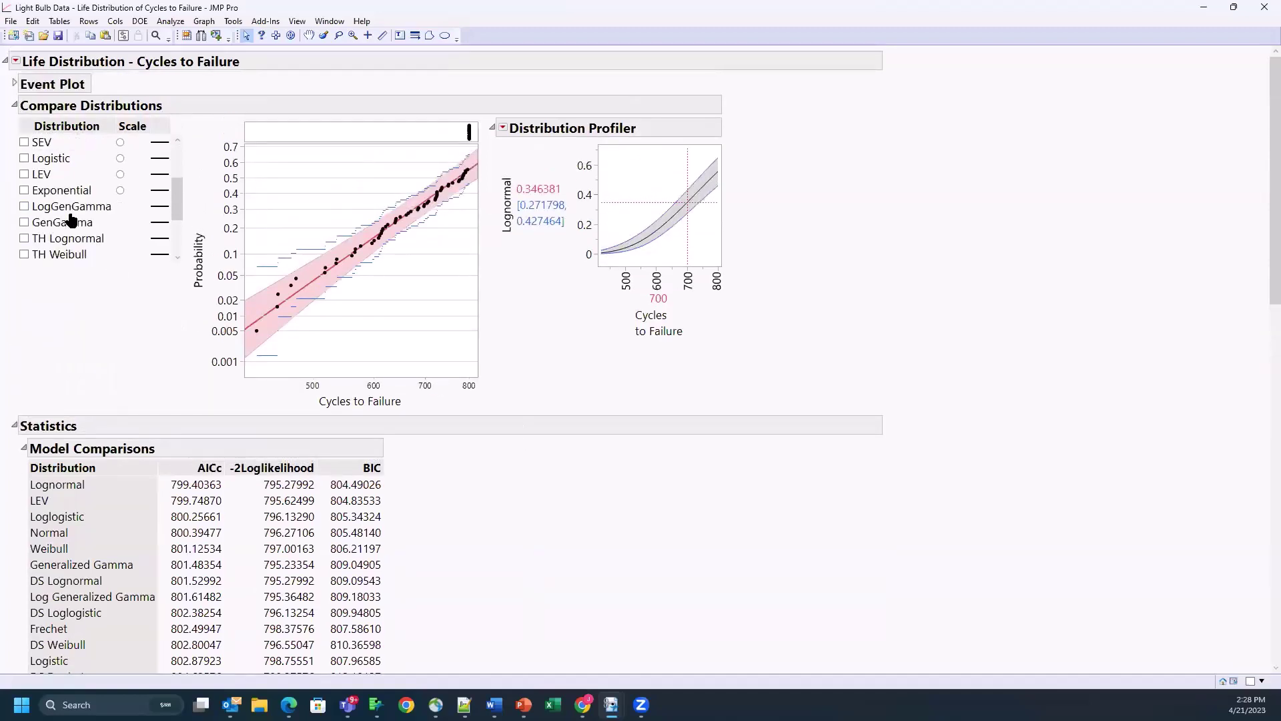
{"action": "left_click", "coordinate": [24, 191]}
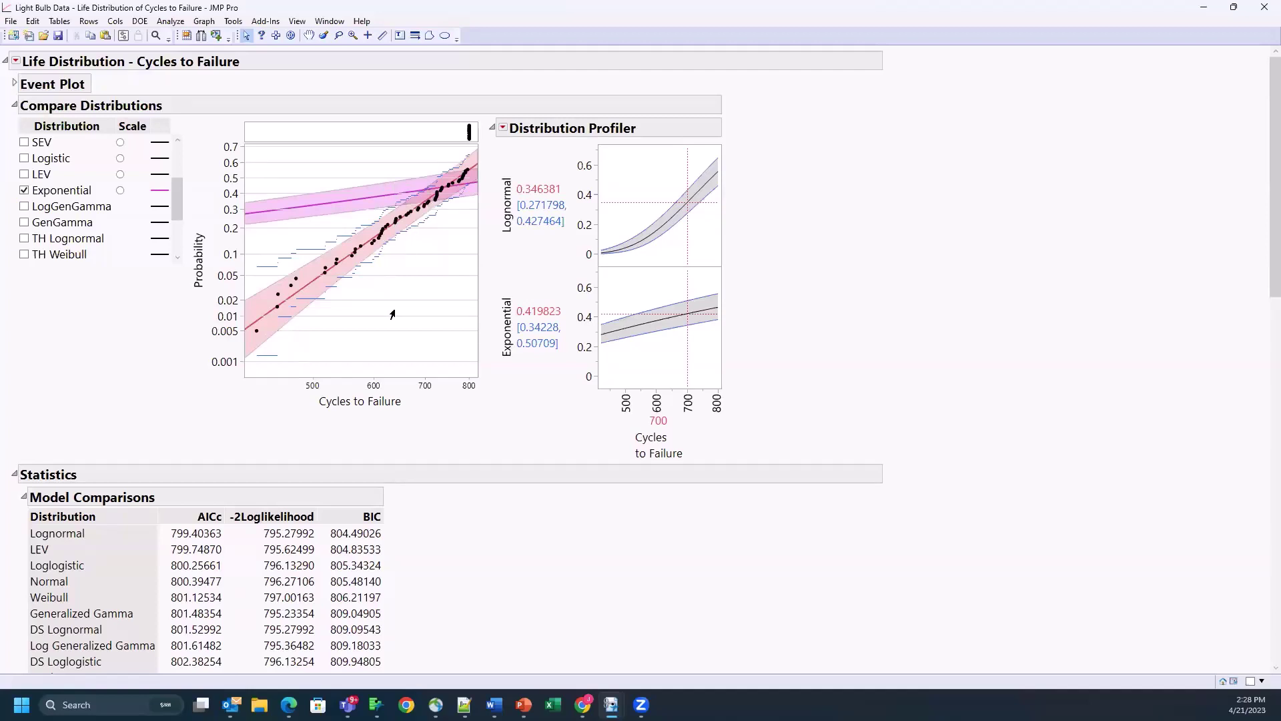
{"action": "scroll", "coordinate": [427, 590], "scroll_direction": "down", "scroll_amount": 3}
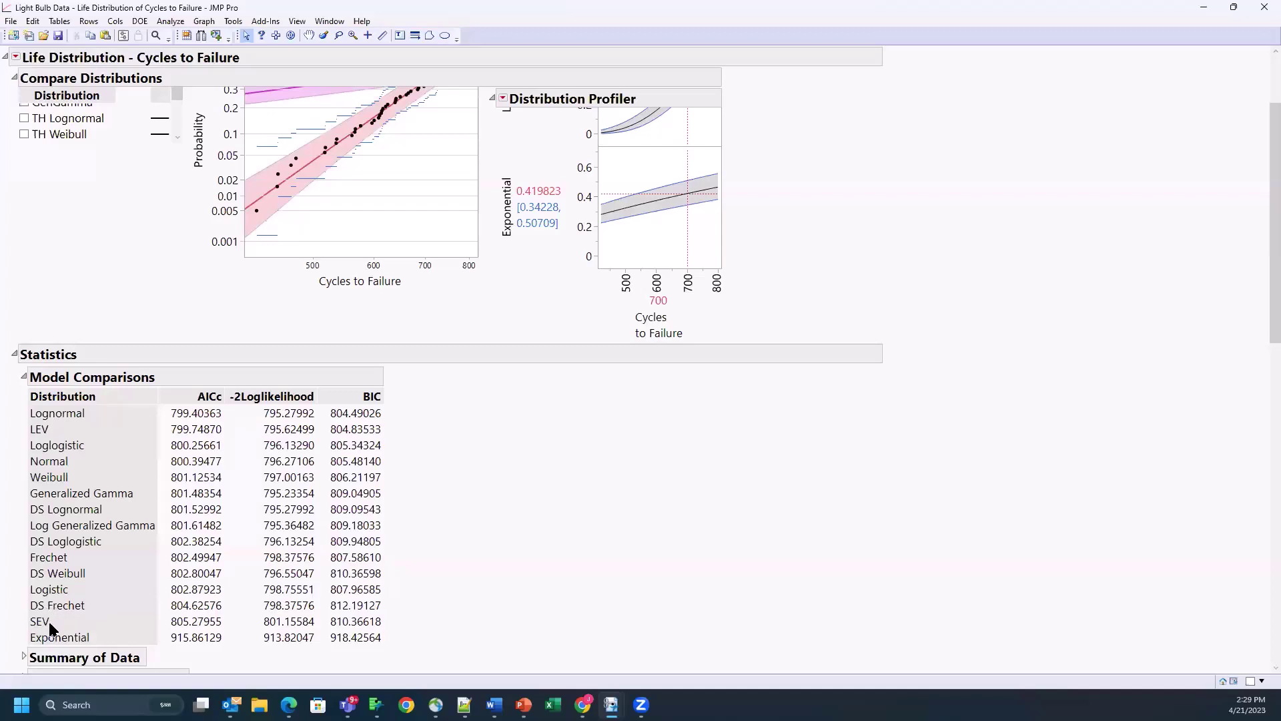
{"action": "scroll", "coordinate": [445, 563], "scroll_direction": "up", "scroll_amount": 3}
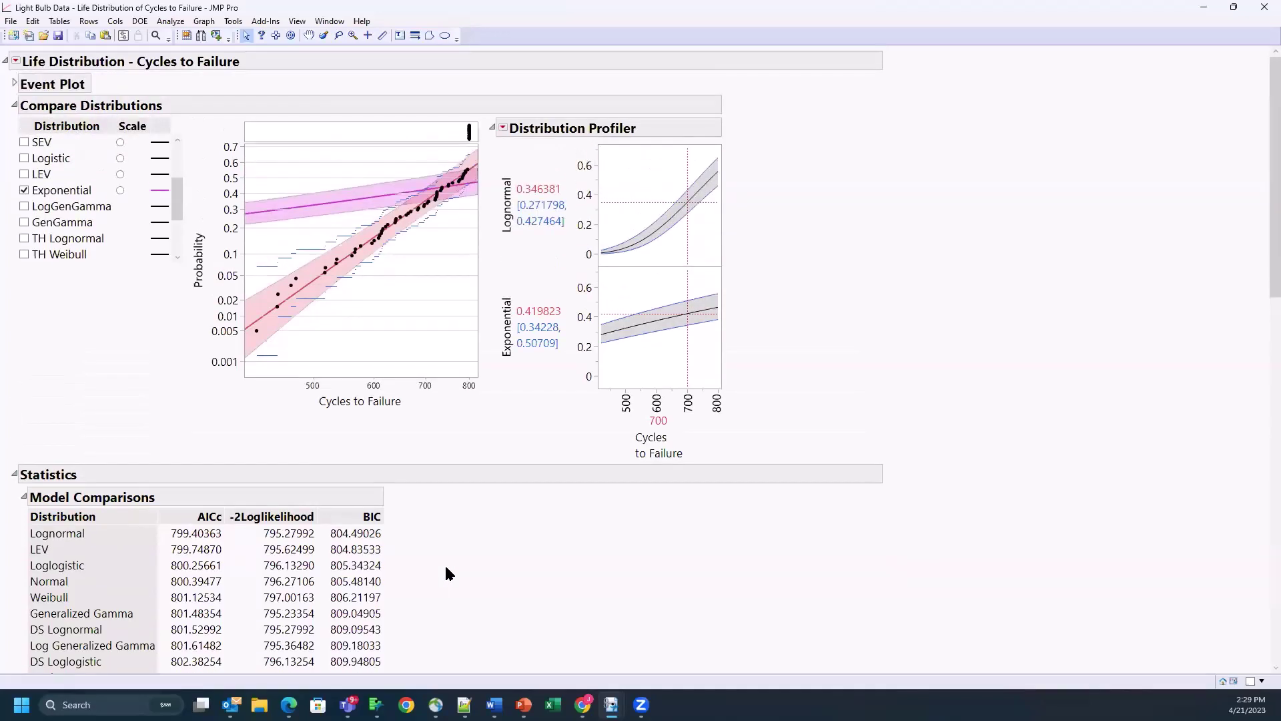
{"action": "left_click", "coordinate": [27, 192]}
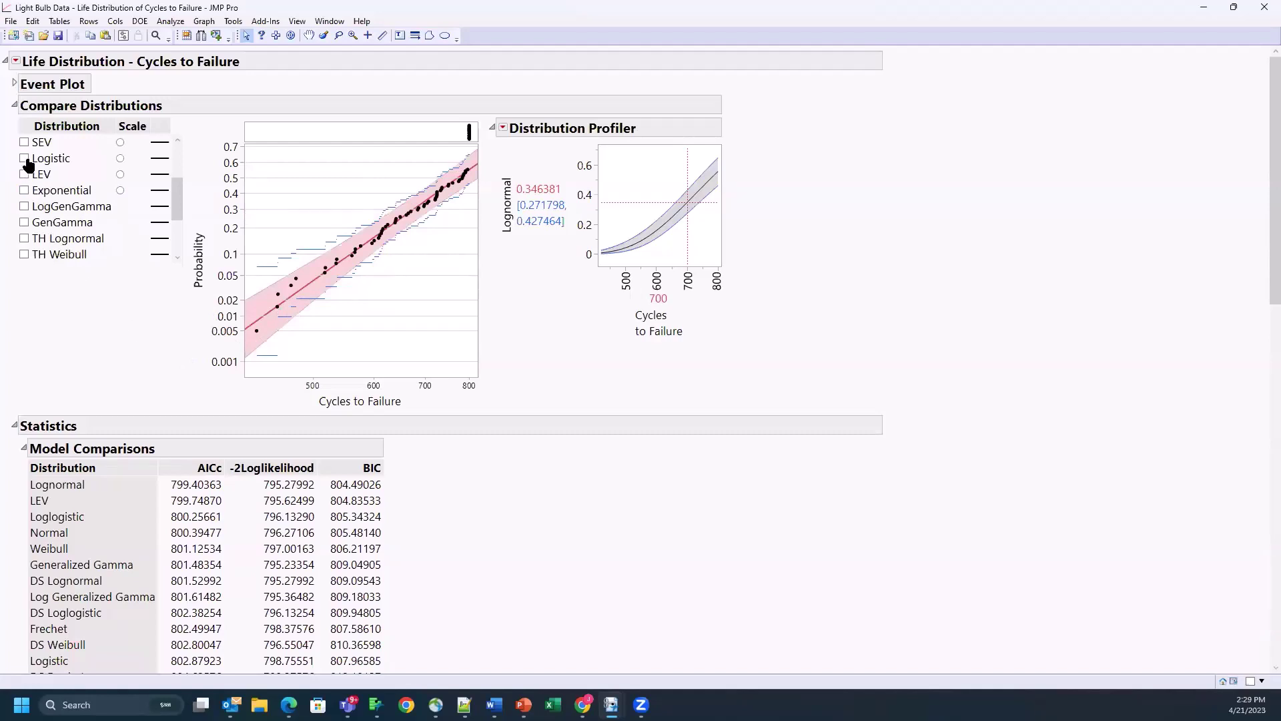
{"action": "scroll", "coordinate": [28, 190], "scroll_direction": "up", "scroll_amount": 2}
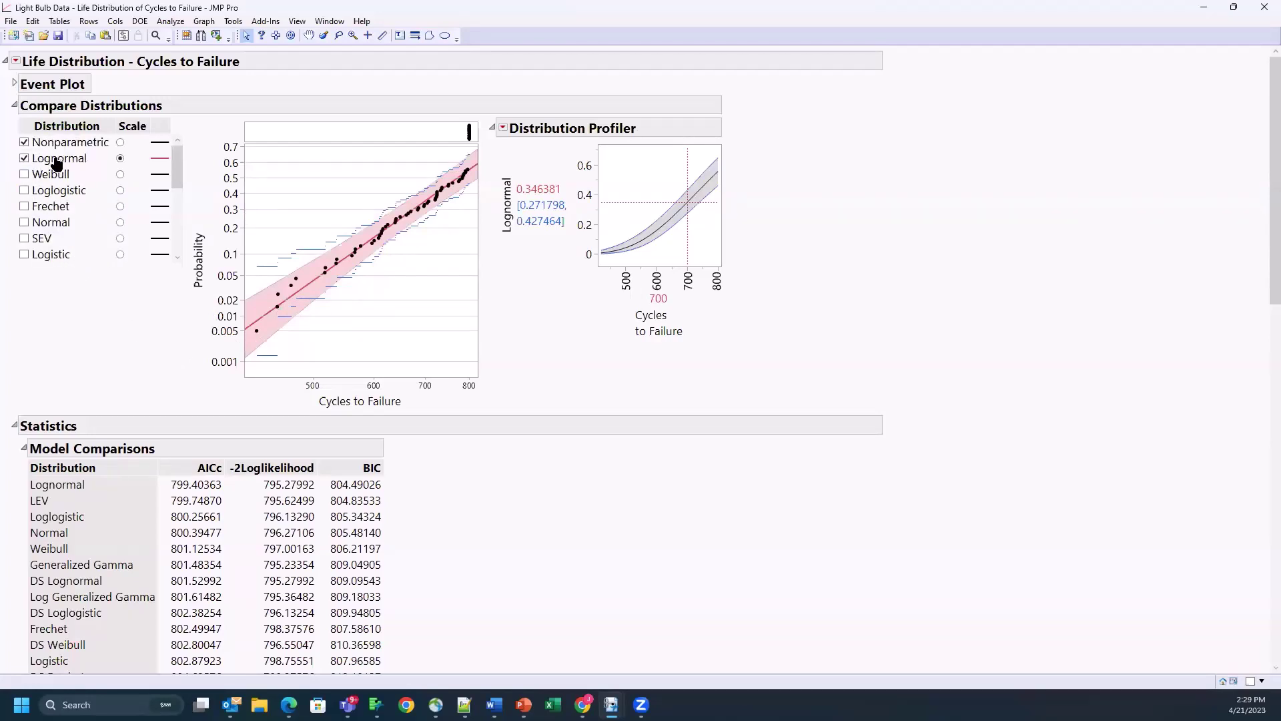
Review the Lognormal parametric estimate, enlarge its Distribution Profiler and set that profiler's Cycles to Failure to 1107
{"action": "scroll", "coordinate": [100, 331], "scroll_direction": "down", "scroll_amount": 10}
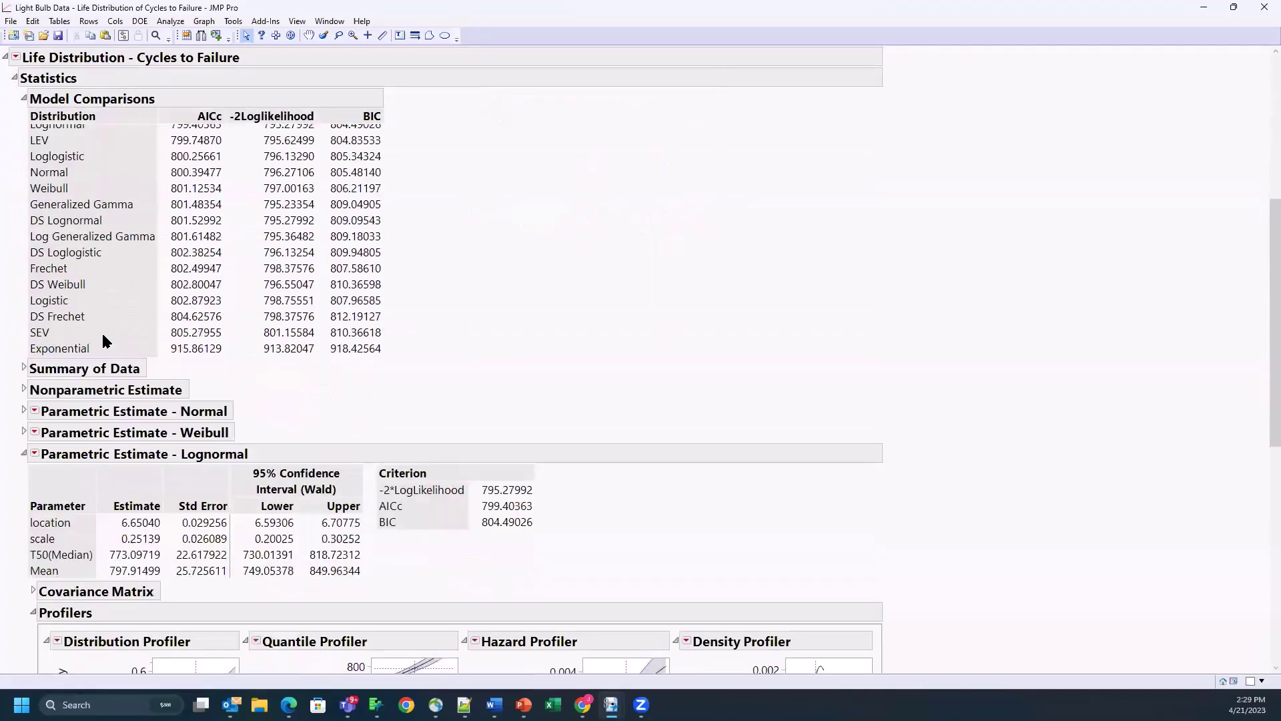
{"action": "left_click_drag", "start_coordinate": [268, 195], "coordinate": [217, 186]}
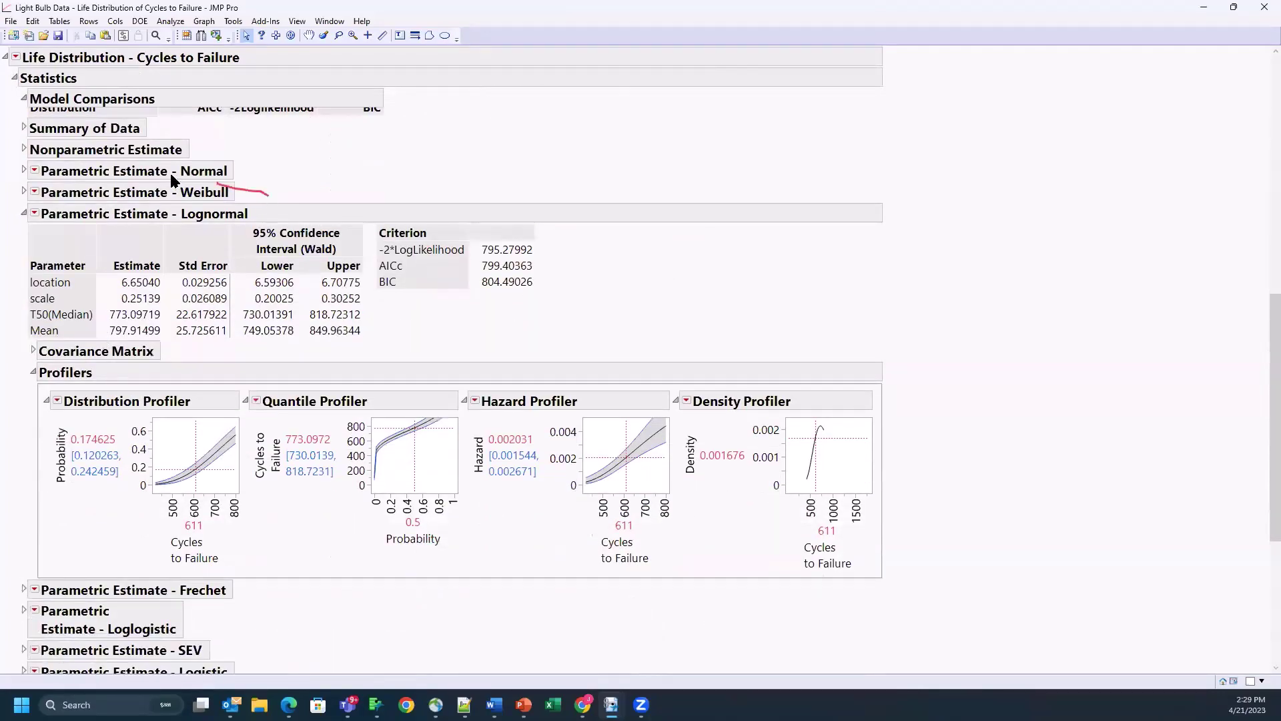
{"action": "left_click_drag", "start_coordinate": [317, 175], "coordinate": [188, 173]}
{"action": "scroll", "coordinate": [441, 509], "scroll_direction": "down", "scroll_amount": 5}
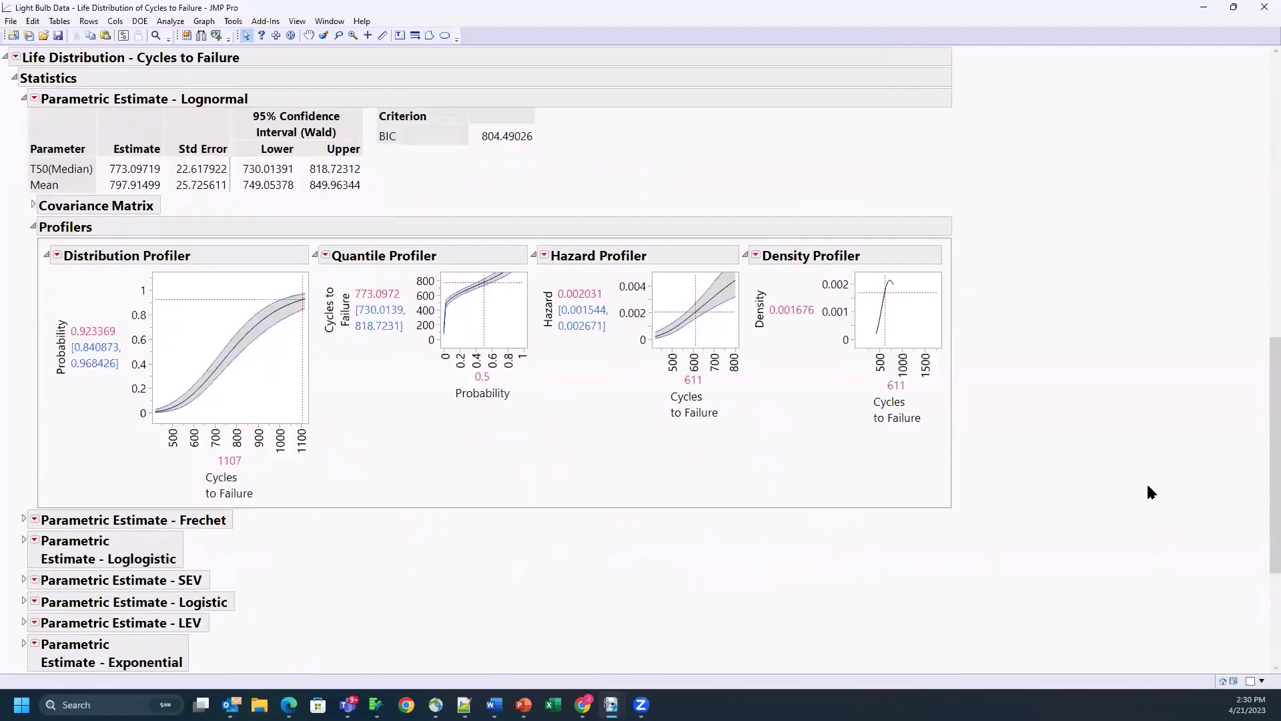
Return from the Life Distribution report to the journal and expand its Planning the test - Sample Size Explorers for Reliability section
{"action": "scroll", "coordinate": [1151, 493], "scroll_direction": "up", "scroll_amount": 3}
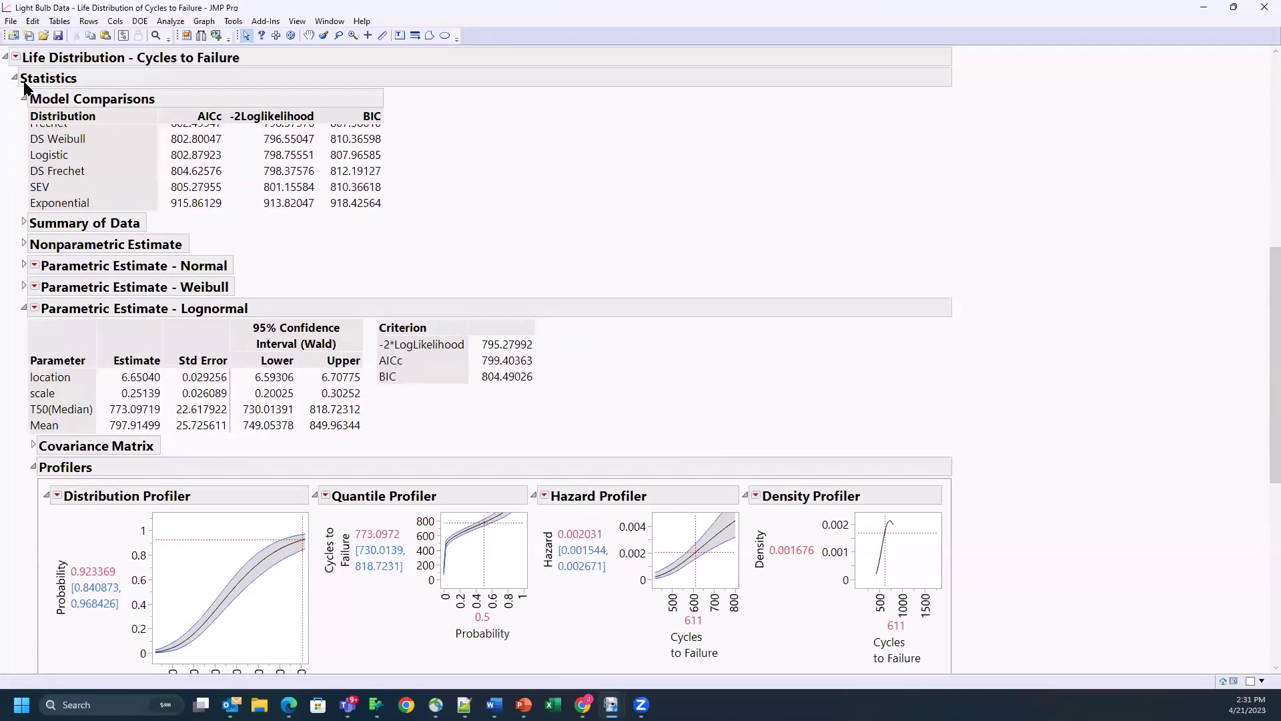
{"action": "left_click", "coordinate": [5, 59]}
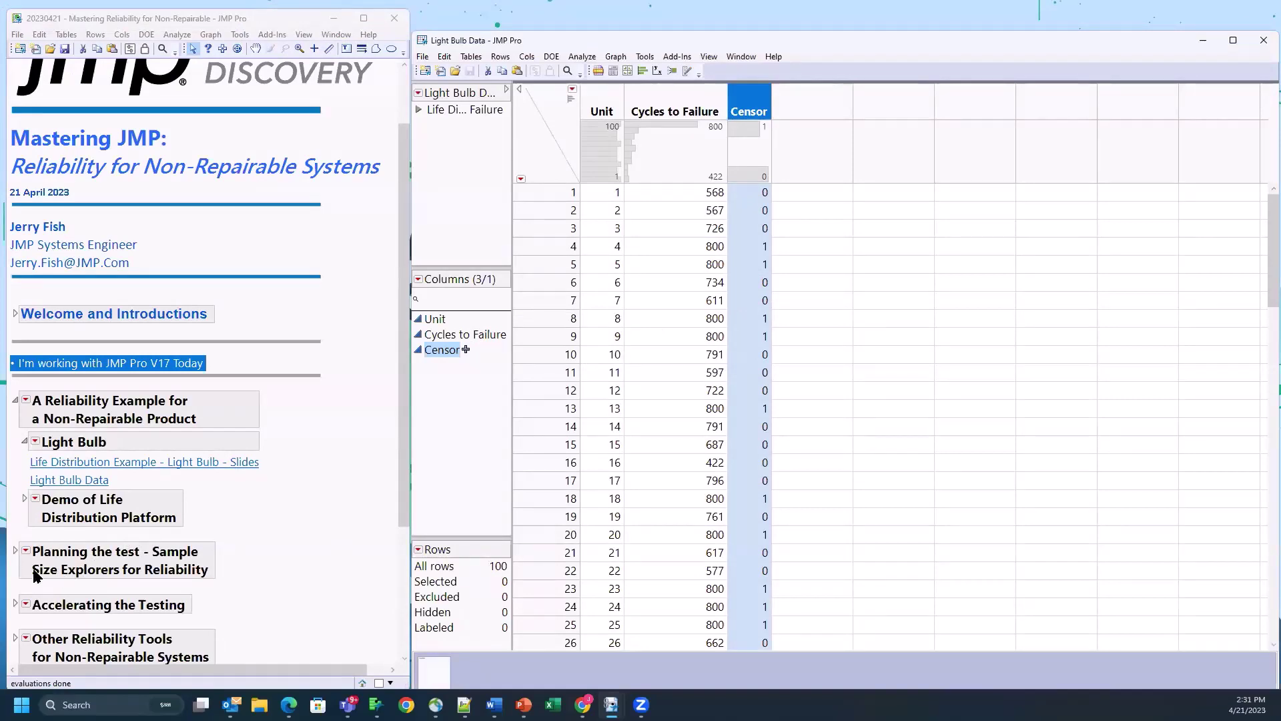
{"action": "left_click", "coordinate": [16, 551]}
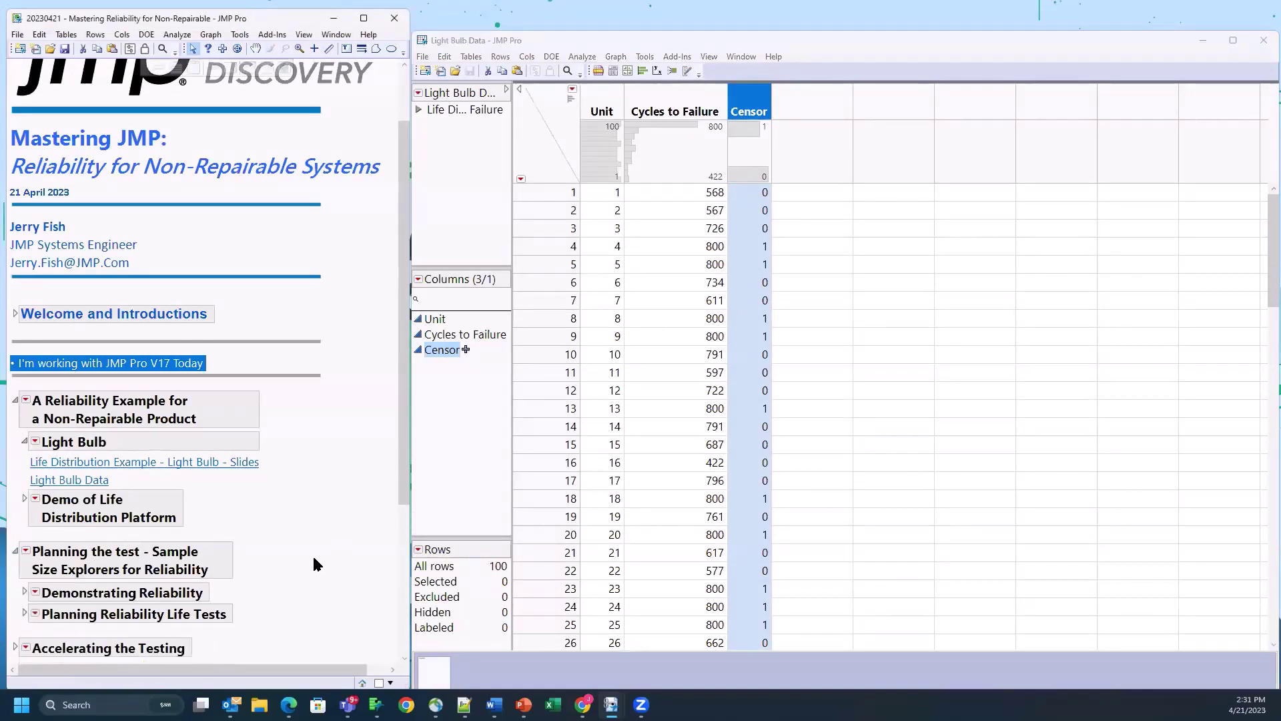
Minimize the Light Bulb Data table and look over the available reliability Sample Size Explorers without launching one
{"action": "scroll", "coordinate": [317, 556], "scroll_direction": "down", "scroll_amount": 3}
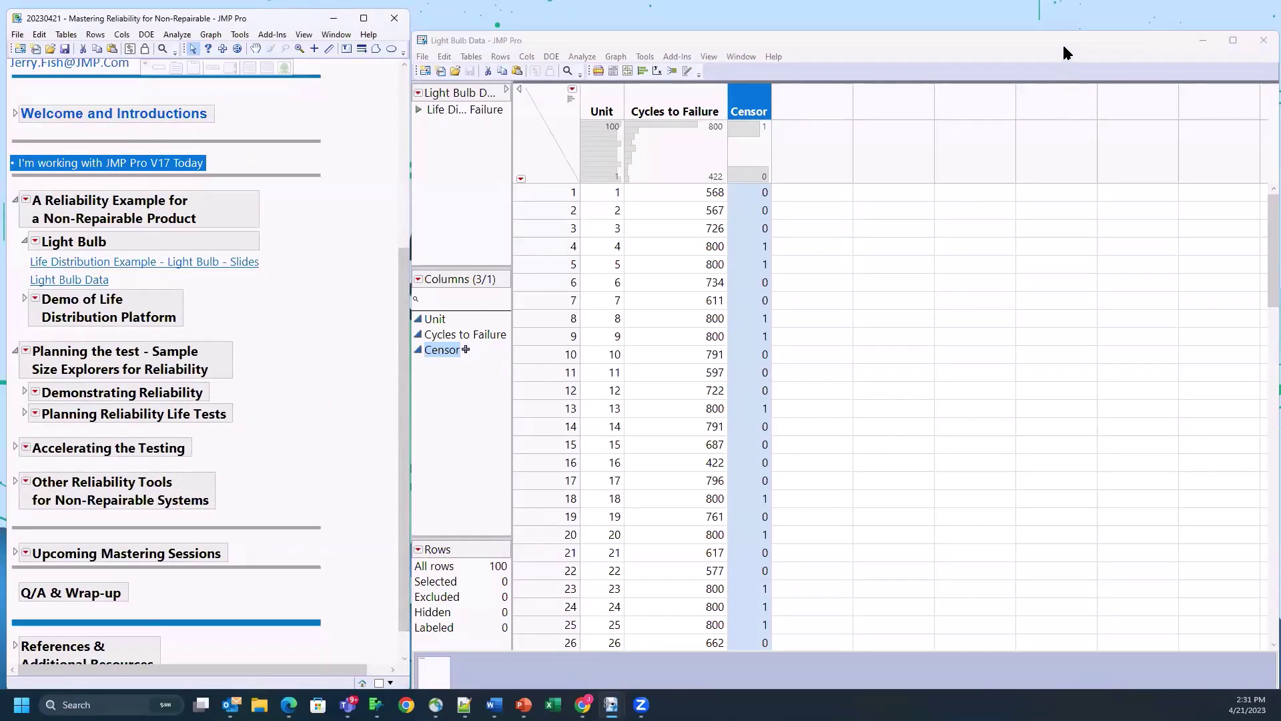
{"action": "left_click", "coordinate": [1204, 41]}
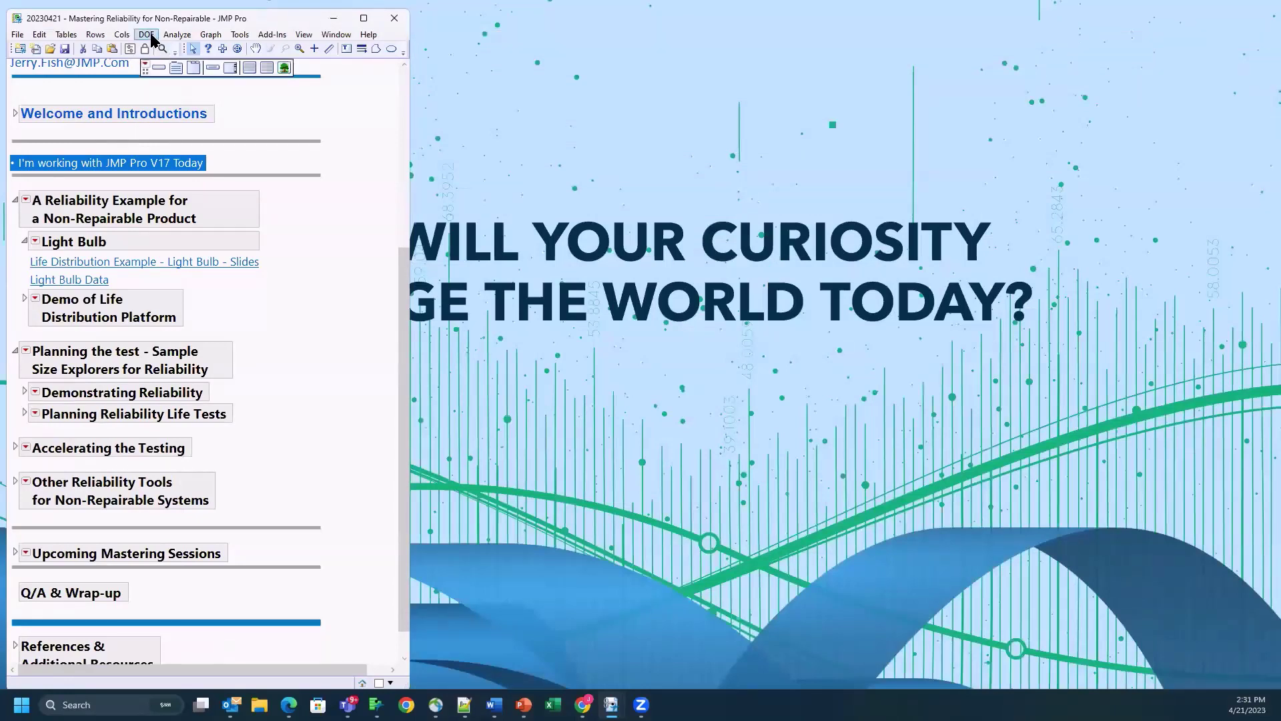
{"action": "left_click", "coordinate": [147, 34]}
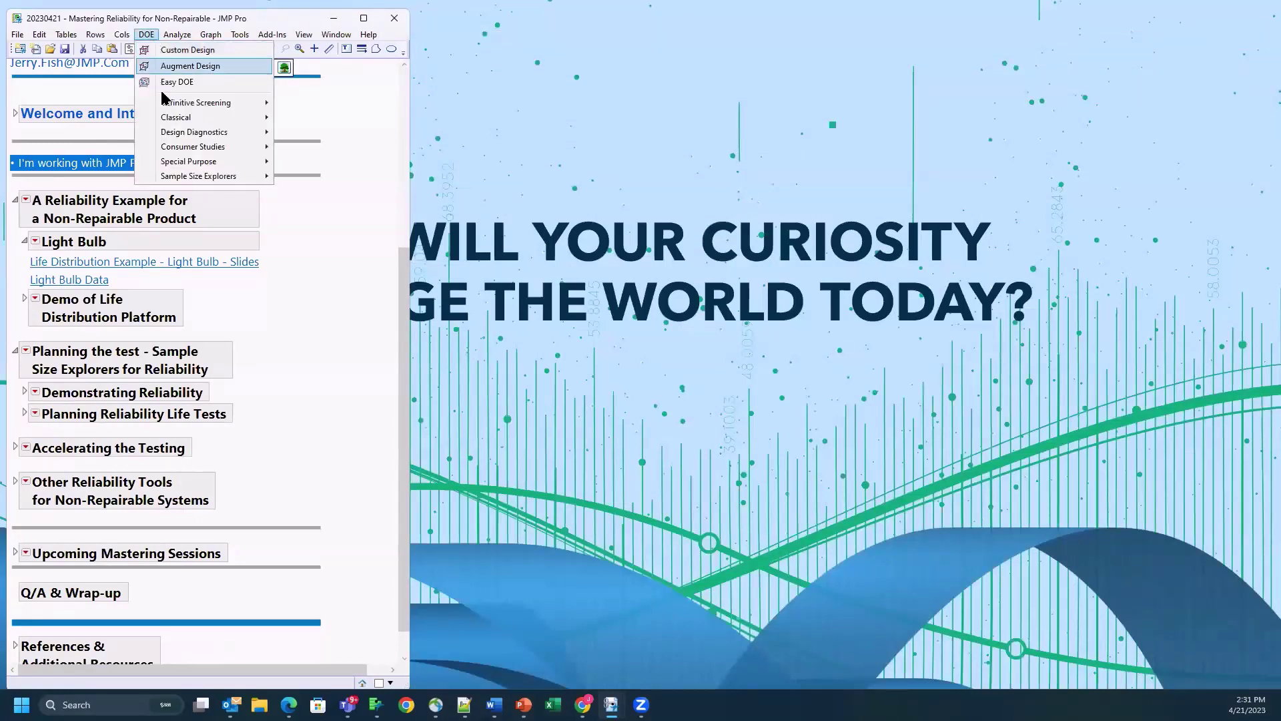
{"action": "mouse_move", "coordinate": [193, 180]}
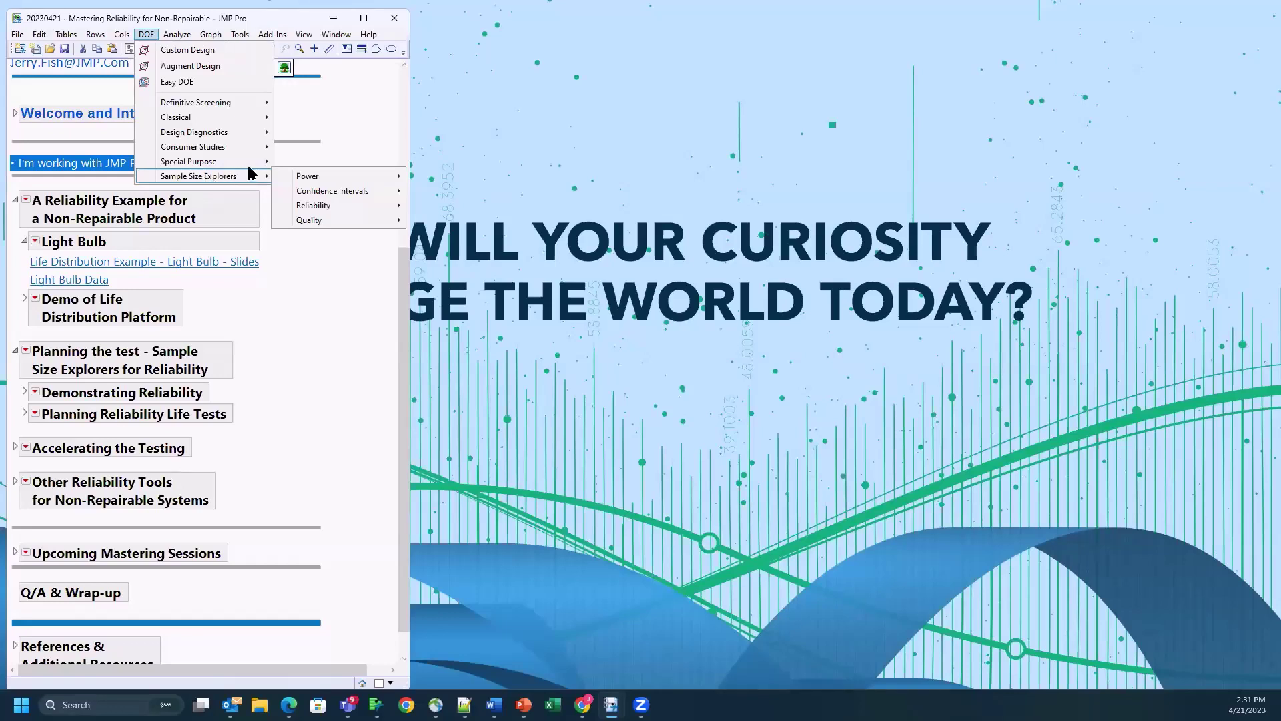
{"action": "mouse_move", "coordinate": [321, 181]}
{"action": "mouse_move", "coordinate": [328, 211]}
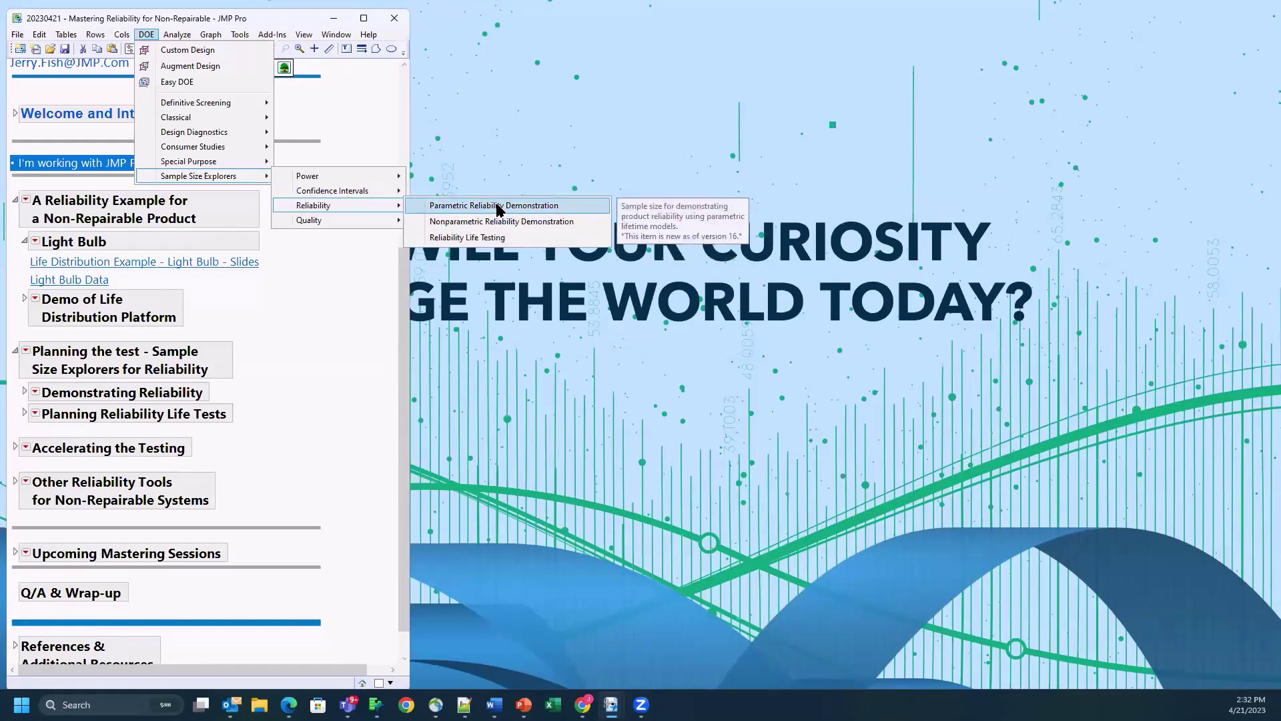
{"action": "left_click", "coordinate": [297, 425]}
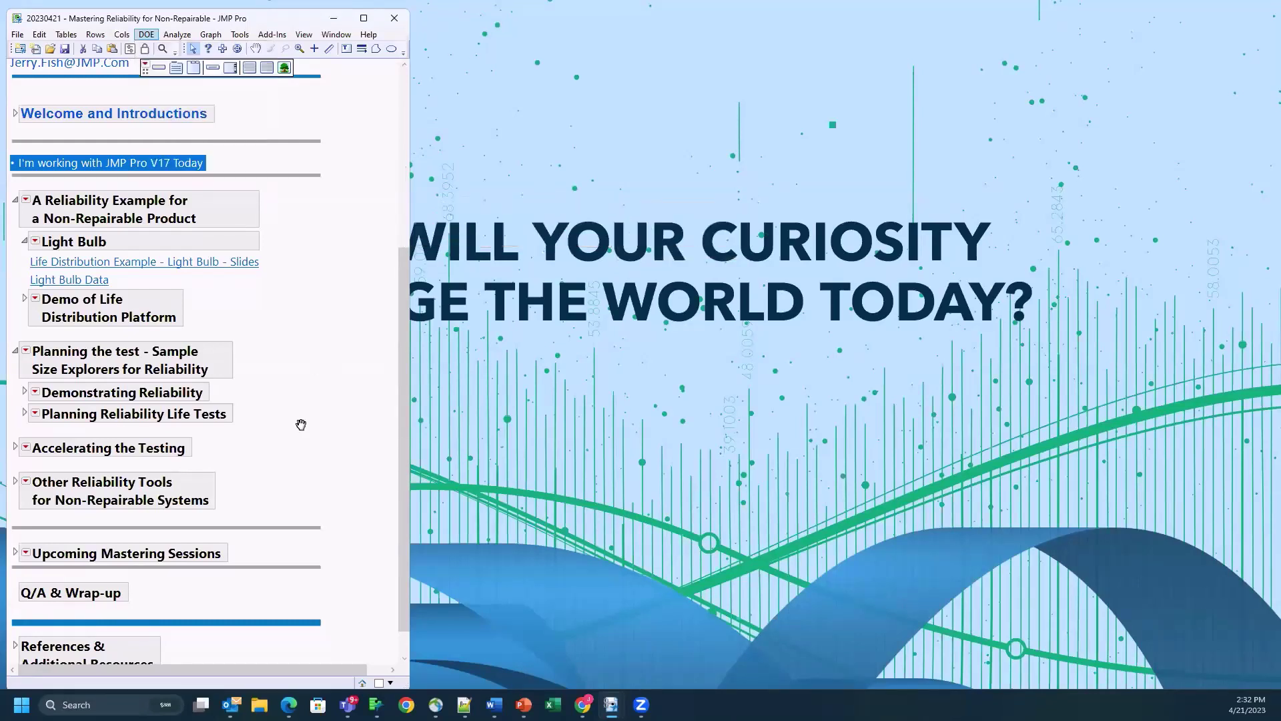
Expand Demonstrating Reliability and its Parametric example in the journal, and maximize the journal to show the whole explorer image
{"action": "left_click", "coordinate": [23, 392]}
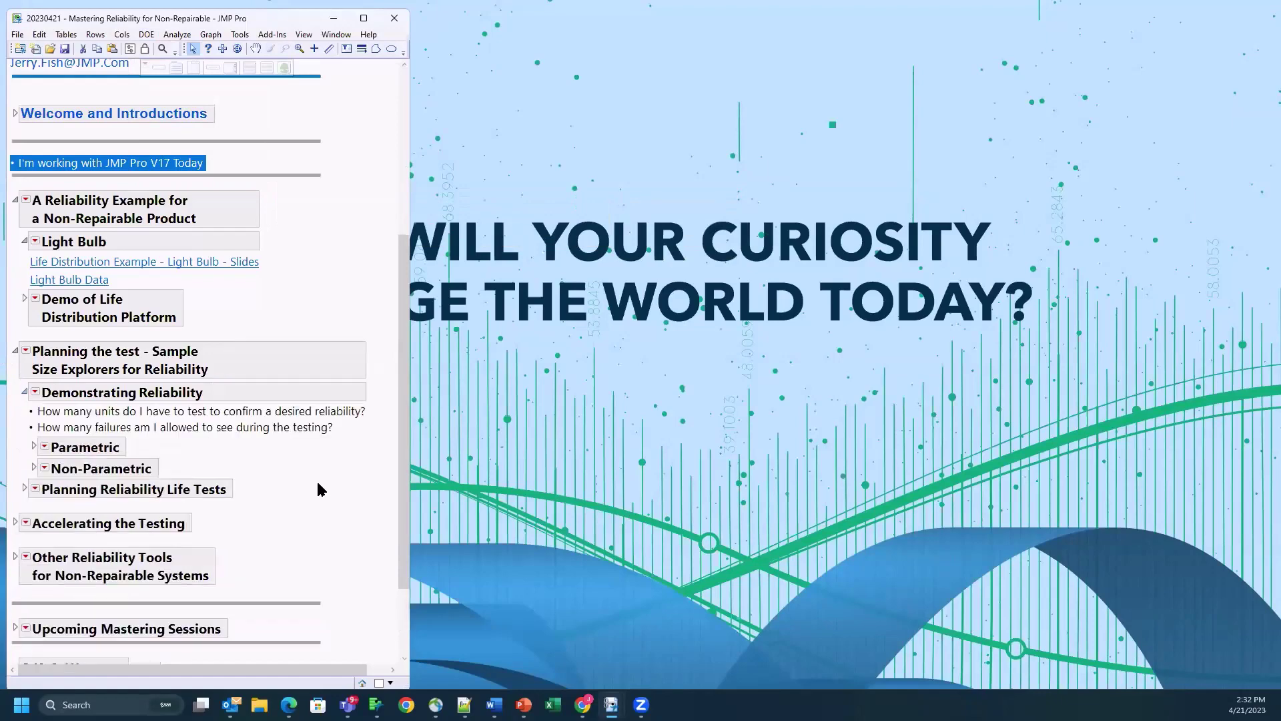
{"action": "scroll", "coordinate": [289, 475], "scroll_direction": "down", "scroll_amount": 3}
{"action": "left_click", "coordinate": [34, 337]}
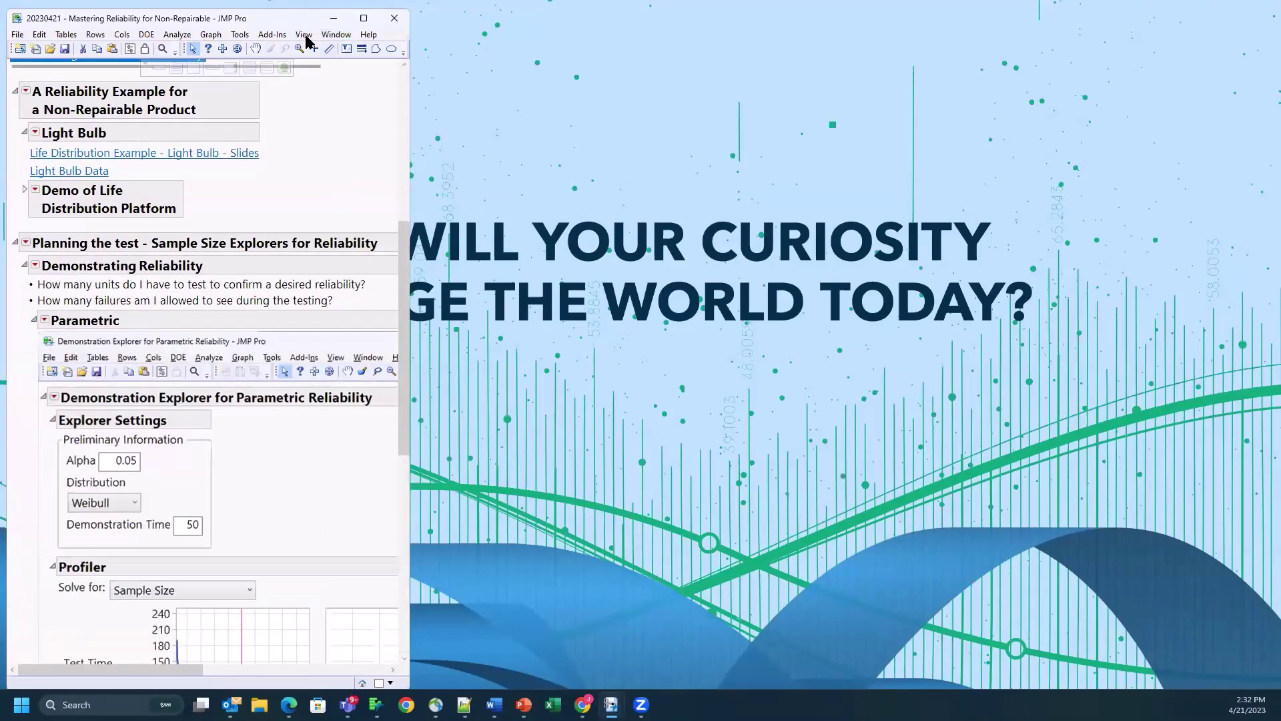
{"action": "key", "text": "super+Up"}
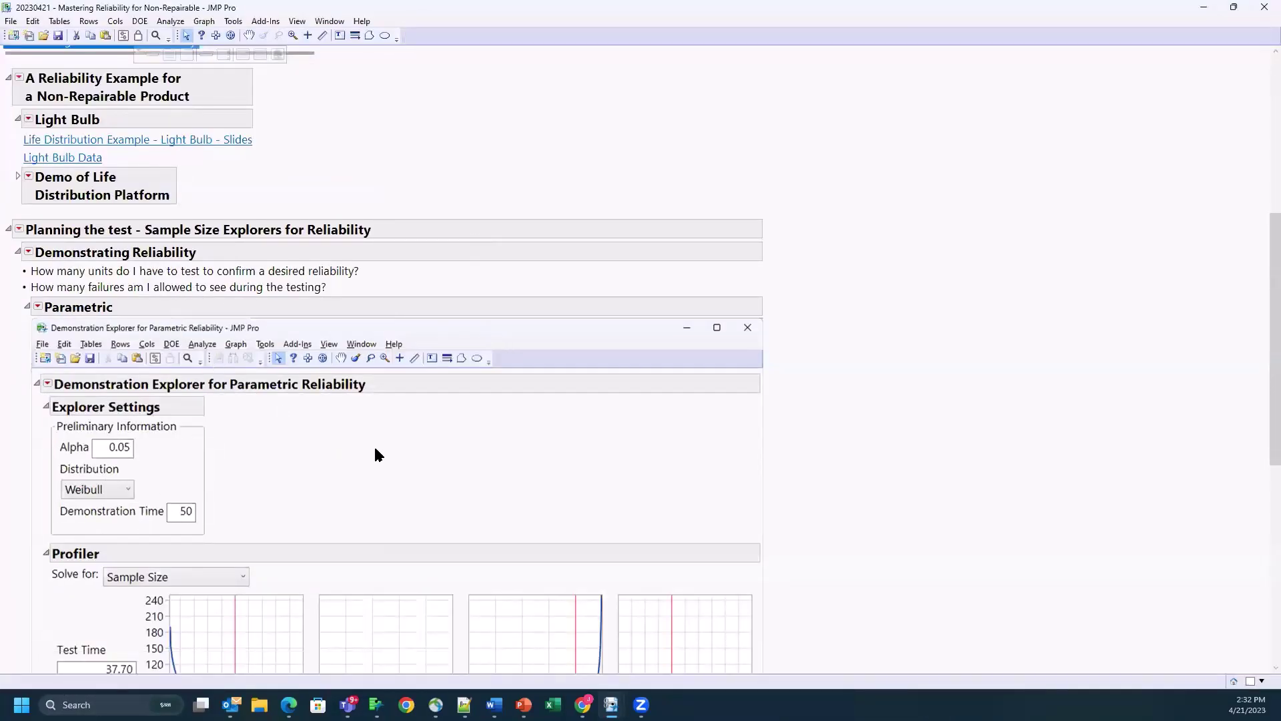
{"action": "scroll", "coordinate": [391, 467], "scroll_direction": "down", "scroll_amount": 5}
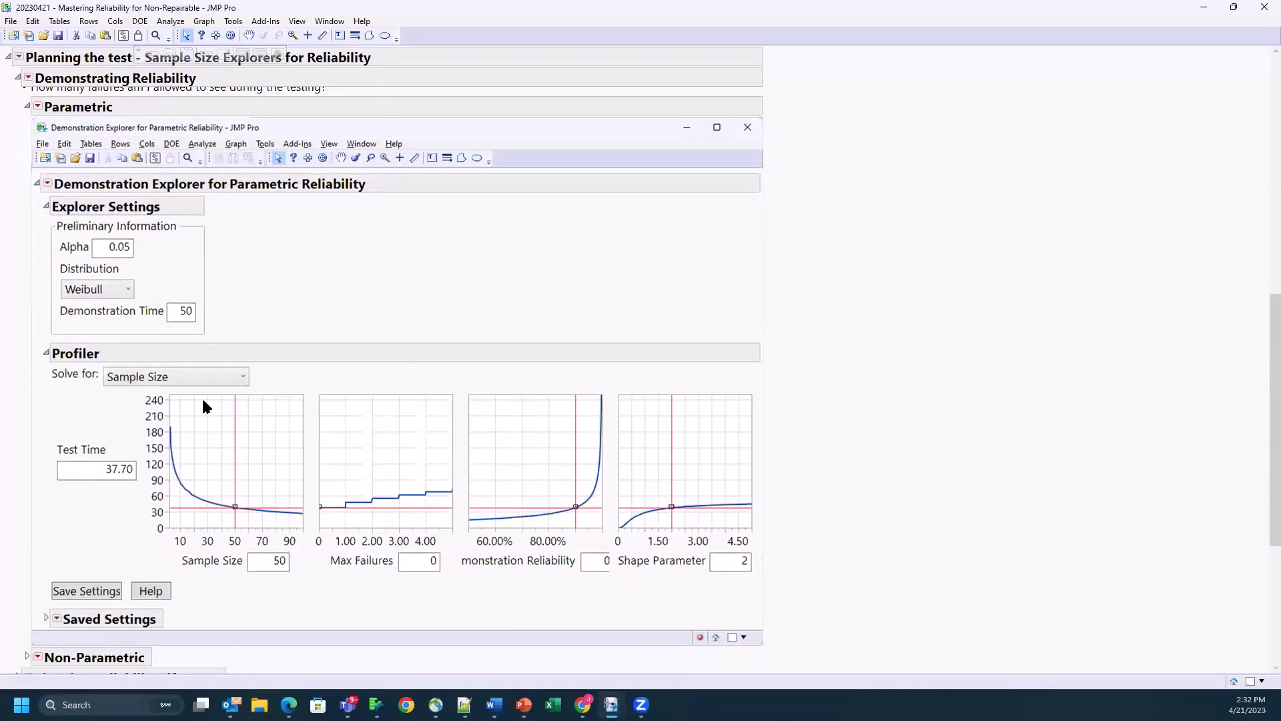
Point out the parametric demonstration example's time, sample size, failures, Weibull distribution, alpha and shape parameter, and collapse Demonstrating Reliability
{"action": "mouse_move", "coordinate": [226, 311]}
{"action": "left_mouse_down"}
{"action": "mouse_move", "coordinate": [185, 281]}
{"action": "mouse_move", "coordinate": [161, 311]}
{"action": "left_mouse_up"}
{"action": "left_click_drag", "start_coordinate": [258, 576], "coordinate": [302, 568]}
{"action": "left_click_drag", "start_coordinate": [395, 590], "coordinate": [459, 569]}
{"action": "mouse_move", "coordinate": [145, 273]}
{"action": "left_mouse_down"}
{"action": "mouse_move", "coordinate": [60, 280]}
{"action": "mouse_move", "coordinate": [86, 319]}
{"action": "mouse_move", "coordinate": [143, 266]}
{"action": "left_mouse_up"}
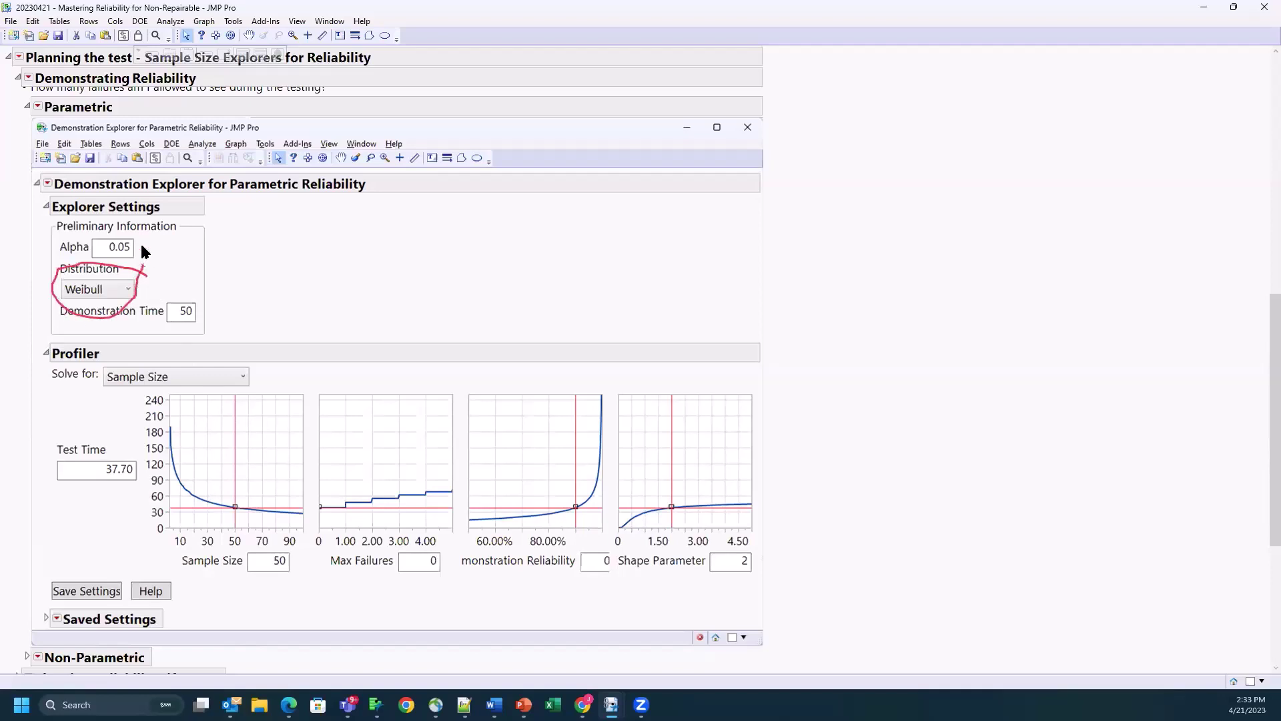
{"action": "mouse_move", "coordinate": [81, 235]}
{"action": "left_mouse_down"}
{"action": "mouse_move", "coordinate": [138, 269]}
{"action": "mouse_move", "coordinate": [400, 287]}
{"action": "left_mouse_up"}
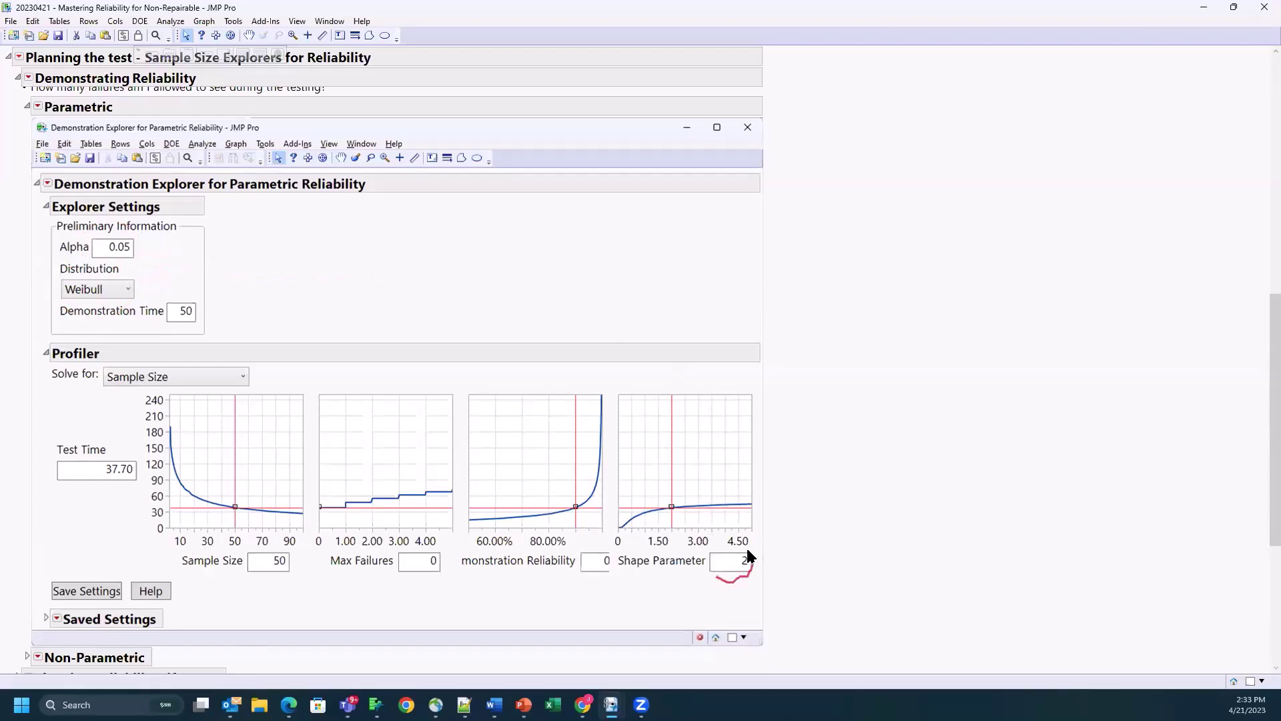
{"action": "left_click_drag", "start_coordinate": [750, 556], "coordinate": [701, 573]}
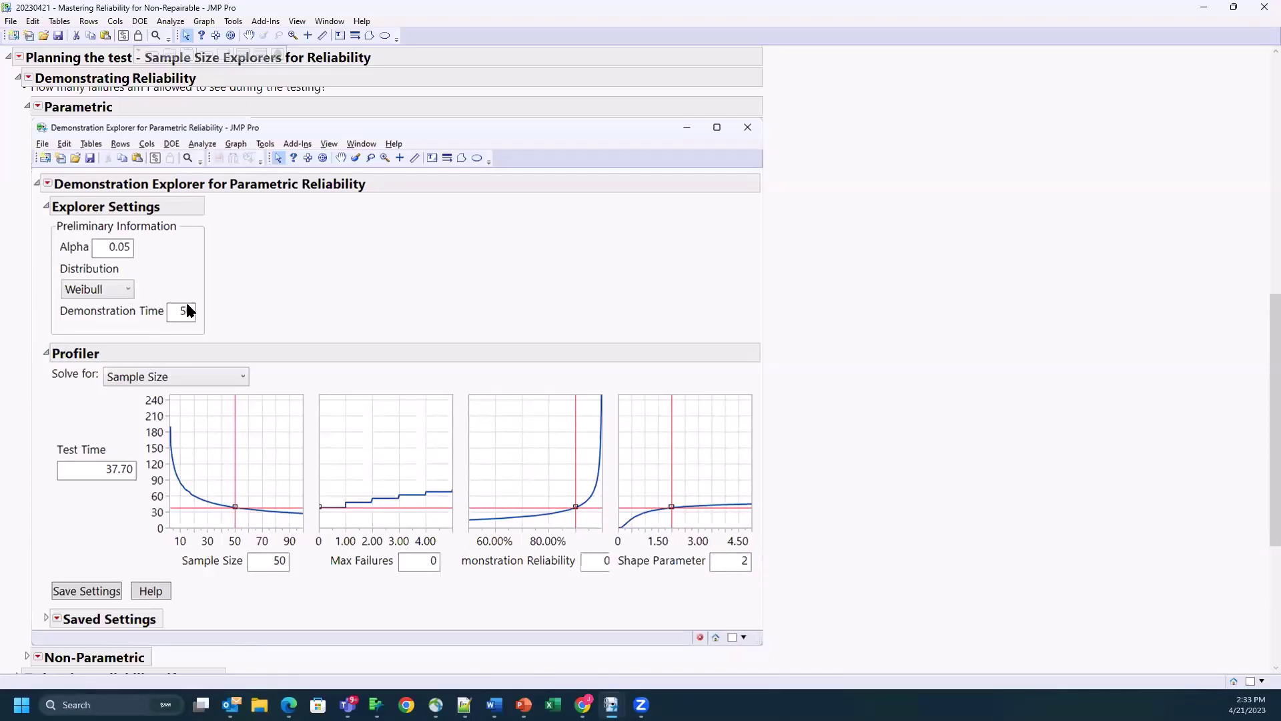
{"action": "left_click", "coordinate": [18, 77]}
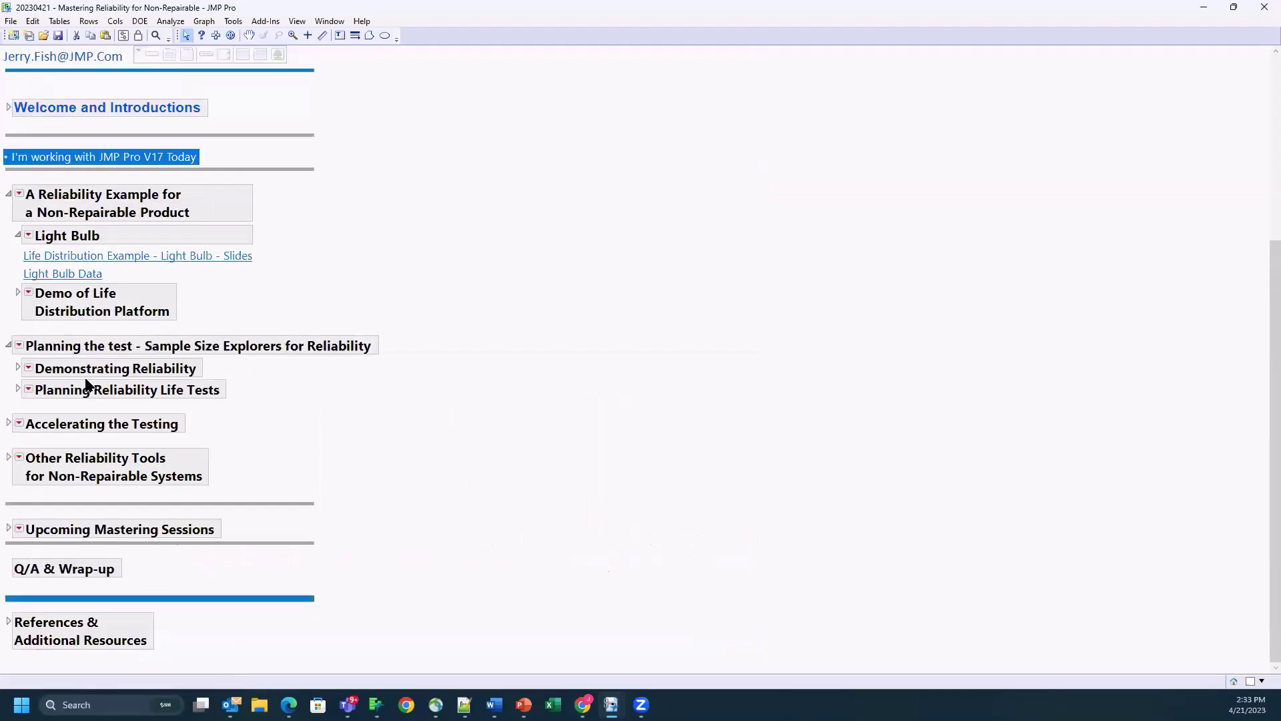
Expand Planning Reliability Life Tests and its Reliability Life Test example, and review the pictured explorer settings and profiler
{"action": "left_click", "coordinate": [18, 390]}
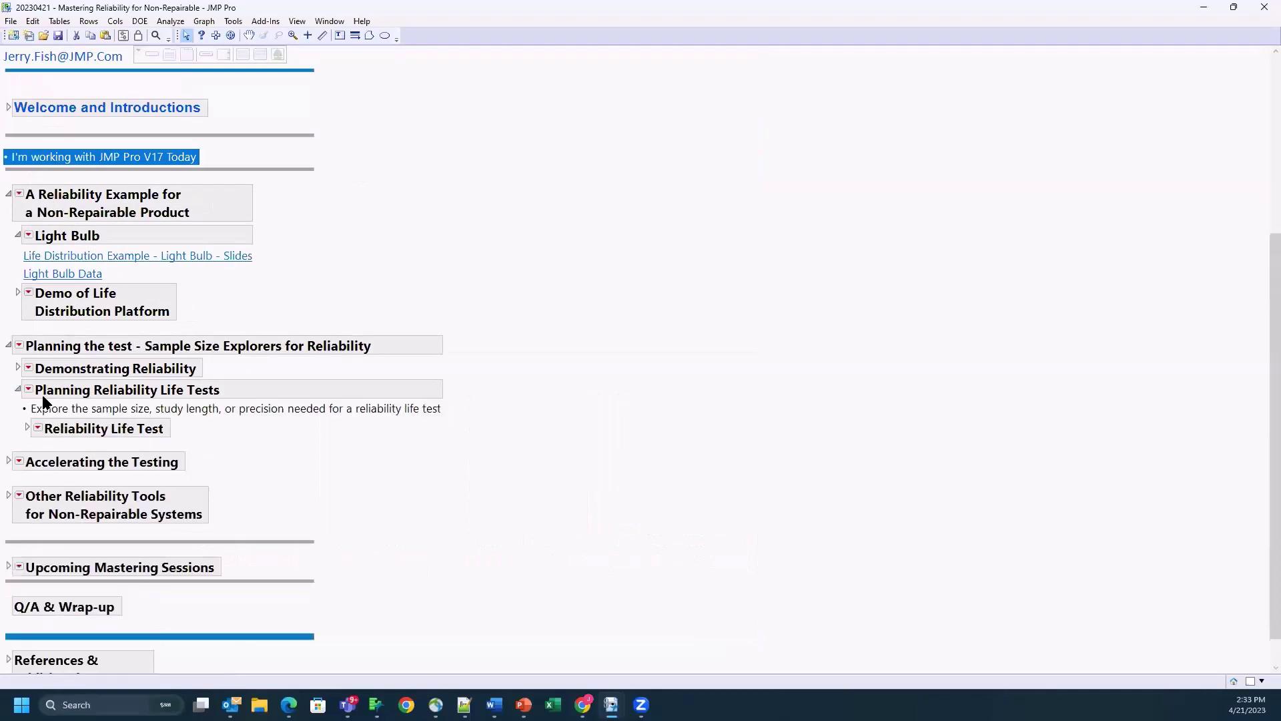
{"action": "left_click", "coordinate": [27, 429]}
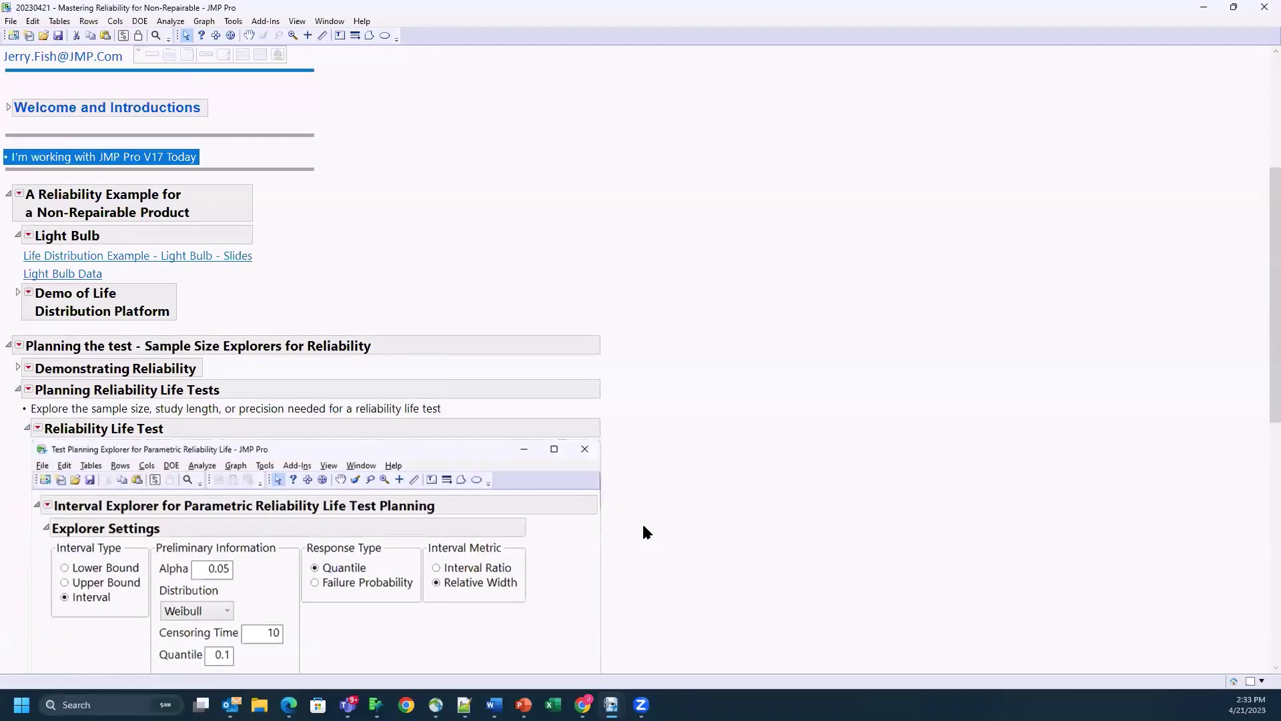
{"action": "scroll", "coordinate": [640, 524], "scroll_direction": "down", "scroll_amount": 4}
{"action": "scroll", "coordinate": [637, 532], "scroll_direction": "down", "scroll_amount": 3}
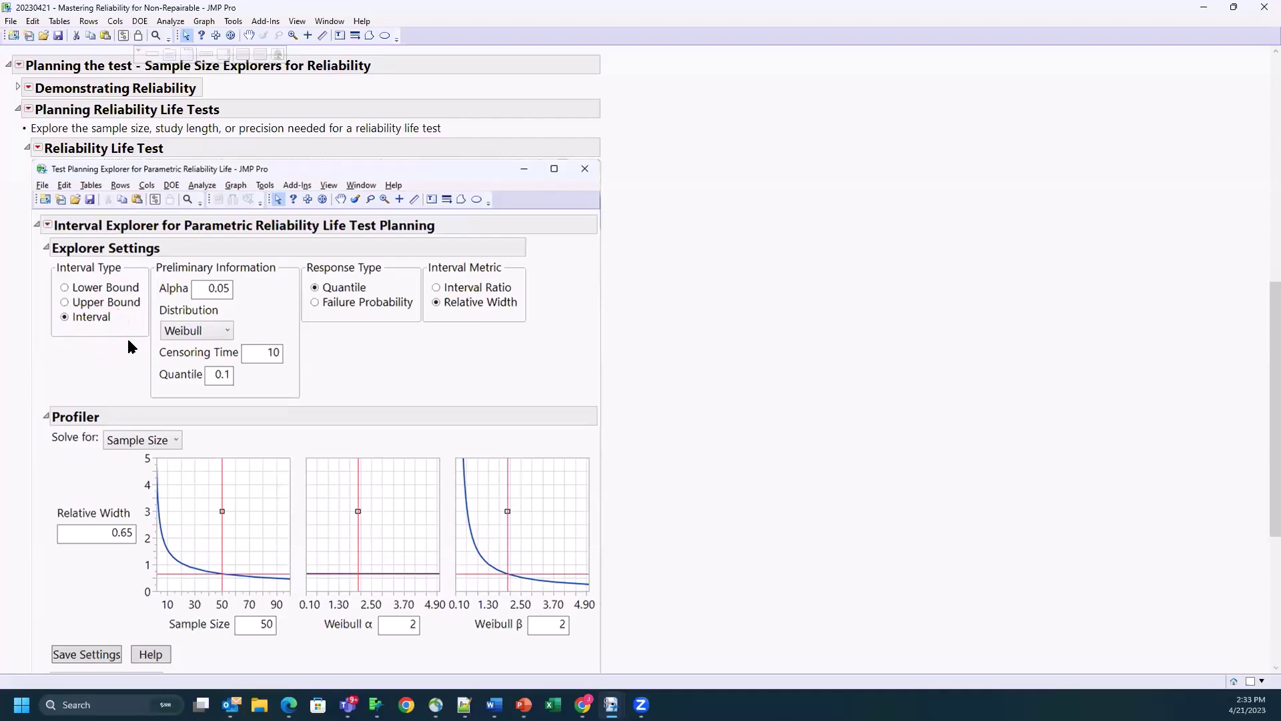
Locate the Reliability Life Testing command among the reliability Sample Size Explorers without launching it
{"action": "left_click", "coordinate": [139, 21]}
{"action": "mouse_move", "coordinate": [173, 164]}
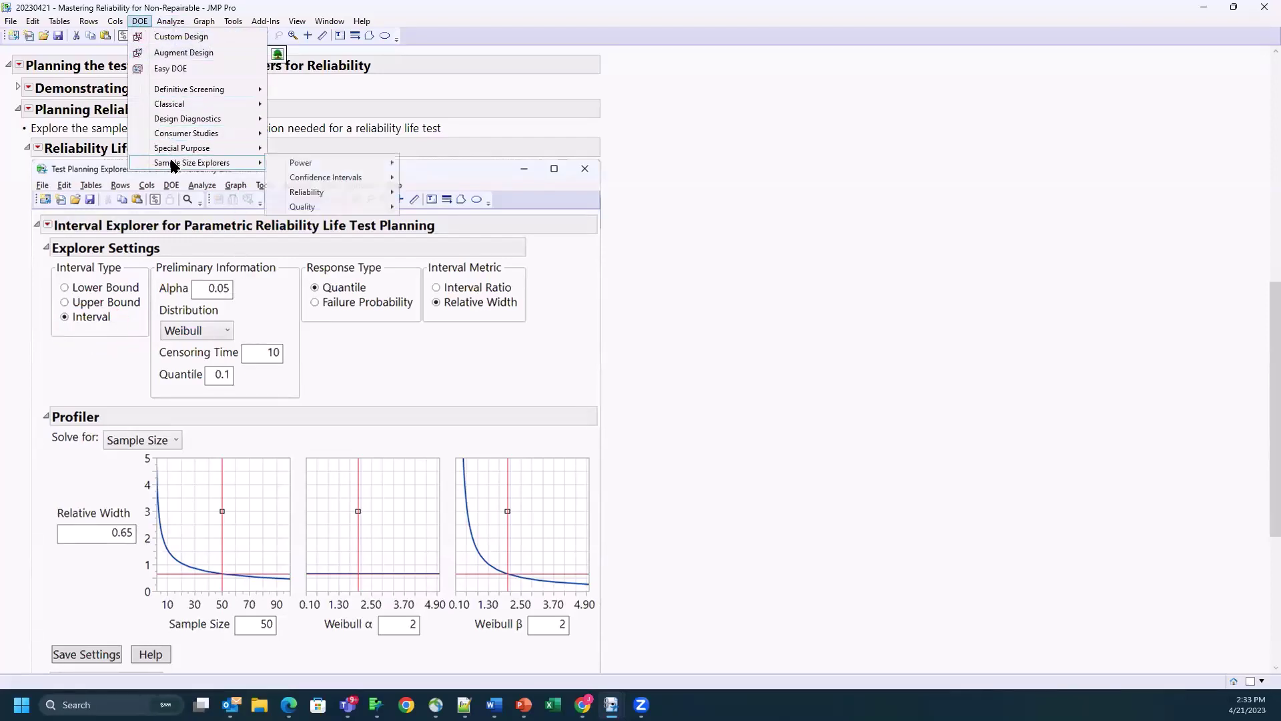
{"action": "mouse_move", "coordinate": [310, 196]}
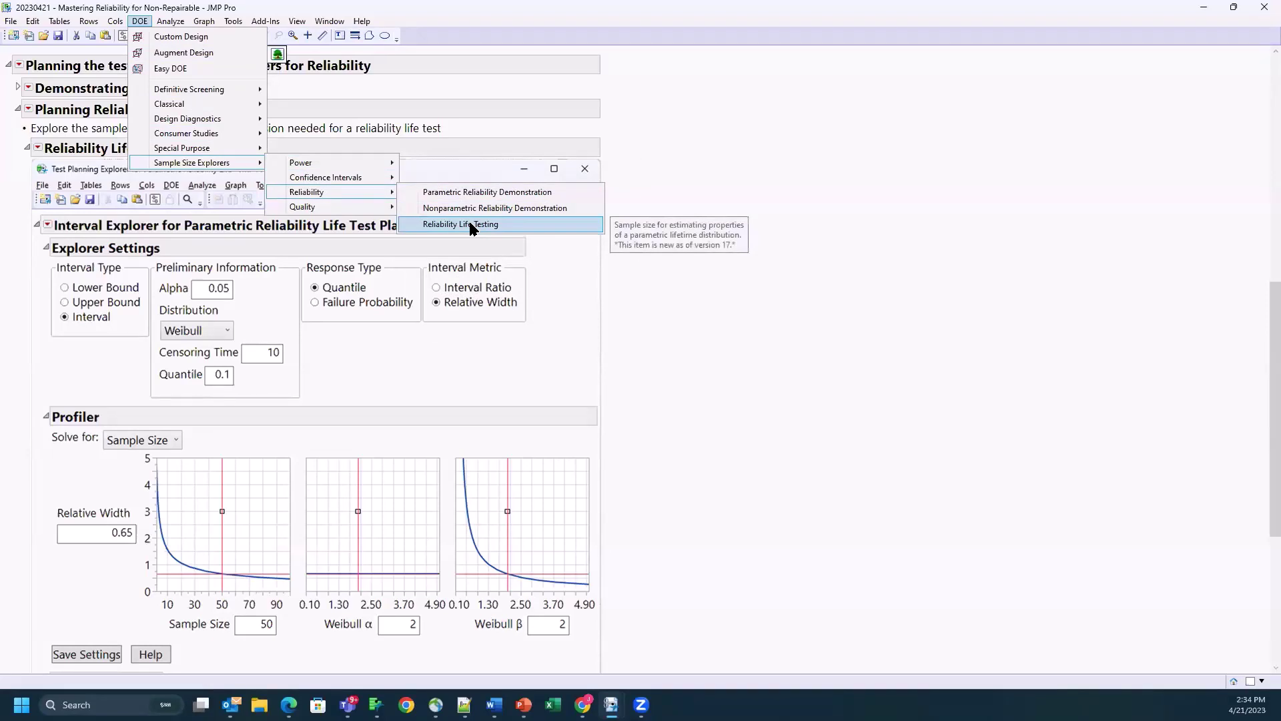
{"action": "left_click", "coordinate": [714, 315]}
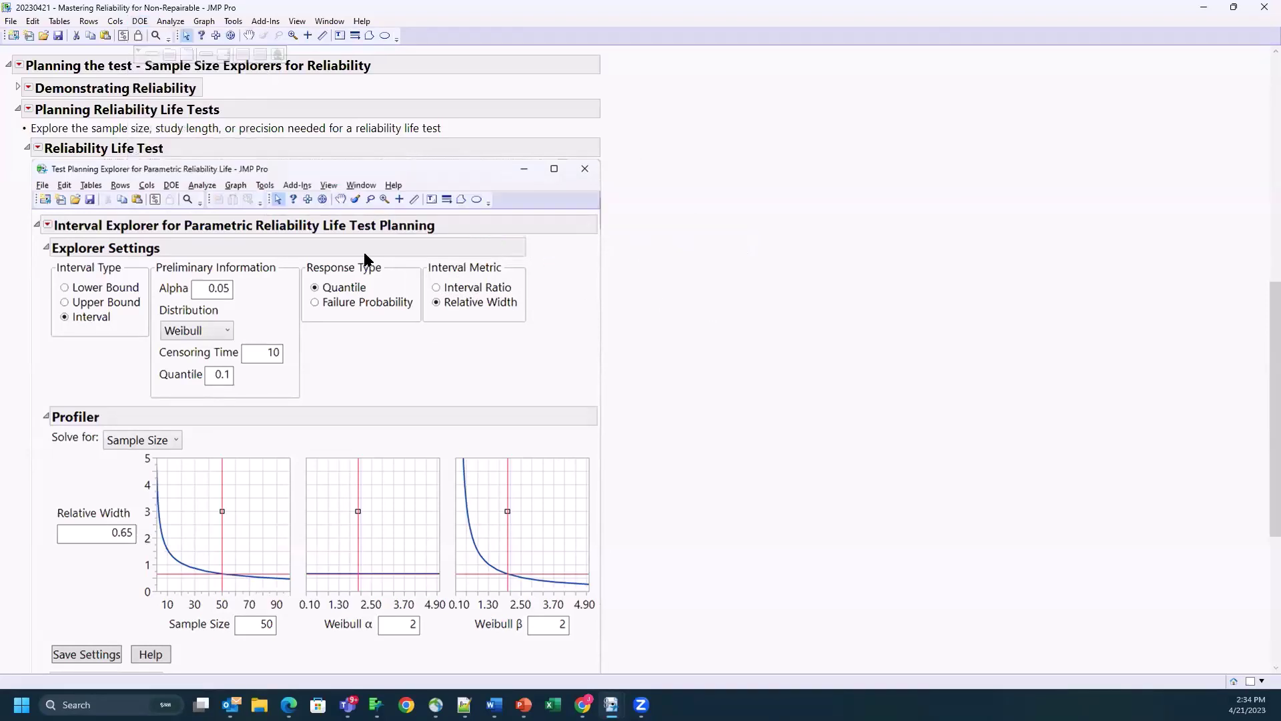
Collapse the test planning sections in the journal and open the Devalt -- Fit Life by X data table from Accelerating the Testing
{"action": "left_click", "coordinate": [18, 109]}
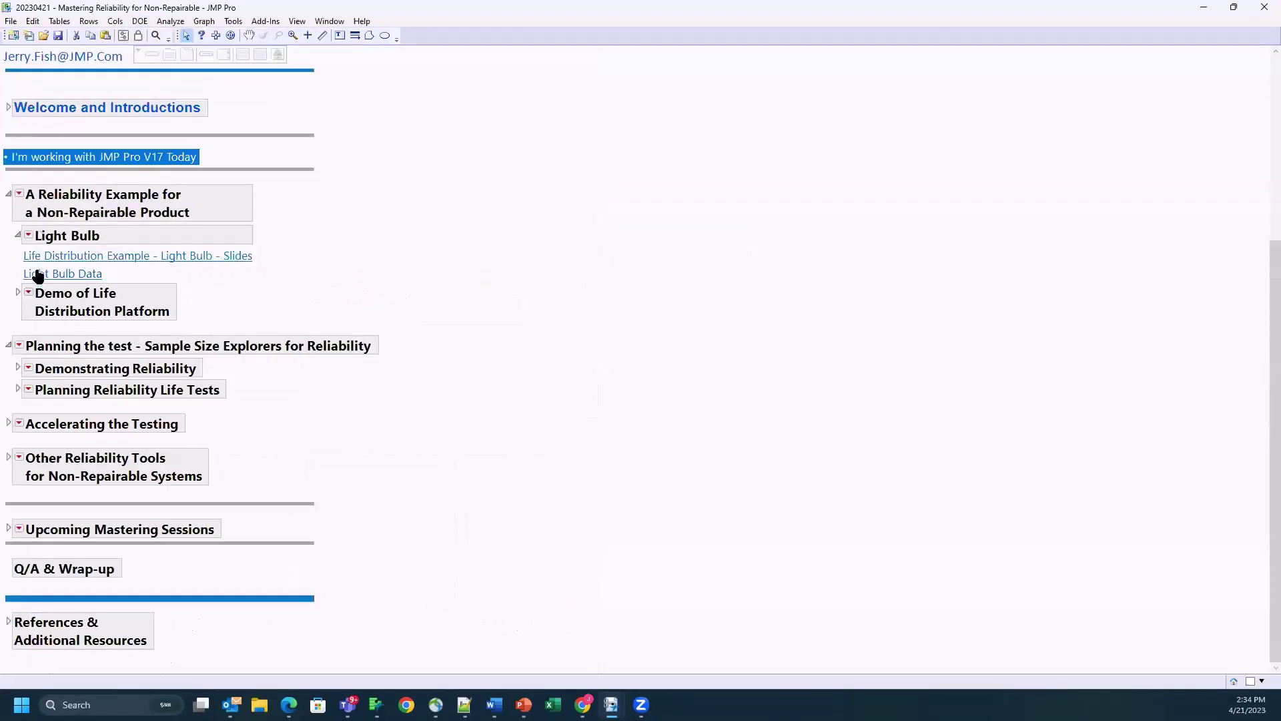
{"action": "left_click", "coordinate": [9, 347]}
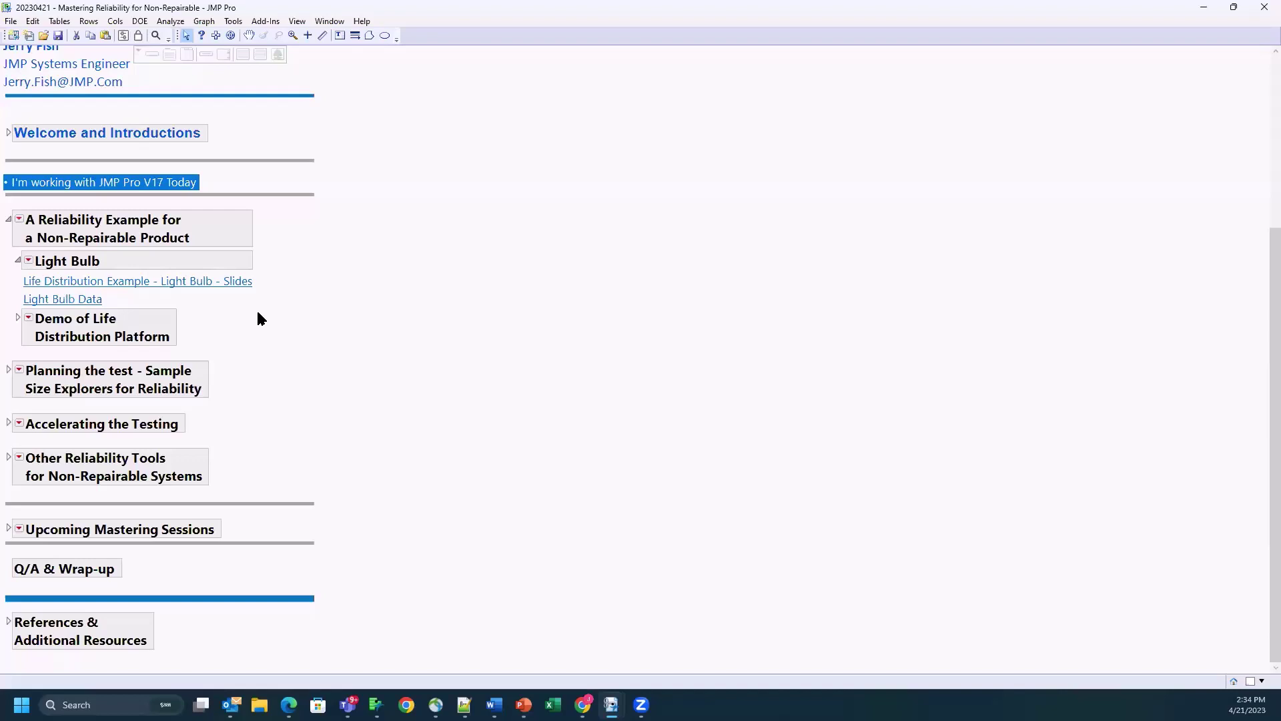
{"action": "mouse_move", "coordinate": [241, 420]}
{"action": "left_mouse_down"}
{"action": "mouse_move", "coordinate": [160, 401]}
{"action": "mouse_move", "coordinate": [43, 402]}
{"action": "mouse_move", "coordinate": [44, 442]}
{"action": "mouse_move", "coordinate": [346, 394]}
{"action": "left_mouse_up"}
{"action": "left_click", "coordinate": [8, 424]}
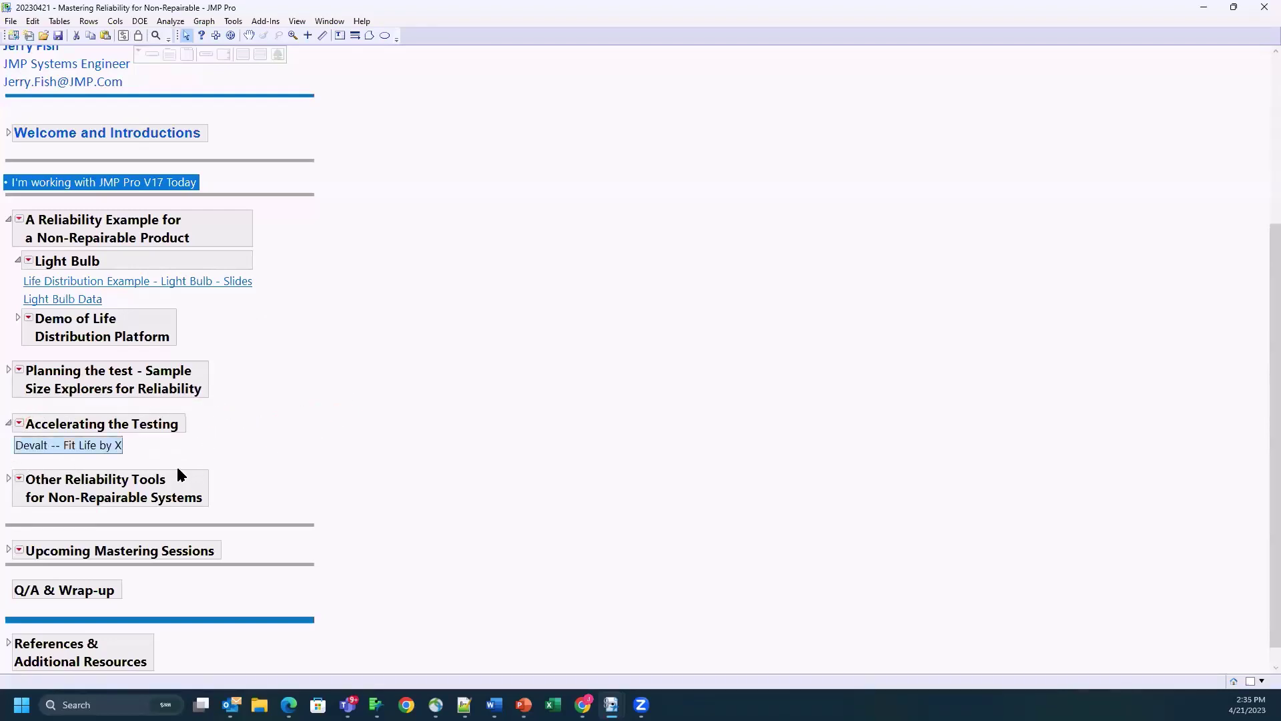
{"action": "left_click", "coordinate": [110, 452]}
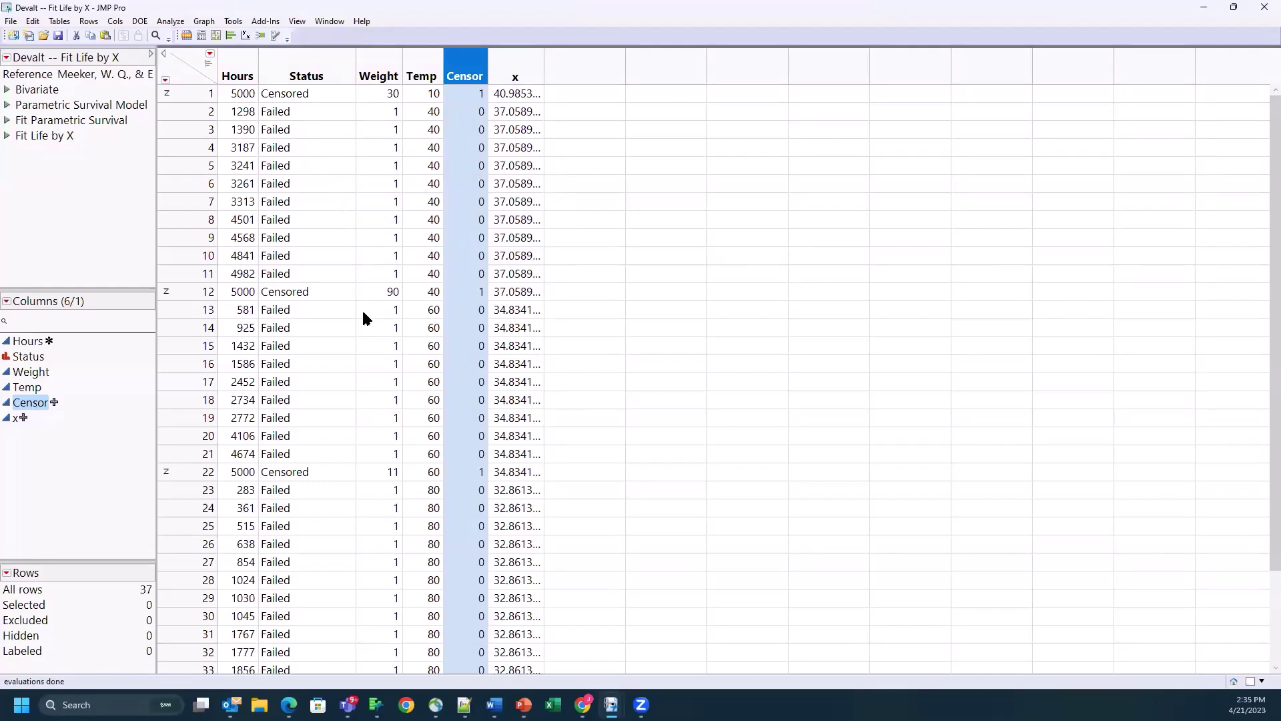
Examine the Hours, Status and Weight entries in the first three rows to see how censored and failed units are recorded
{"action": "left_click", "coordinate": [241, 74]}
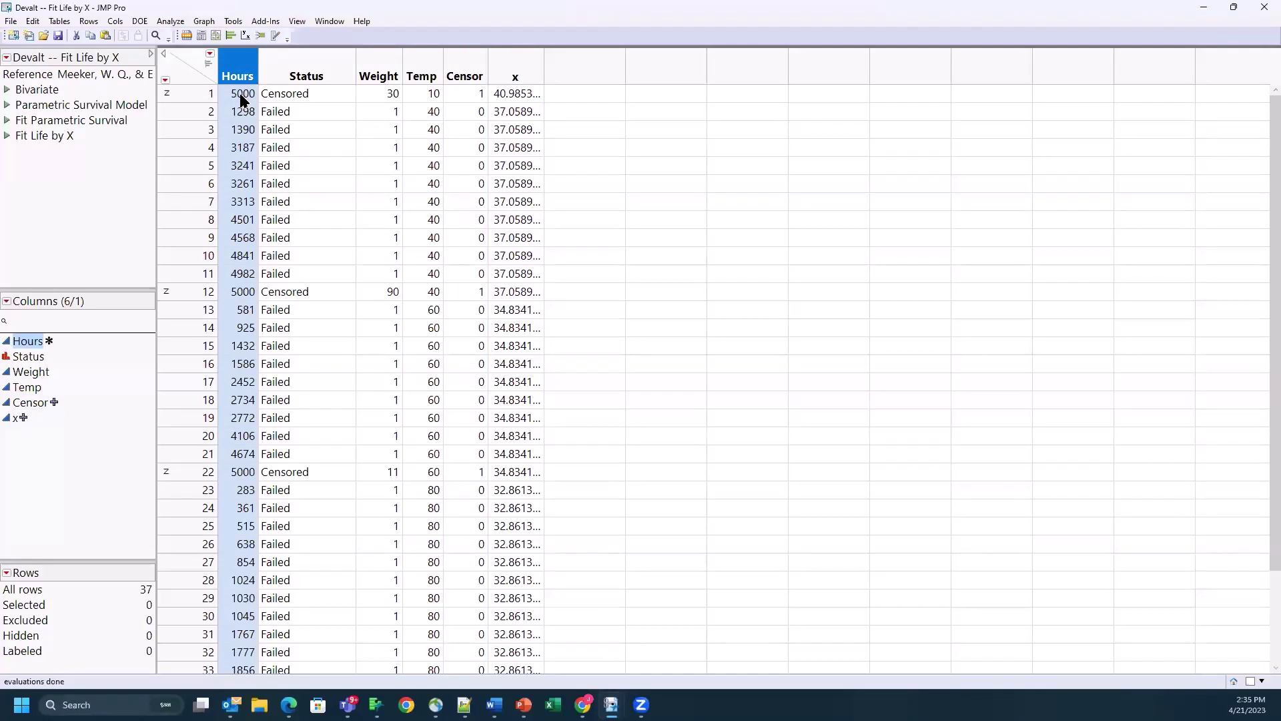
{"action": "left_click", "coordinate": [239, 94]}
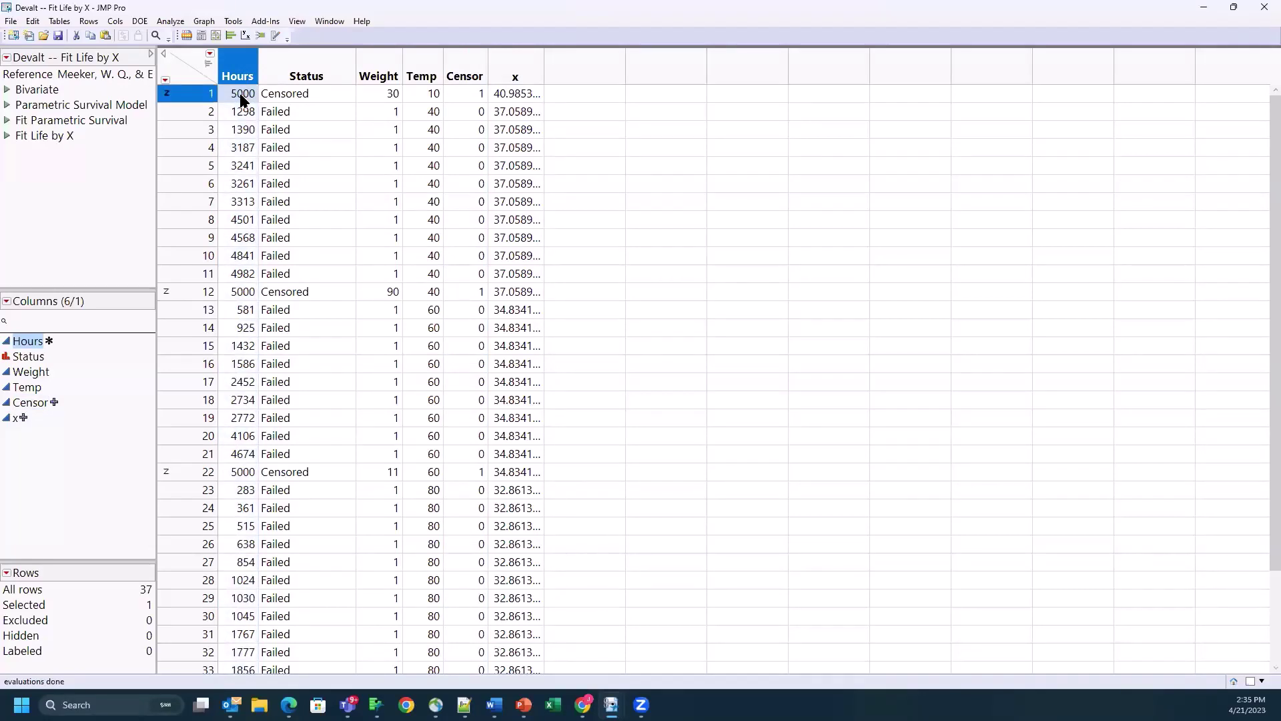
{"action": "left_click", "coordinate": [294, 96]}
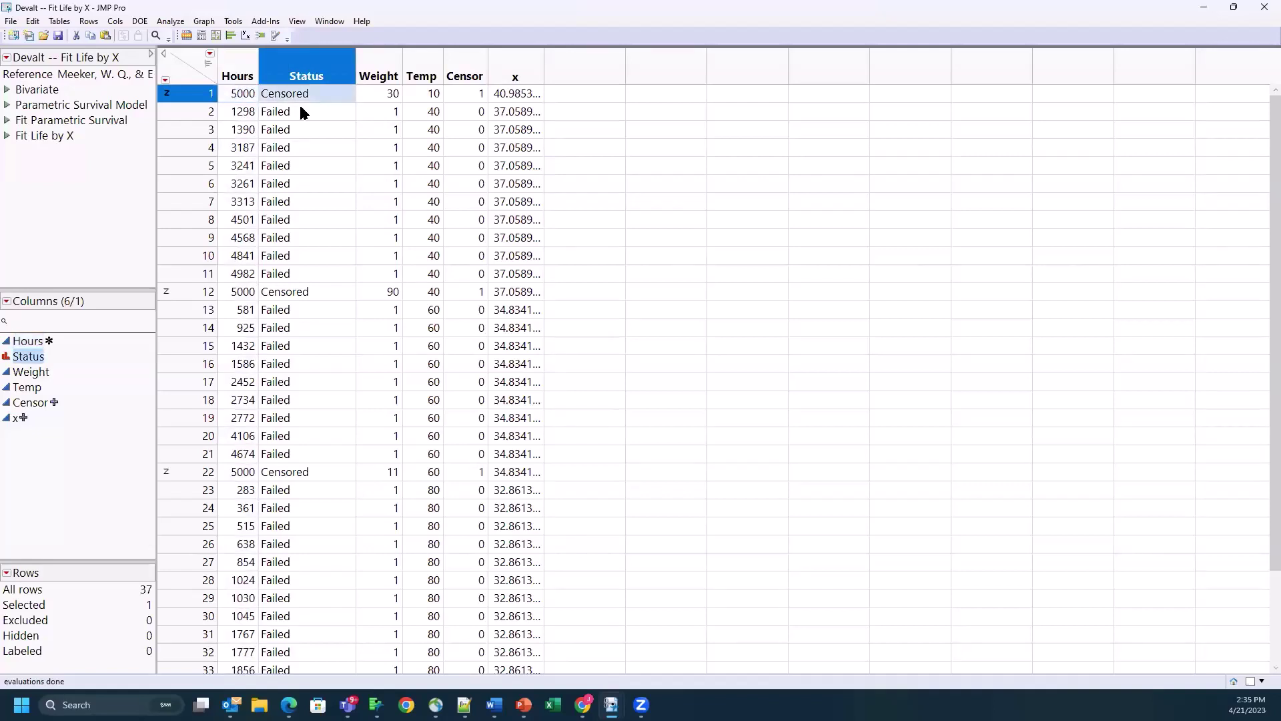
{"action": "left_click", "coordinate": [385, 96]}
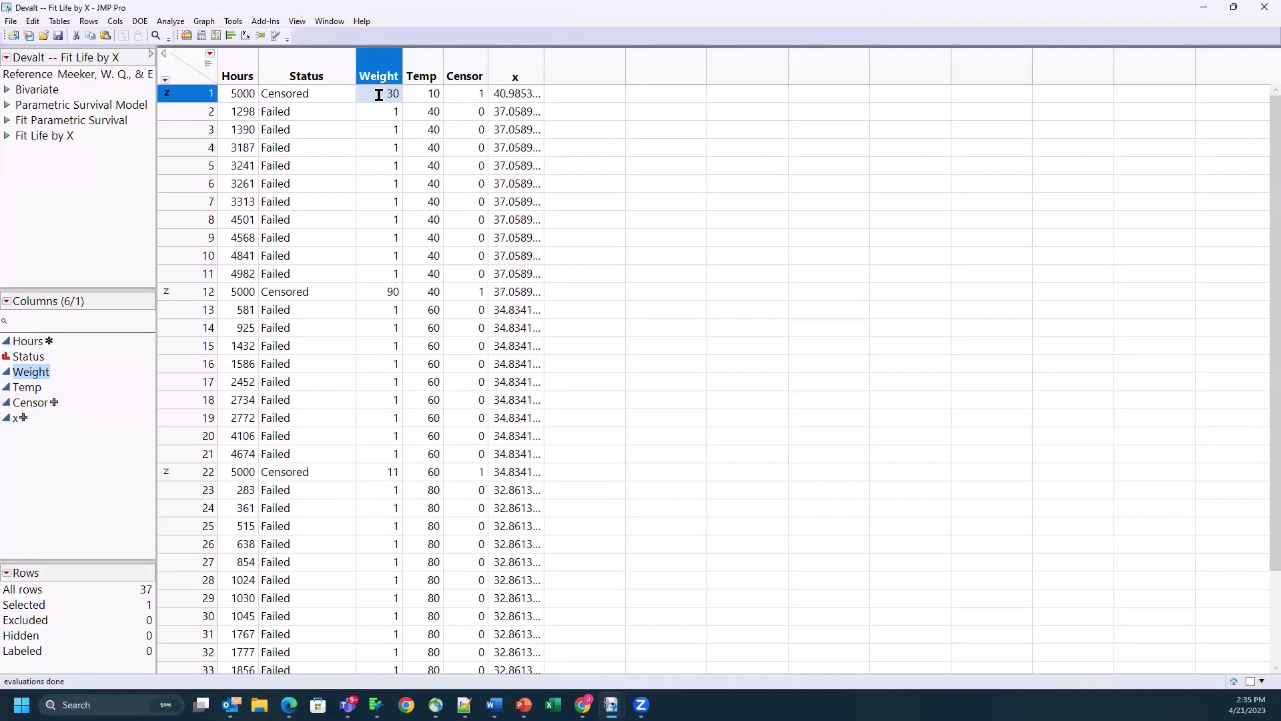
{"action": "left_click", "coordinate": [243, 114]}
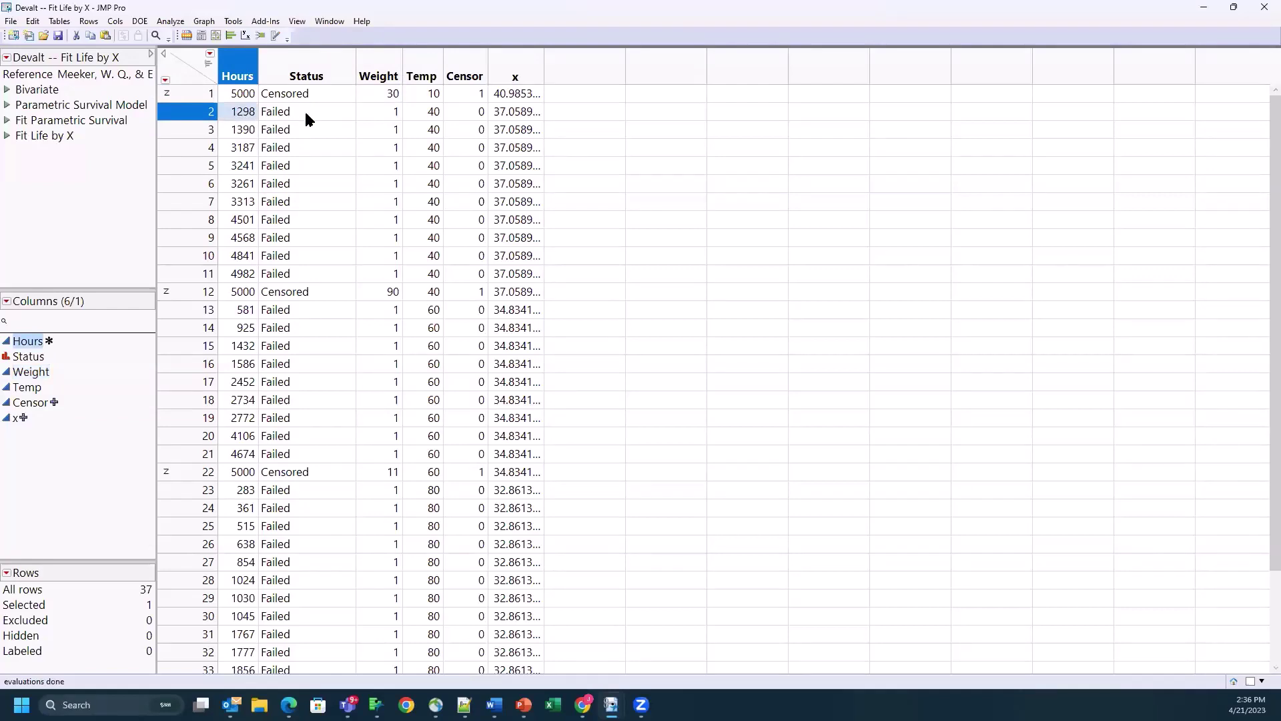
{"action": "left_click", "coordinate": [295, 114]}
{"action": "left_click", "coordinate": [250, 130]}
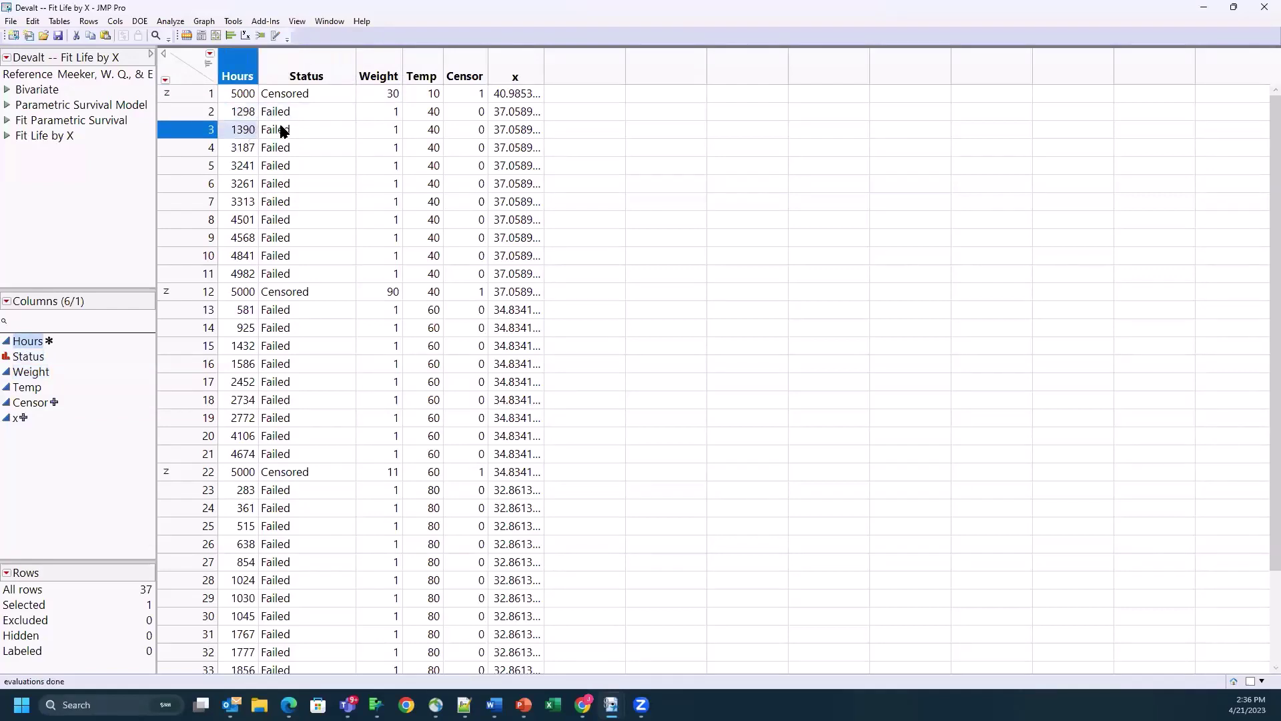
{"action": "left_click", "coordinate": [281, 128]}
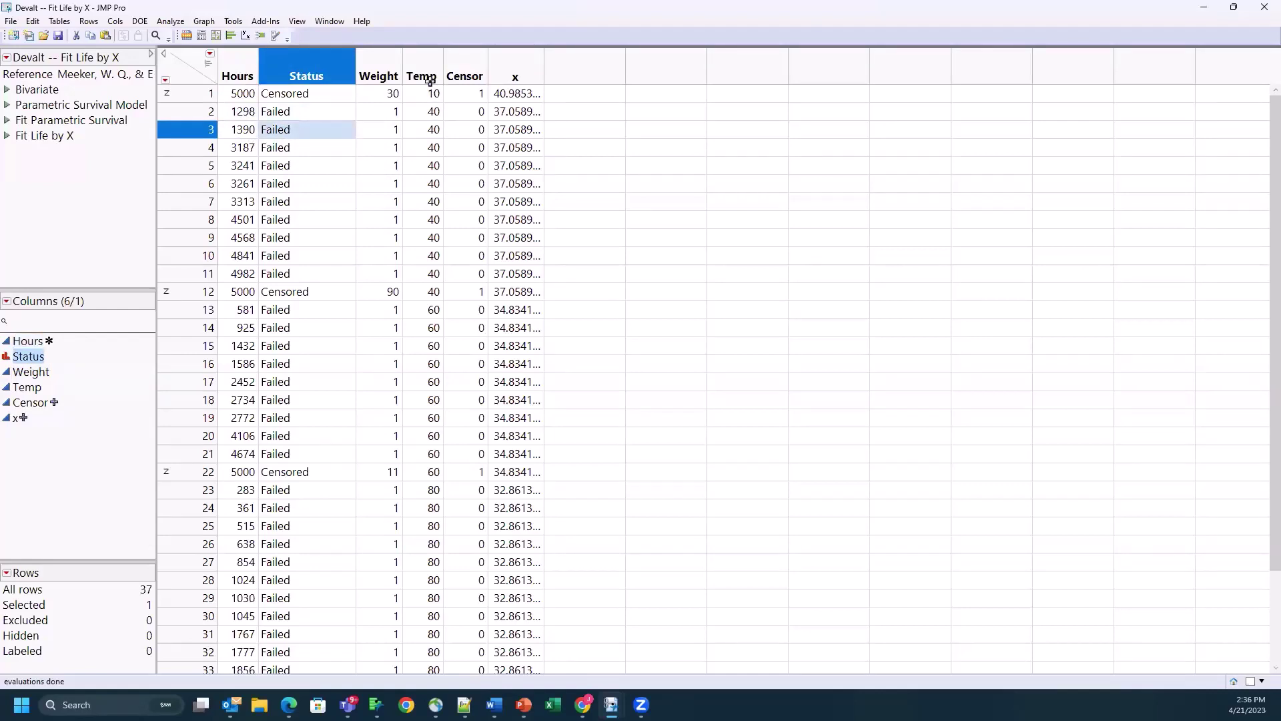
Examine the row groups tested at Temp 10, 40, 60 and 80, and the Weight entries of the 80-degree group
{"action": "left_click", "coordinate": [439, 129]}
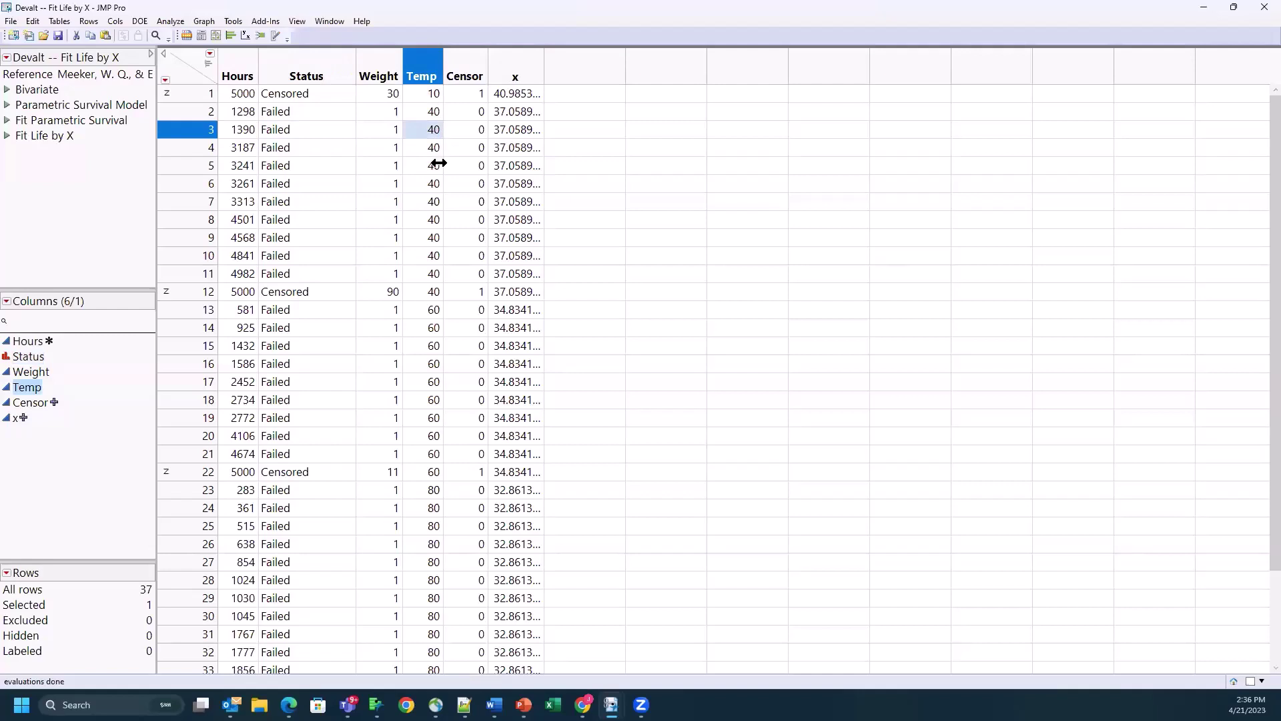
{"action": "left_click", "coordinate": [425, 95]}
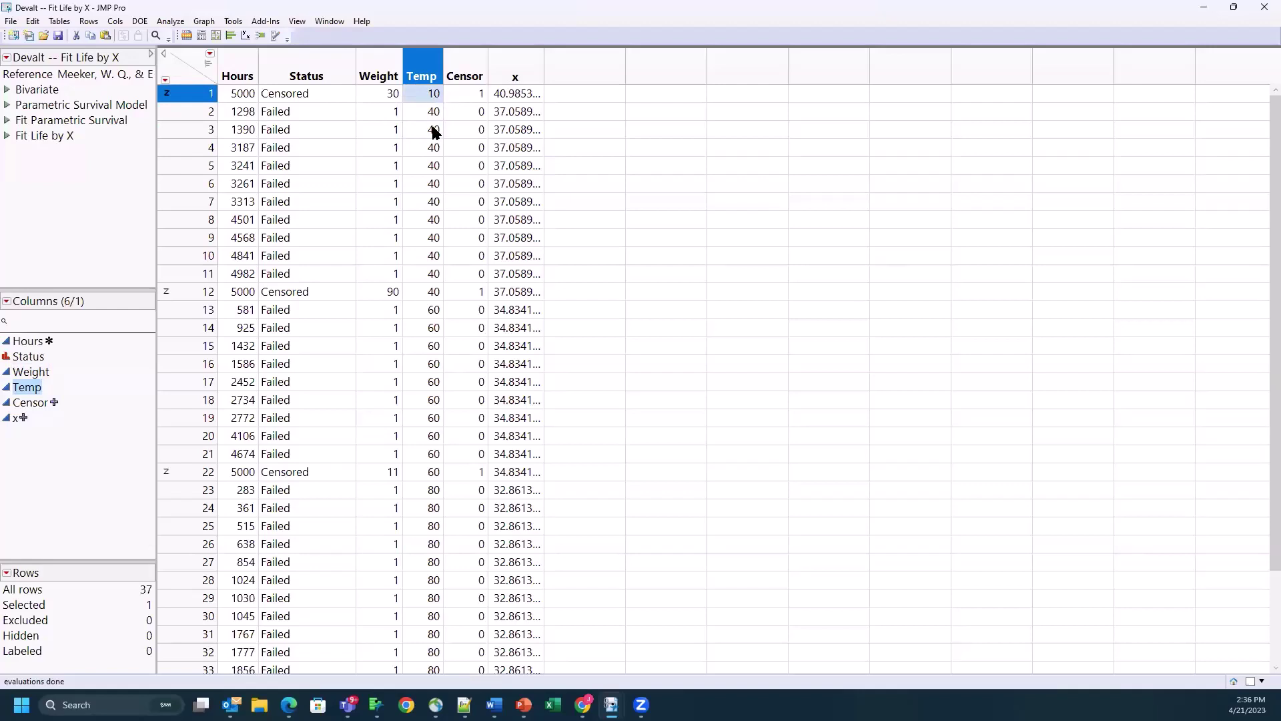
{"action": "left_click_drag", "start_coordinate": [192, 111], "coordinate": [193, 292]}
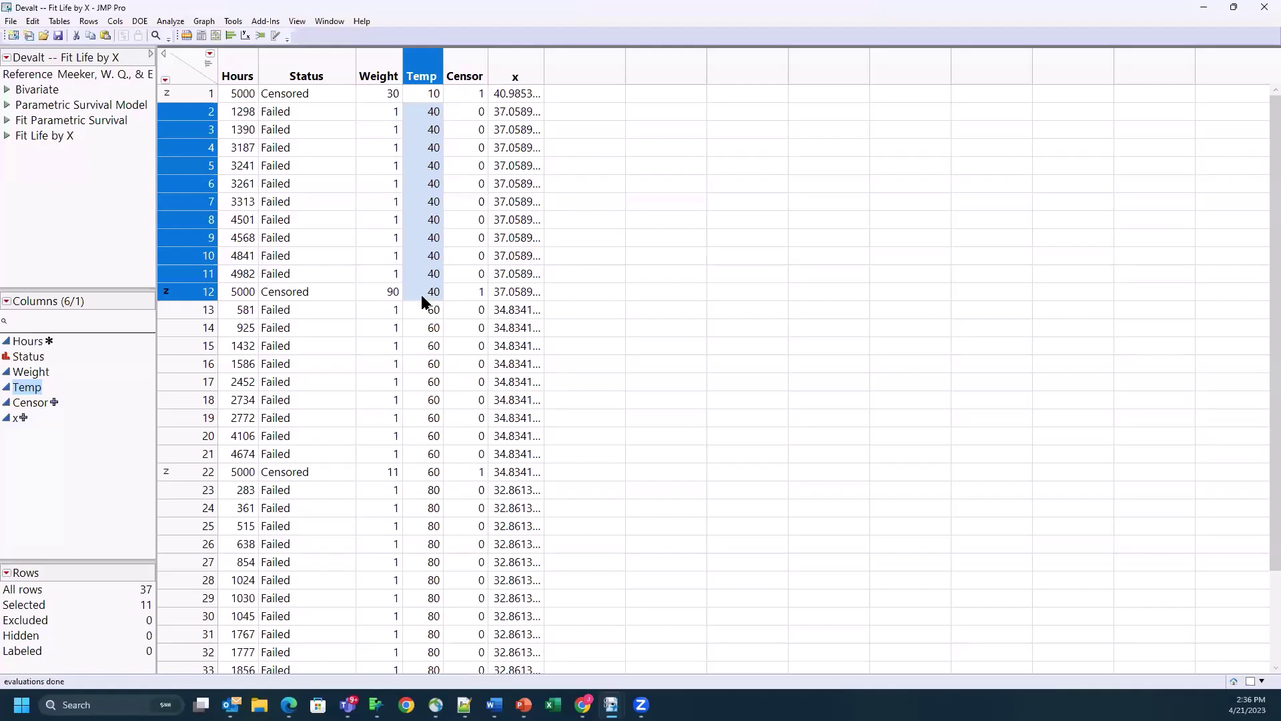
{"action": "left_click", "coordinate": [429, 312]}
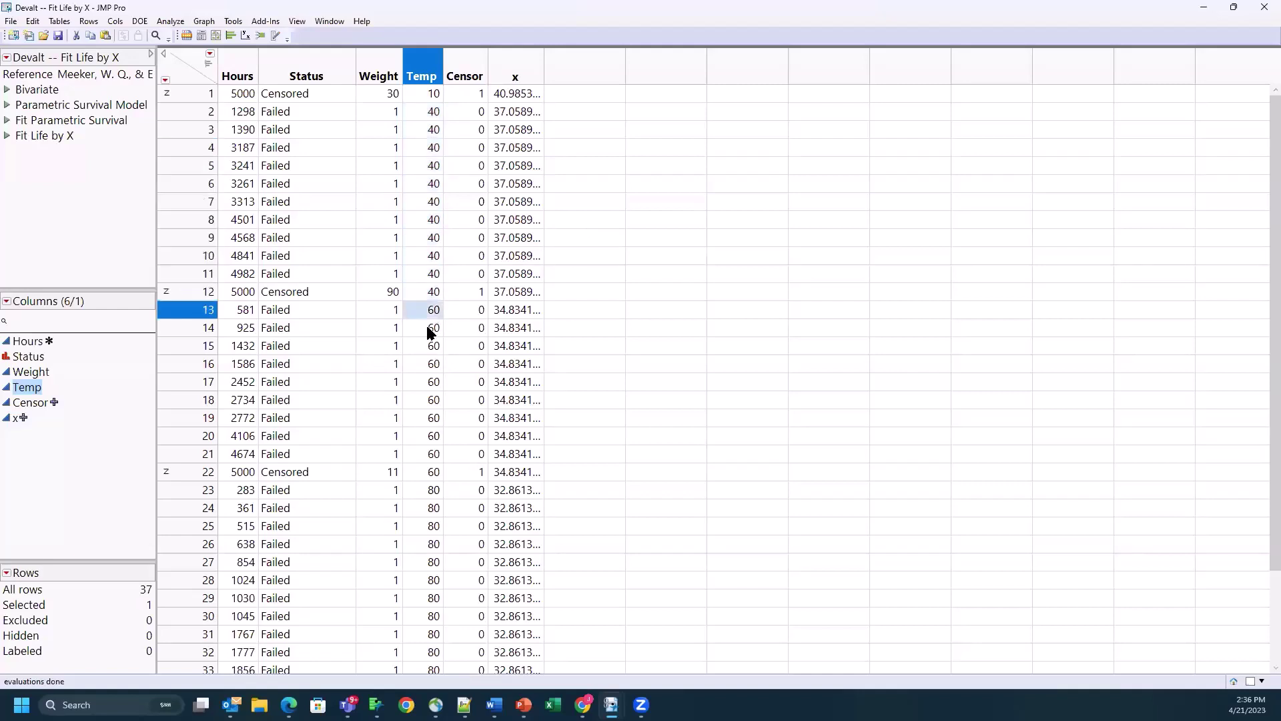
{"action": "left_click_drag", "start_coordinate": [430, 332], "coordinate": [433, 475]}
{"action": "scroll", "coordinate": [543, 432], "scroll_direction": "down", "scroll_amount": 2}
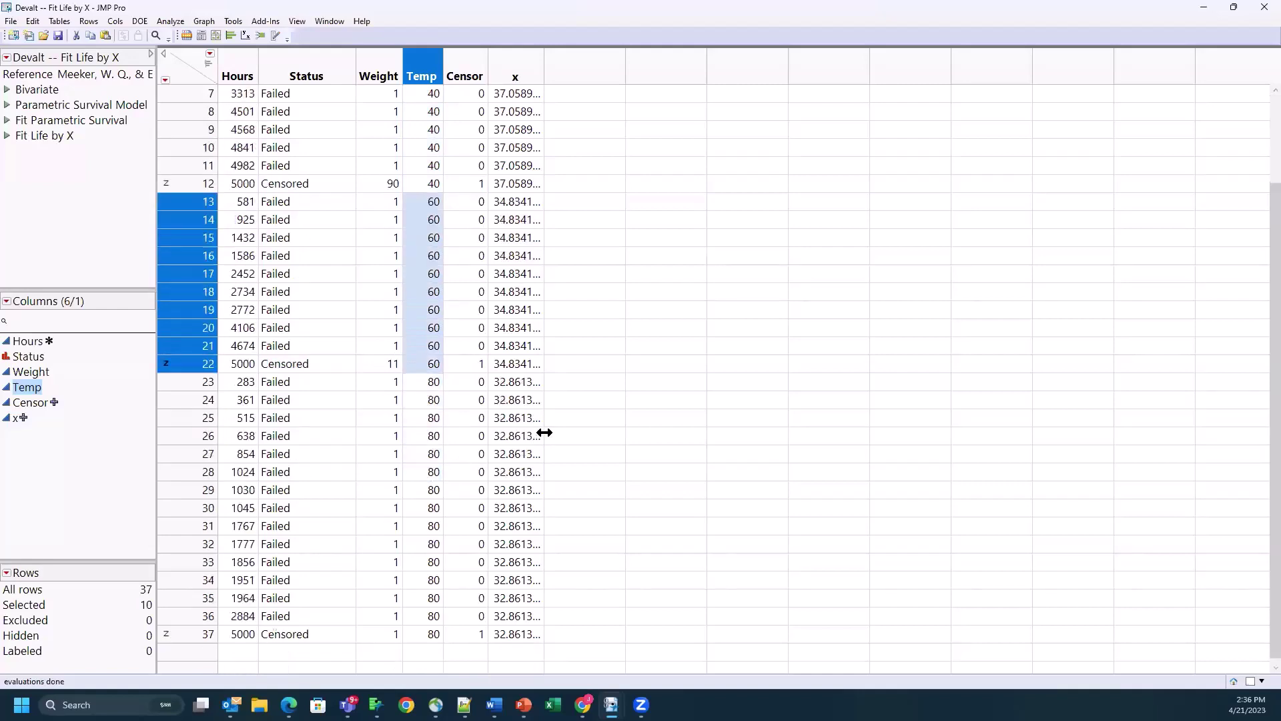
{"action": "left_click_drag", "start_coordinate": [419, 382], "coordinate": [426, 635]}
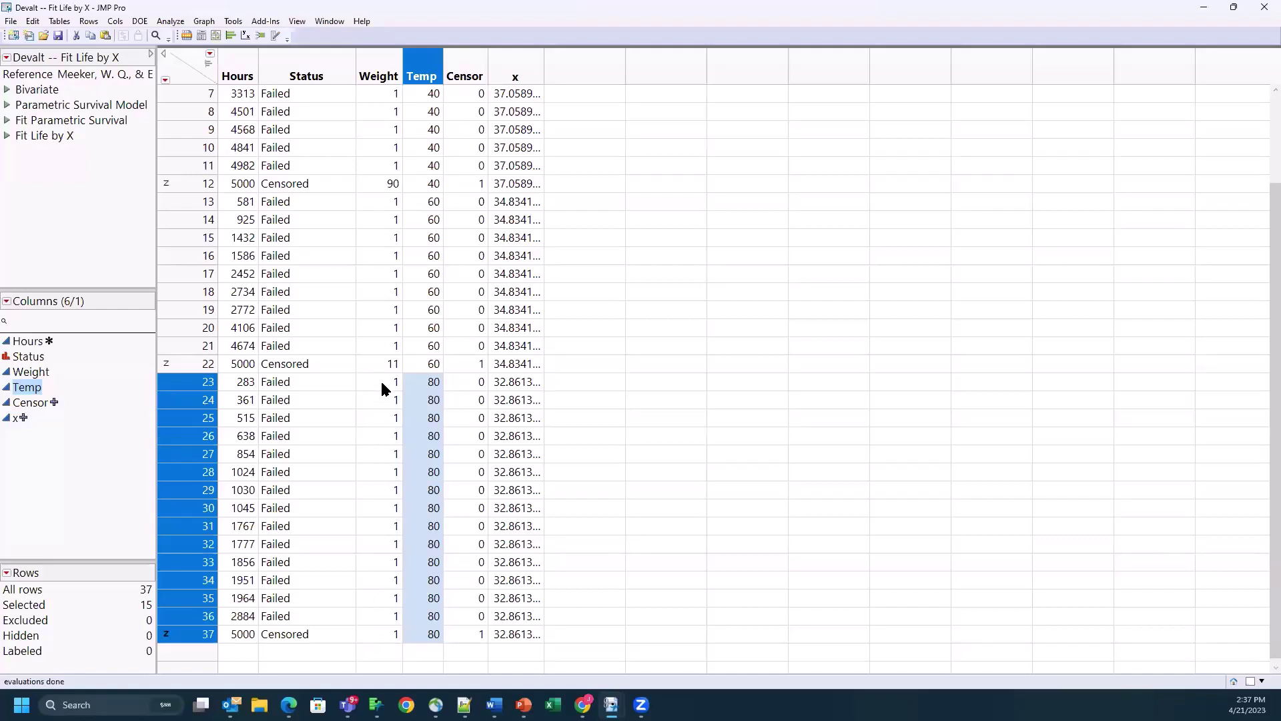
{"action": "left_click_drag", "start_coordinate": [382, 384], "coordinate": [372, 622]}
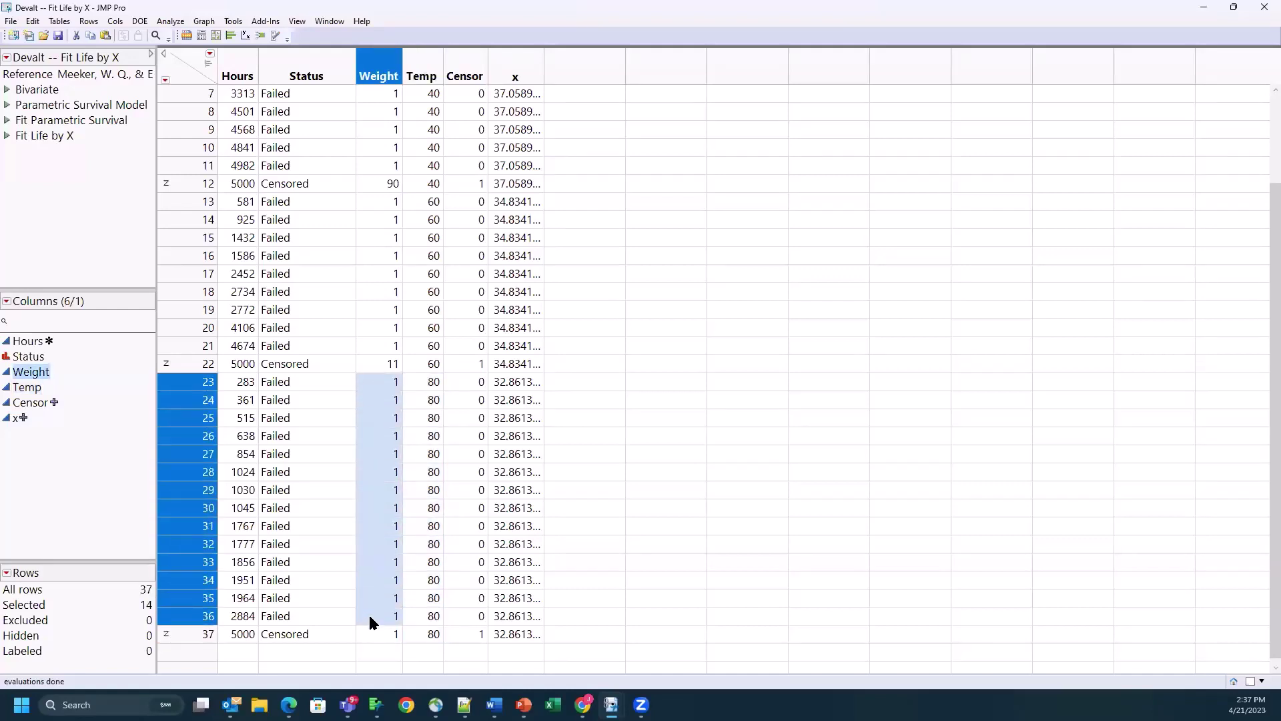
{"action": "scroll", "coordinate": [495, 529], "scroll_direction": "up", "scroll_amount": 1}
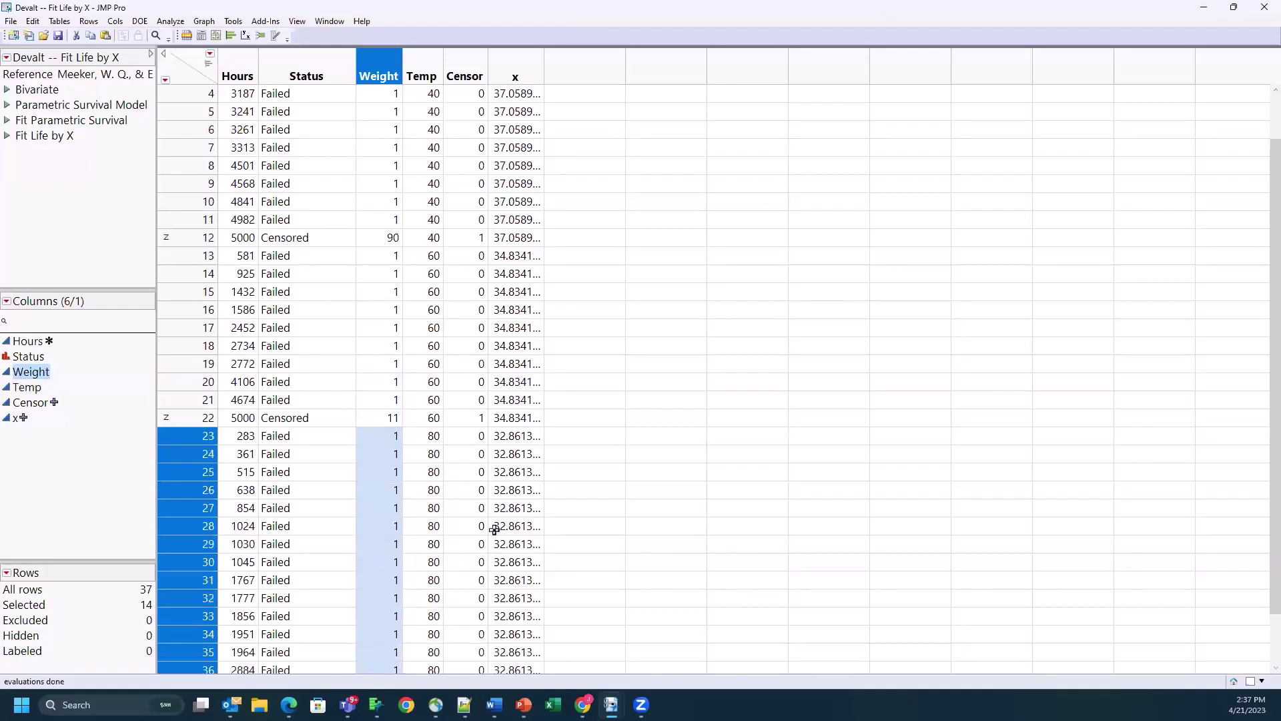
{"action": "scroll", "coordinate": [494, 530], "scroll_direction": "up", "scroll_amount": 1}
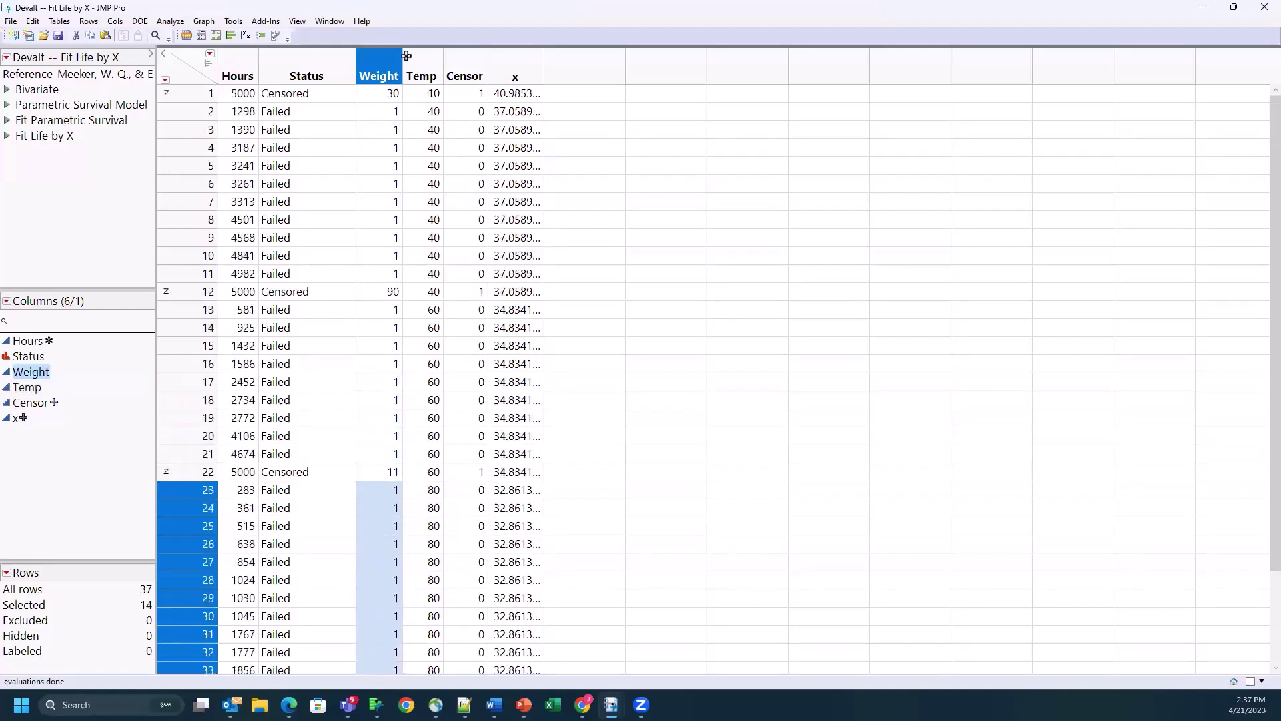
Start a Fit Life by X analysis with Hours as Y, Time to Event and Status as the Censor column
{"action": "left_click", "coordinate": [170, 21]}
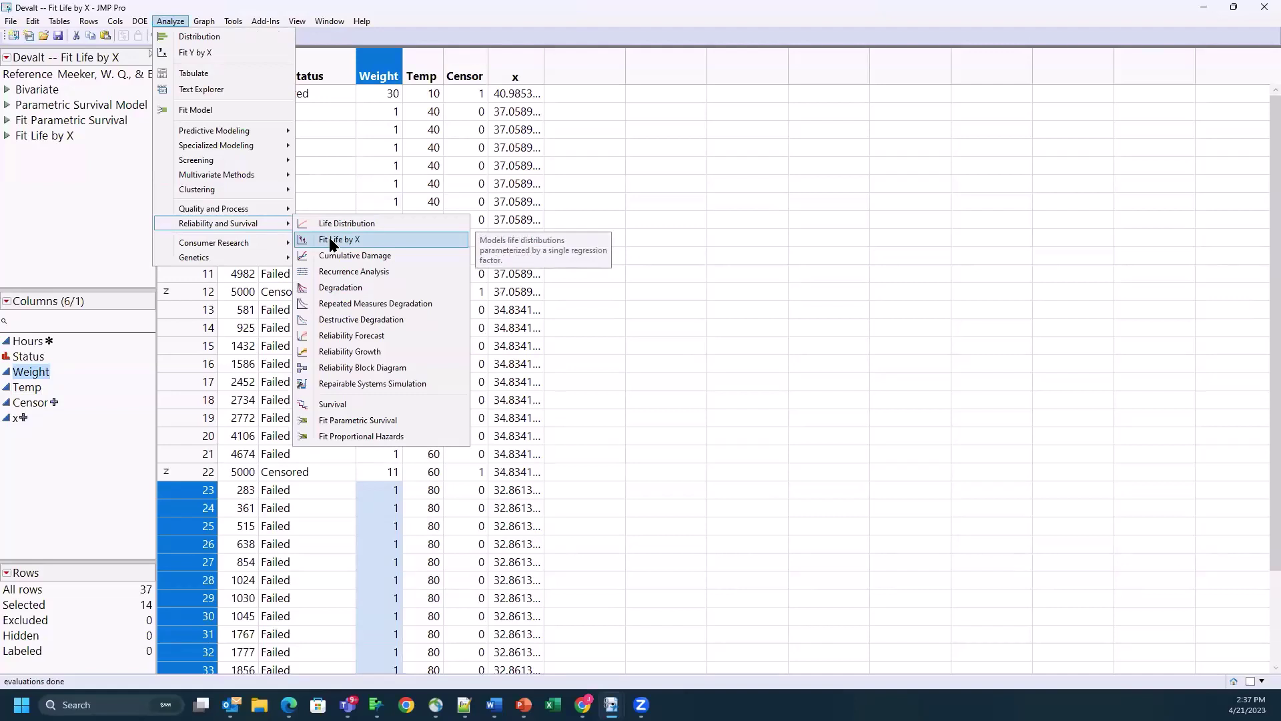
{"action": "left_click", "coordinate": [330, 238]}
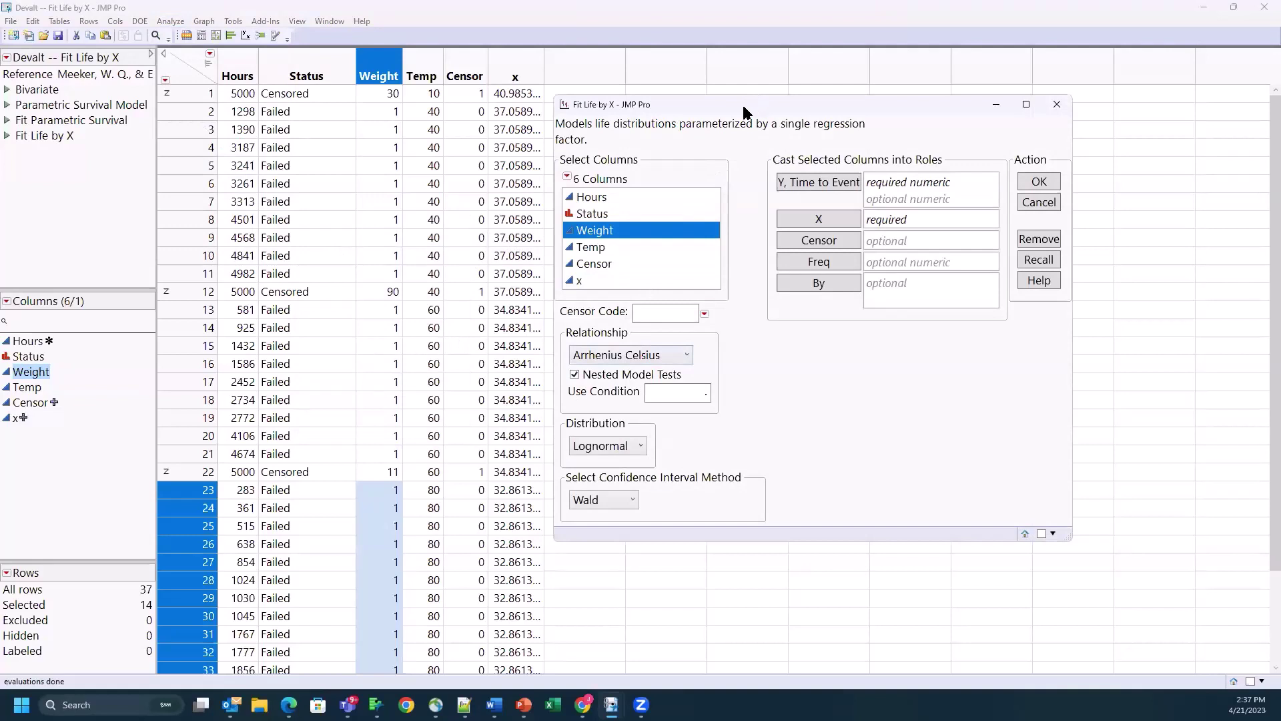
{"action": "left_click_drag", "start_coordinate": [742, 105], "coordinate": [584, 118]}
{"action": "left_click", "coordinate": [460, 211]}
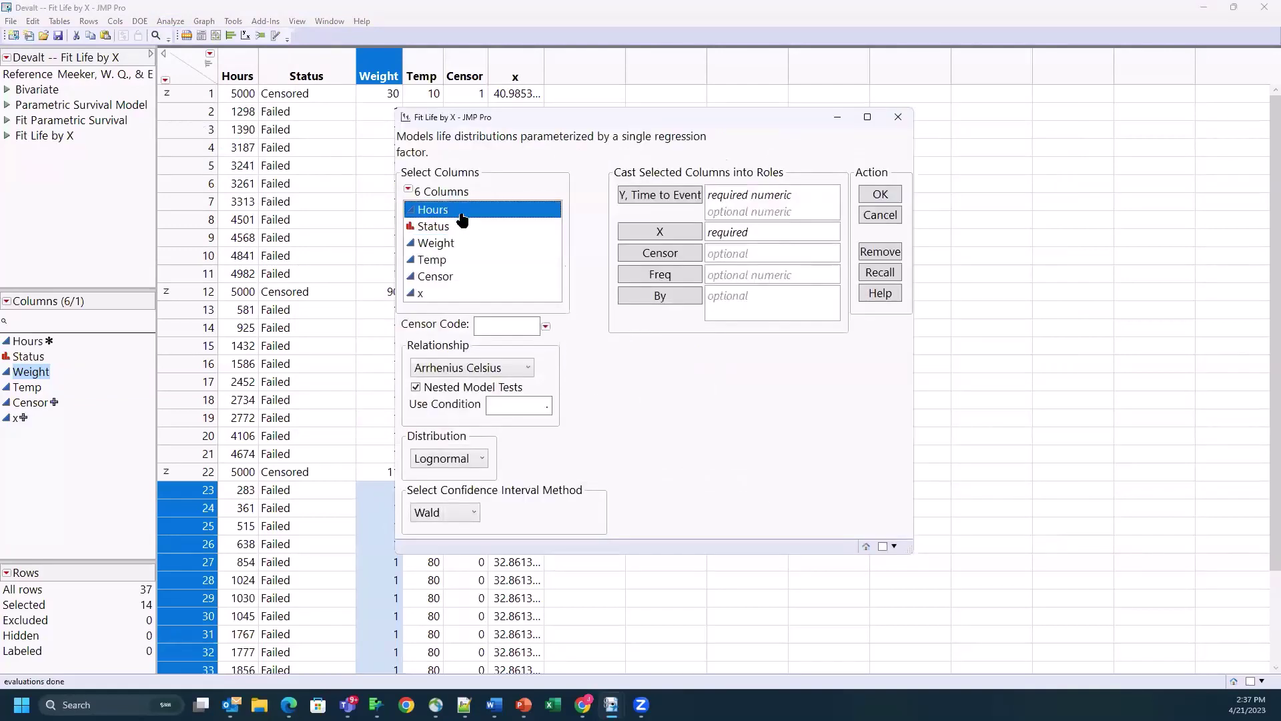
{"action": "left_click", "coordinate": [658, 199]}
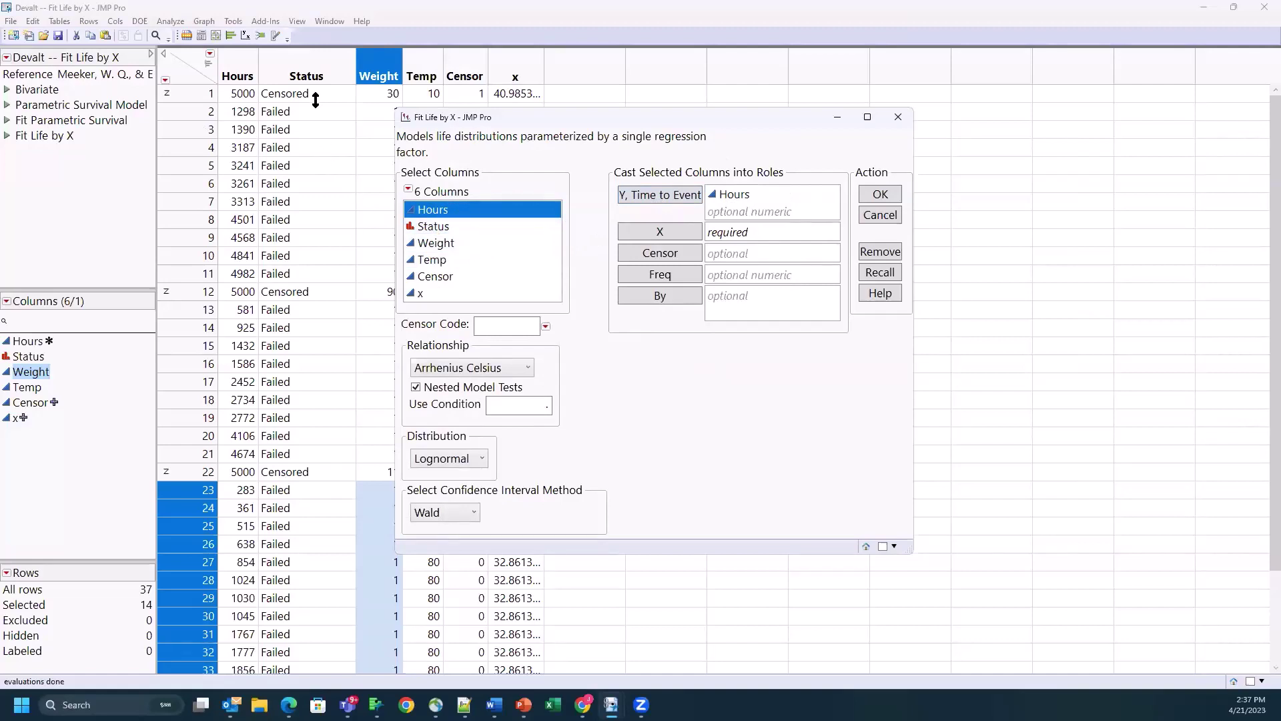
{"action": "left_click", "coordinate": [488, 229]}
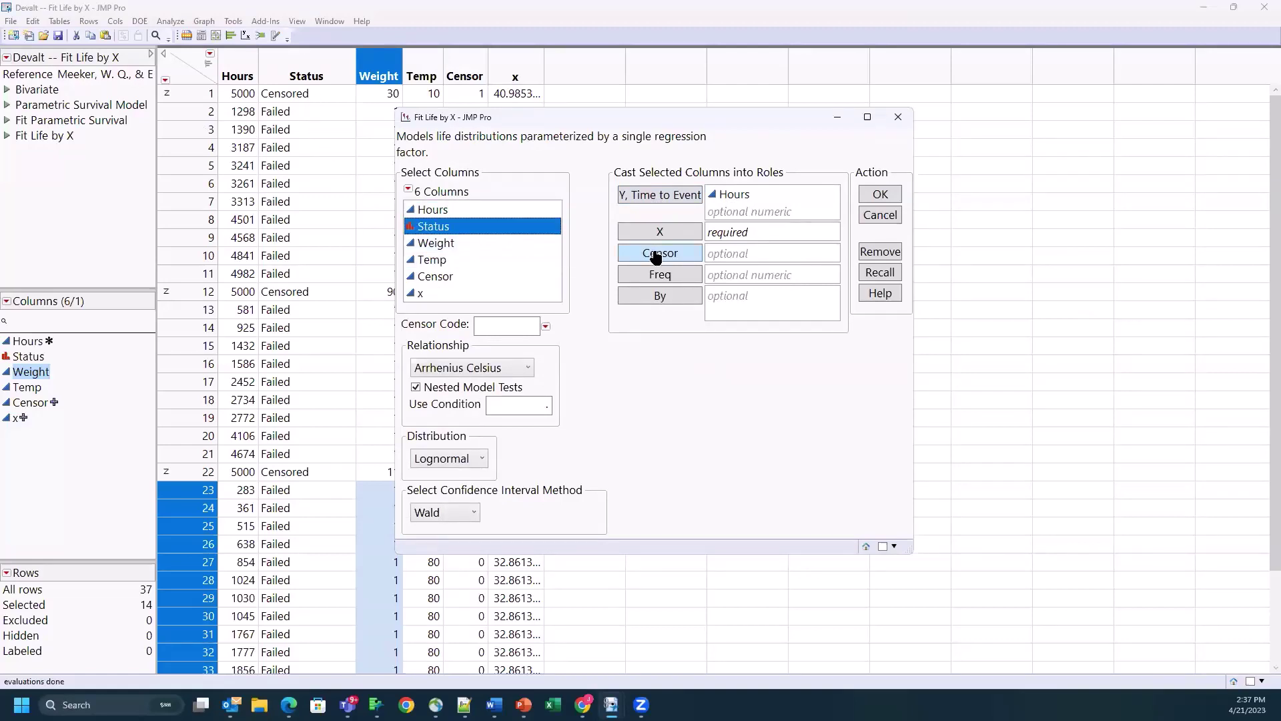
{"action": "left_click", "coordinate": [656, 254]}
Assign Weight as the Freq column and Temp as the X factor for the life model
{"action": "left_click", "coordinate": [448, 245]}
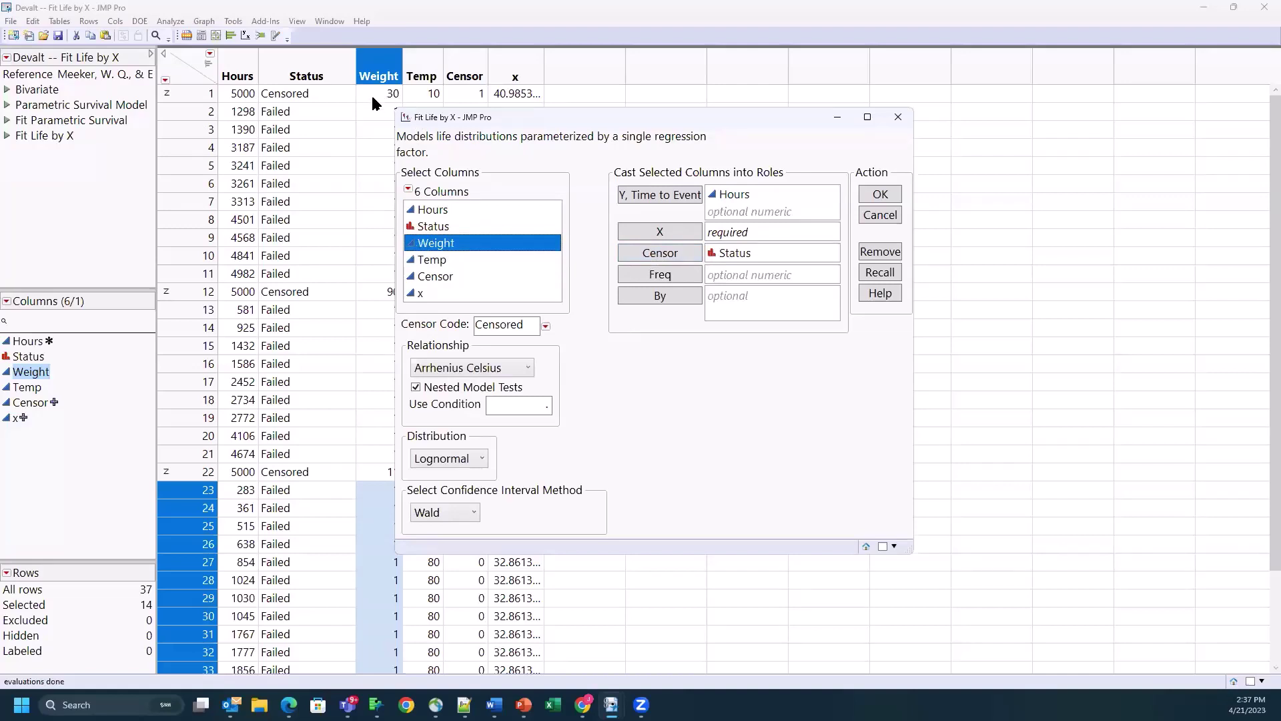
{"action": "left_click", "coordinate": [666, 278]}
{"action": "left_click", "coordinate": [444, 262]}
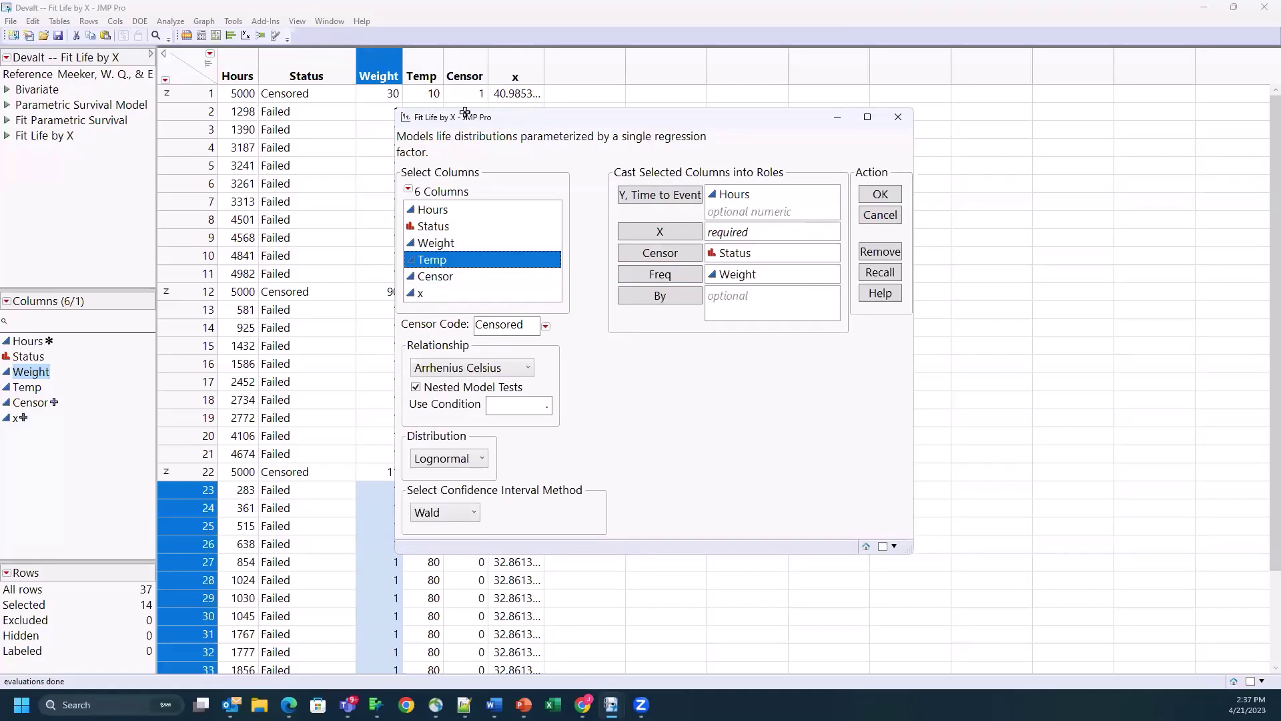
{"action": "left_click_drag", "start_coordinate": [465, 112], "coordinate": [559, 105]}
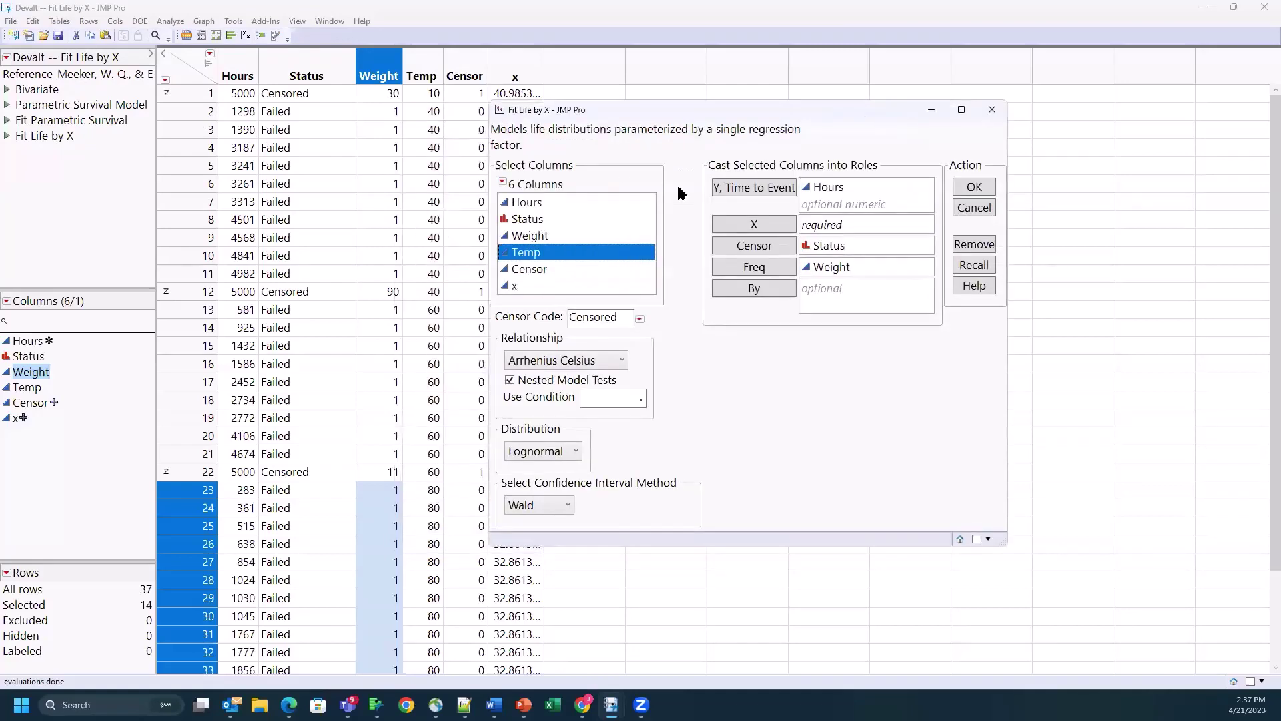
{"action": "left_click", "coordinate": [788, 225]}
Review the available relationships, keep Arrhenius Celsius with the Lognormal distribution, and run the Fit Life by X analysis
{"action": "mouse_move", "coordinate": [676, 383]}
{"action": "left_mouse_down"}
{"action": "mouse_move", "coordinate": [606, 330]}
{"action": "mouse_move", "coordinate": [532, 332]}
{"action": "left_mouse_up"}
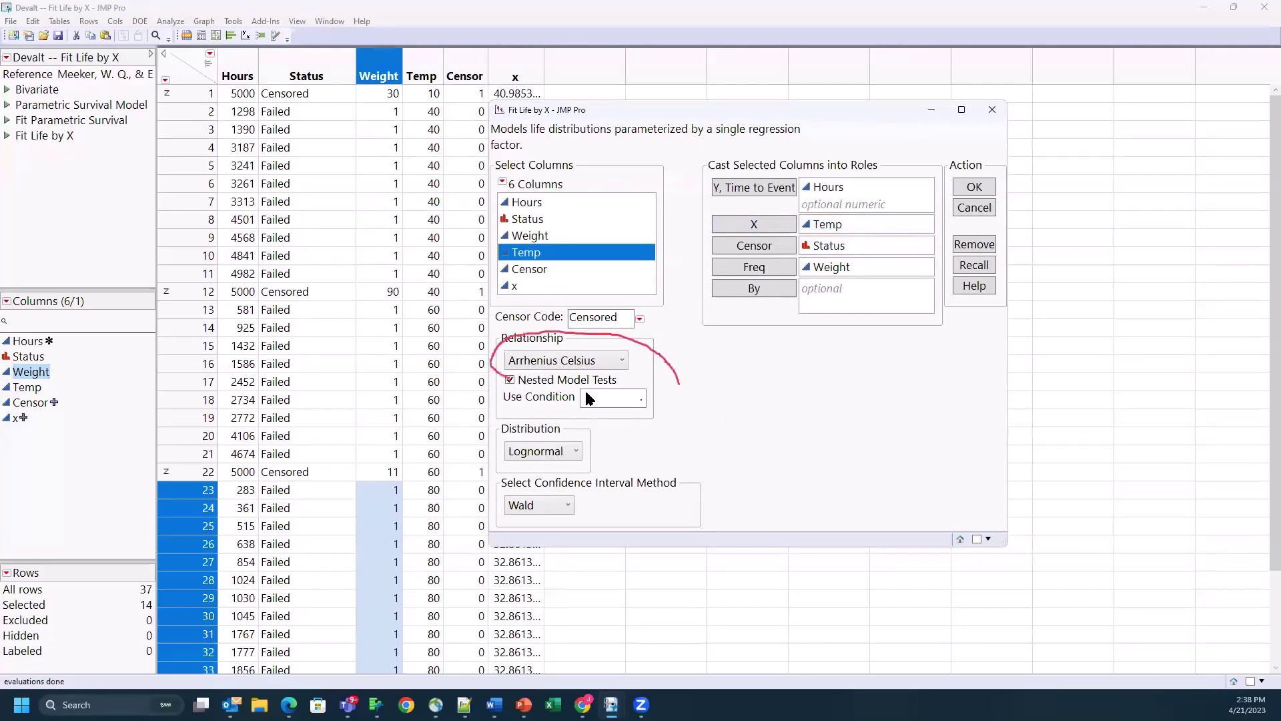
{"action": "left_click", "coordinate": [590, 364]}
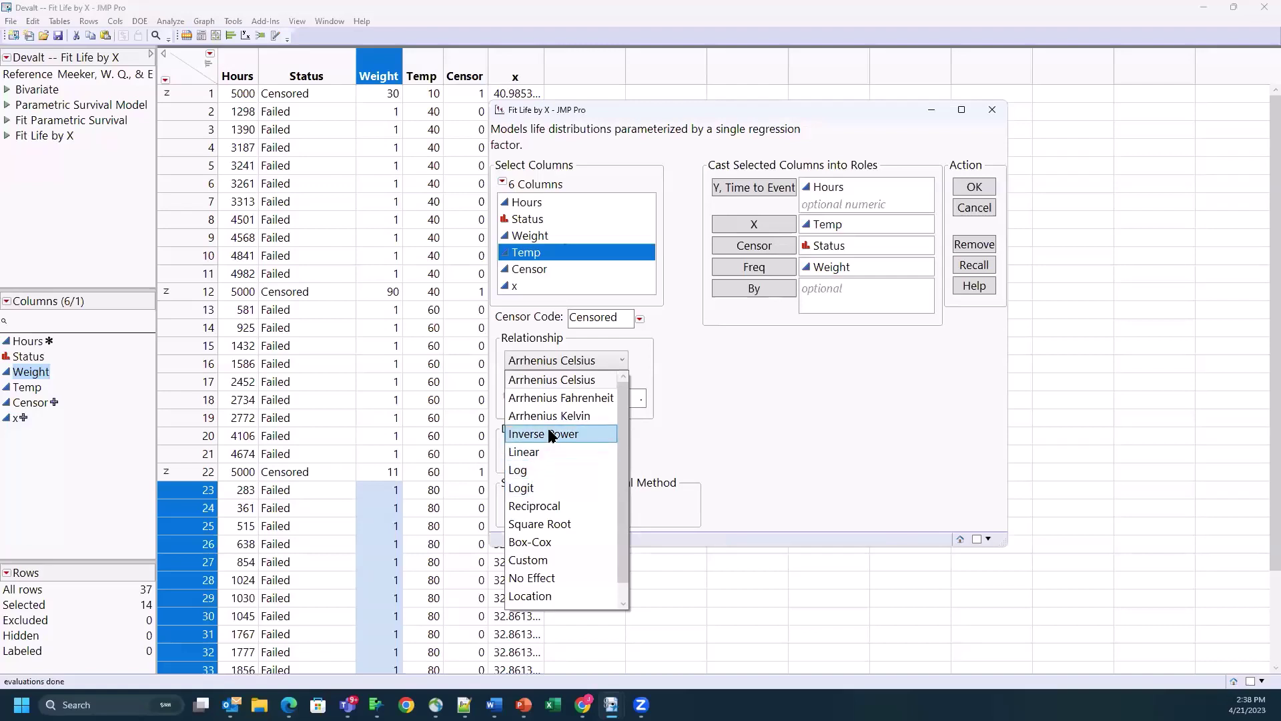
{"action": "left_click", "coordinate": [573, 379]}
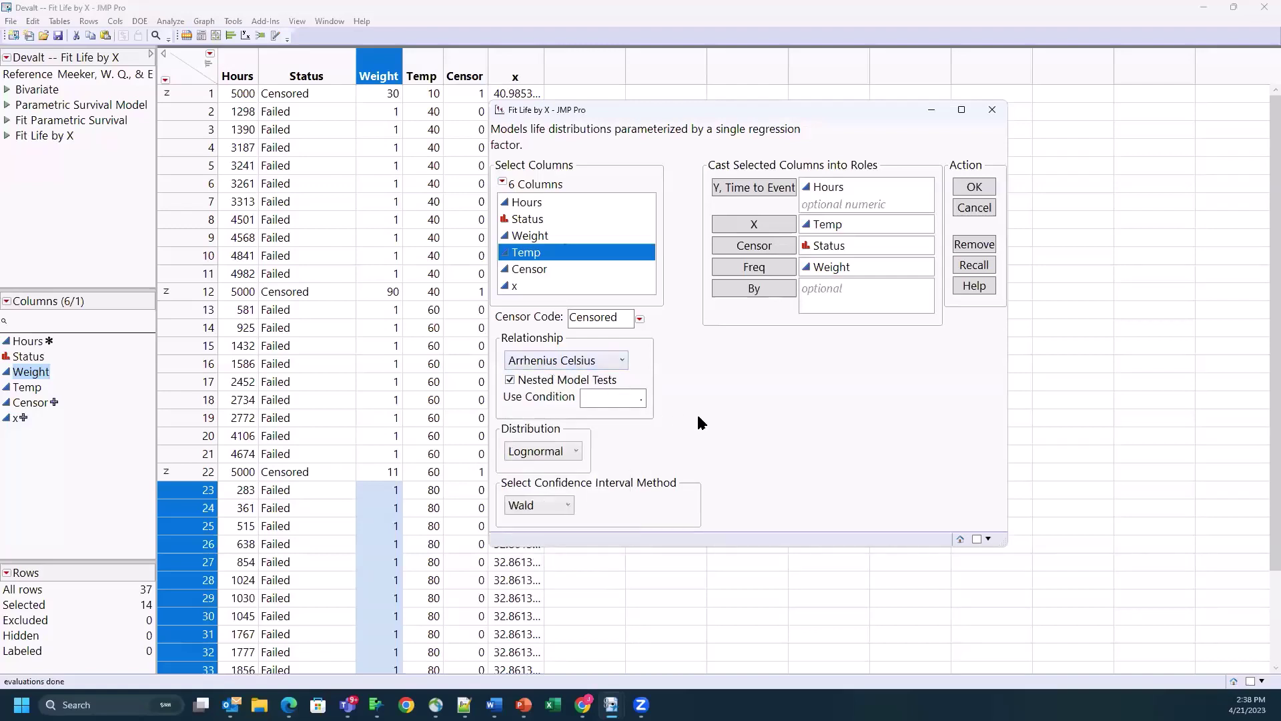
{"action": "left_click", "coordinate": [973, 189]}
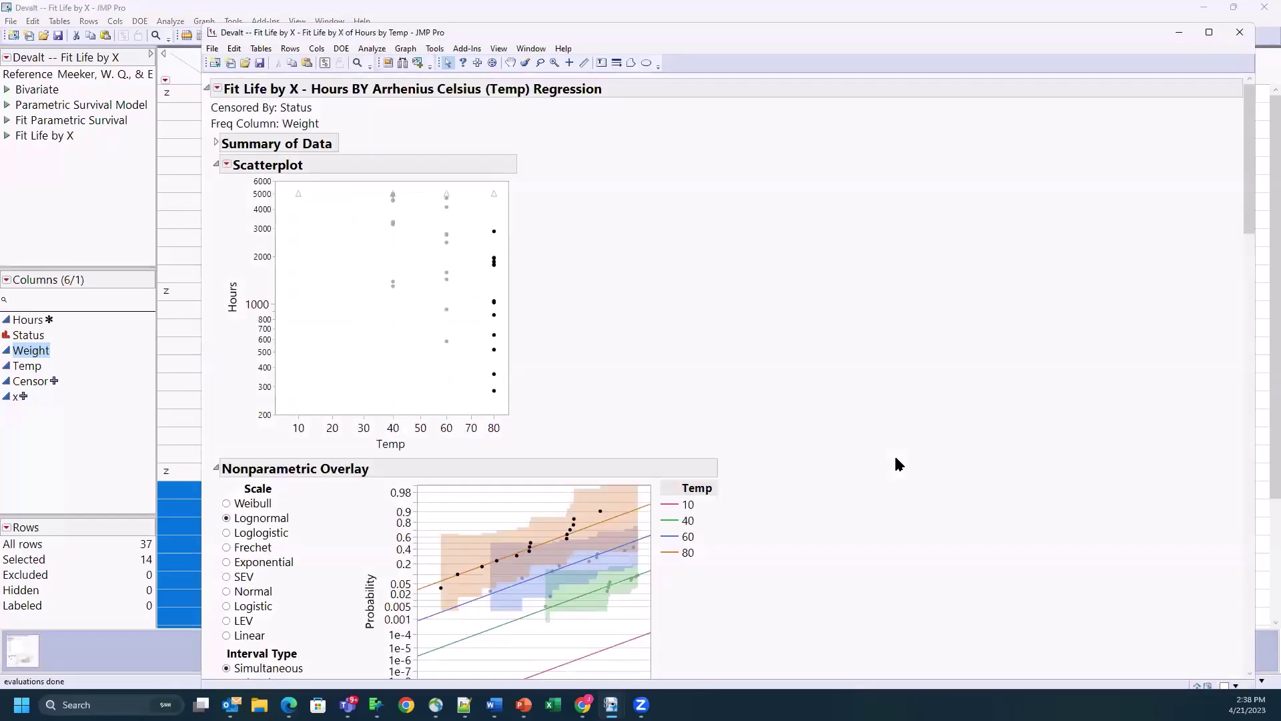
Clear the row selection in the scatterplot and review the Hours by Temp points and the Nonparametric Overlay
{"action": "left_click", "coordinate": [374, 377]}
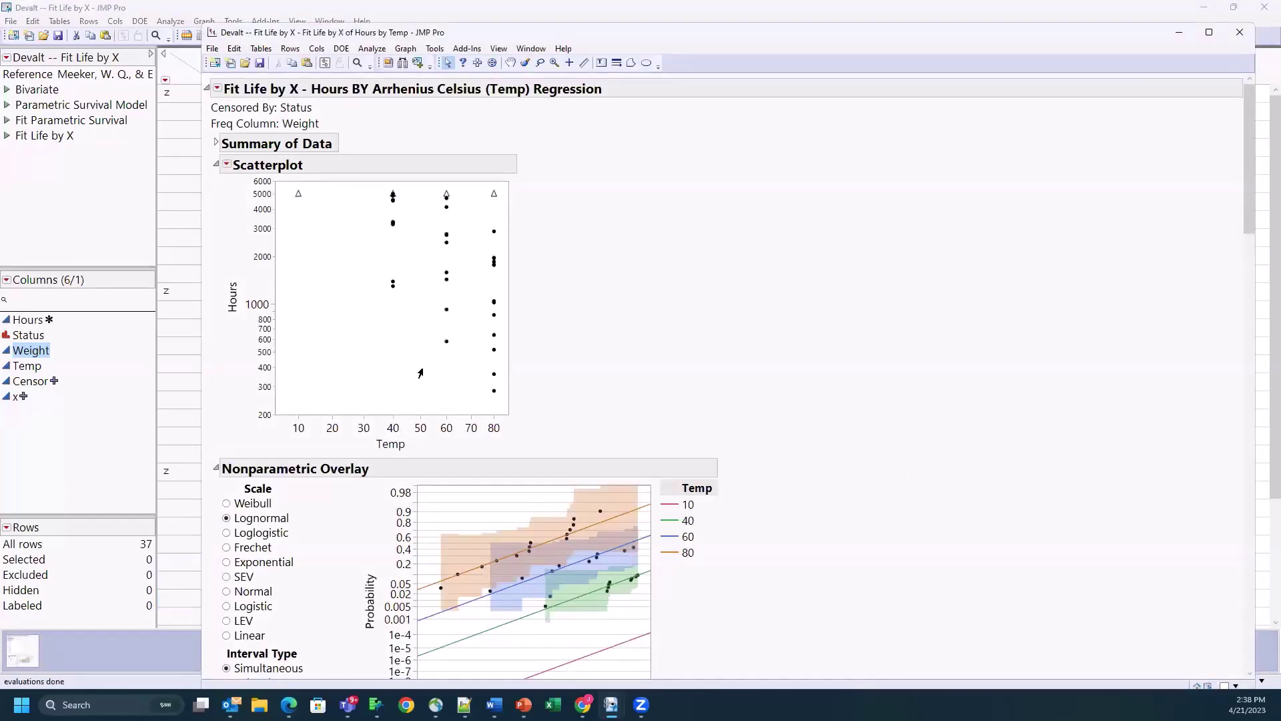
{"action": "mouse_move", "coordinate": [581, 339]}
{"action": "left_mouse_down"}
{"action": "mouse_move", "coordinate": [375, 143]}
{"action": "mouse_move", "coordinate": [251, 366]}
{"action": "mouse_move", "coordinate": [300, 402]}
{"action": "mouse_move", "coordinate": [590, 269]}
{"action": "left_mouse_up"}
{"action": "mouse_move", "coordinate": [393, 197]}
{"action": "scroll", "coordinate": [759, 486], "scroll_direction": "down", "scroll_amount": 5}
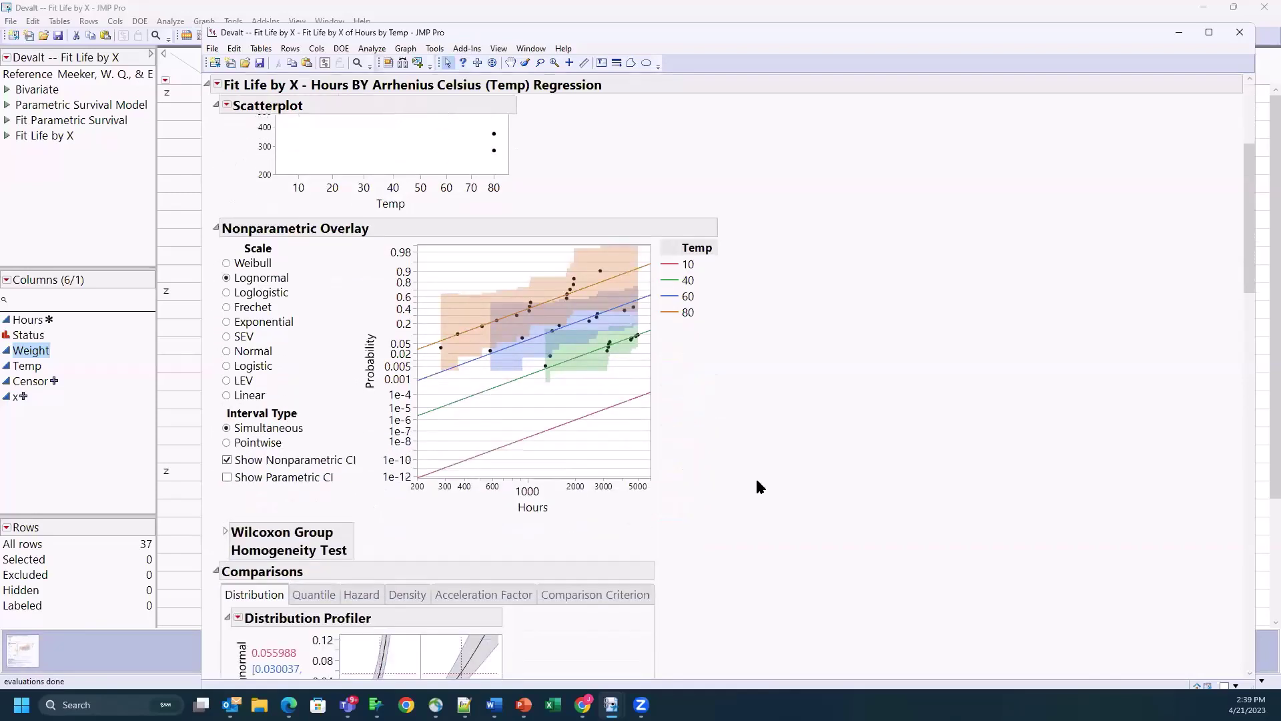
{"action": "mouse_move", "coordinate": [729, 468]}
{"action": "left_mouse_down"}
{"action": "mouse_move", "coordinate": [748, 407]}
{"action": "mouse_move", "coordinate": [670, 218]}
{"action": "mouse_move", "coordinate": [390, 303]}
{"action": "mouse_move", "coordinate": [509, 502]}
{"action": "left_mouse_up"}
{"action": "left_click_drag", "start_coordinate": [586, 509], "coordinate": [692, 463]}
Switch the Nonparametric Overlay scale to Exponential and Weibull for comparison with Lognormal, finishing on the Lognormal scale
{"action": "left_click", "coordinate": [227, 322]}
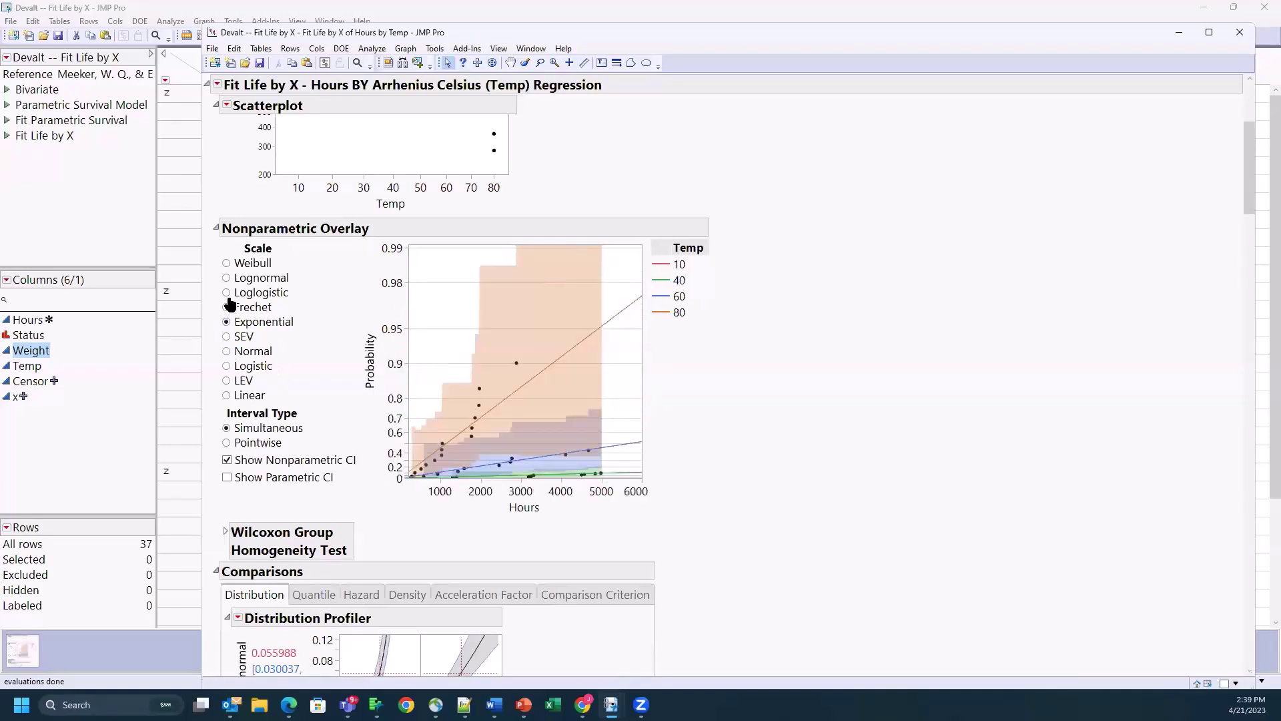
{"action": "left_click", "coordinate": [227, 279]}
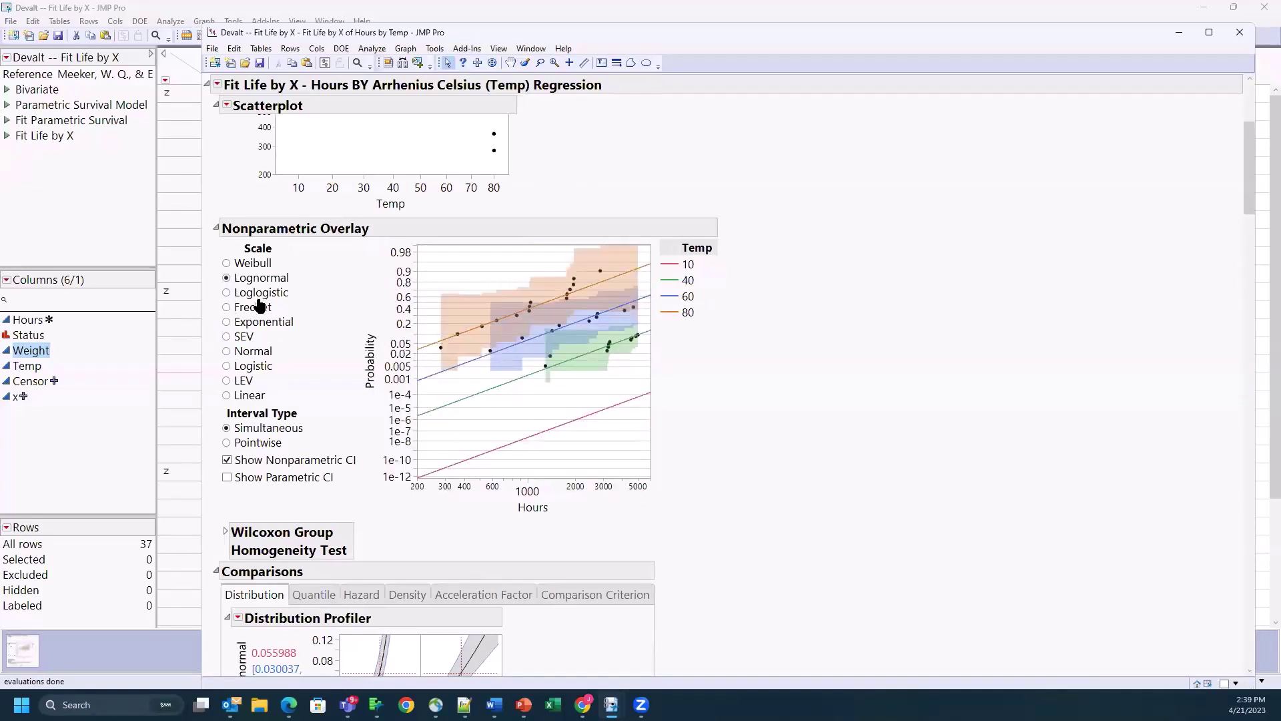
{"action": "left_click", "coordinate": [228, 264]}
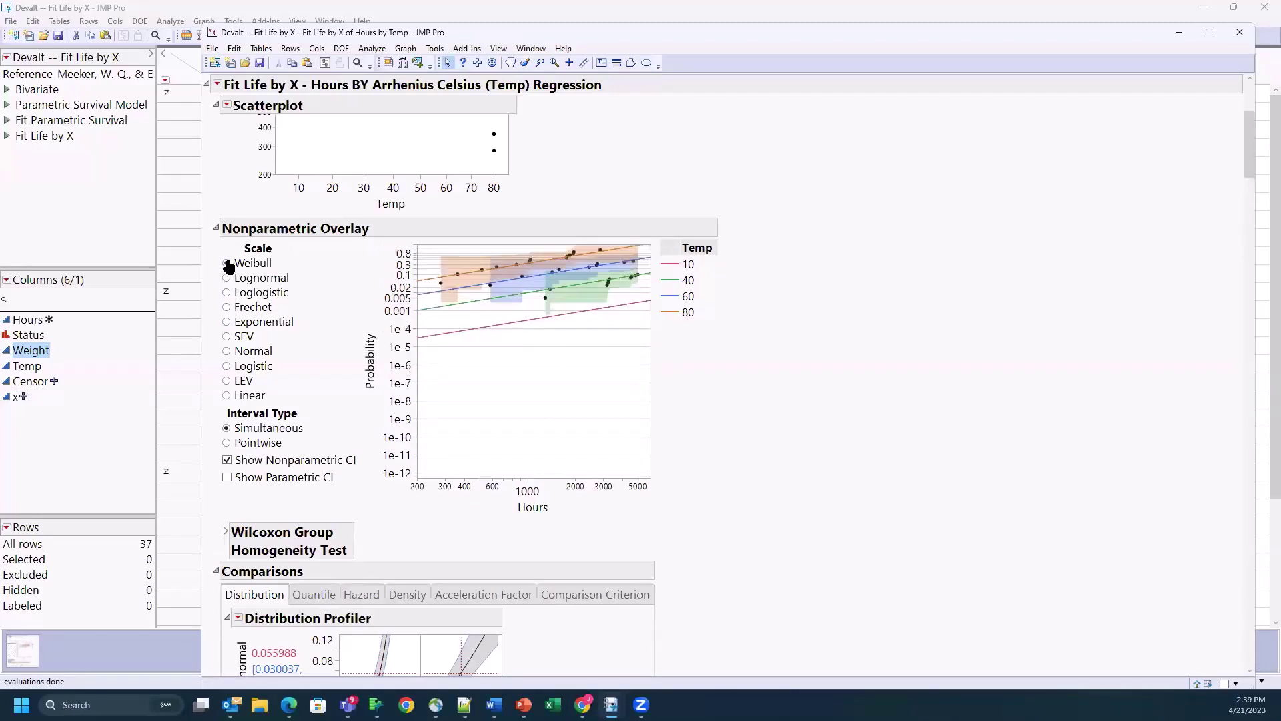
{"action": "left_click", "coordinate": [227, 278]}
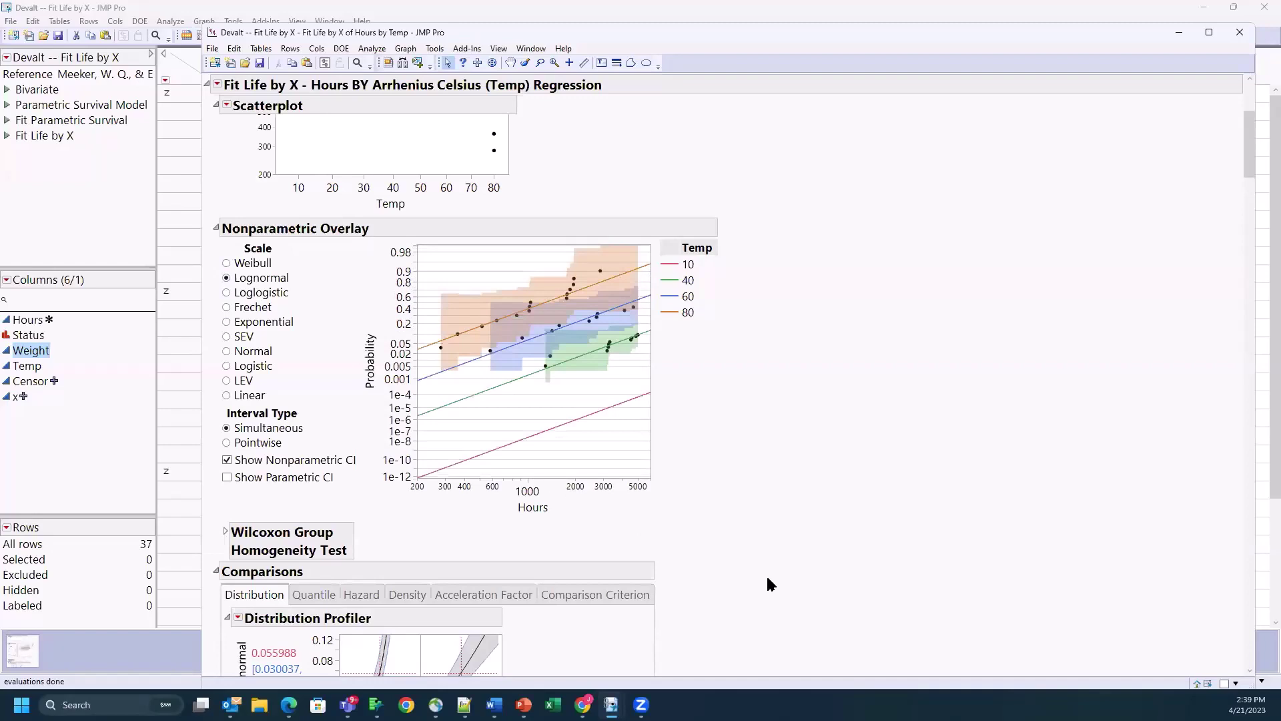
Set Temp to 30 in the Distribution Profiler comparing the Lognormal, Exponential and Weibull fits
{"action": "scroll", "coordinate": [769, 579], "scroll_direction": "down", "scroll_amount": 8}
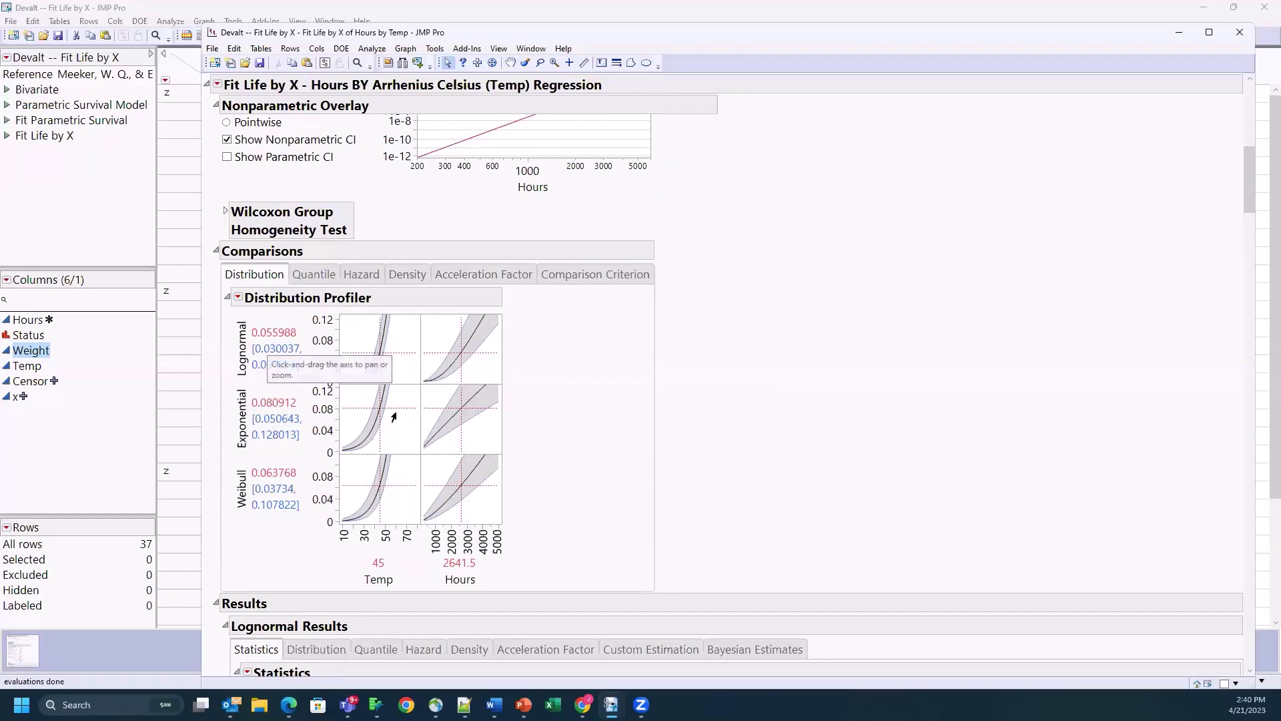
{"action": "mouse_move", "coordinate": [565, 437]}
{"action": "left_mouse_down"}
{"action": "mouse_move", "coordinate": [479, 302]}
{"action": "mouse_move", "coordinate": [330, 318]}
{"action": "mouse_move", "coordinate": [421, 578]}
{"action": "mouse_move", "coordinate": [527, 462]}
{"action": "left_mouse_up"}
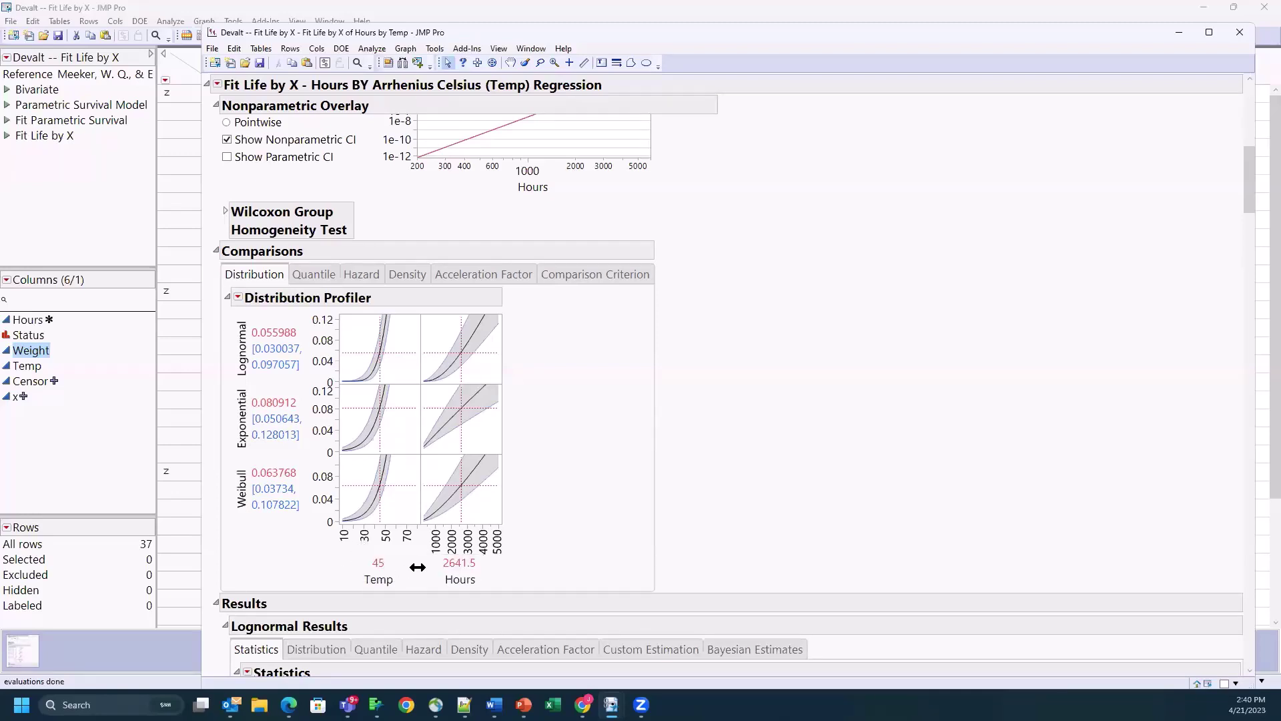
{"action": "left_click", "coordinate": [379, 563]}
{"action": "type", "text": "30"}
{"action": "key", "text": "Return"}
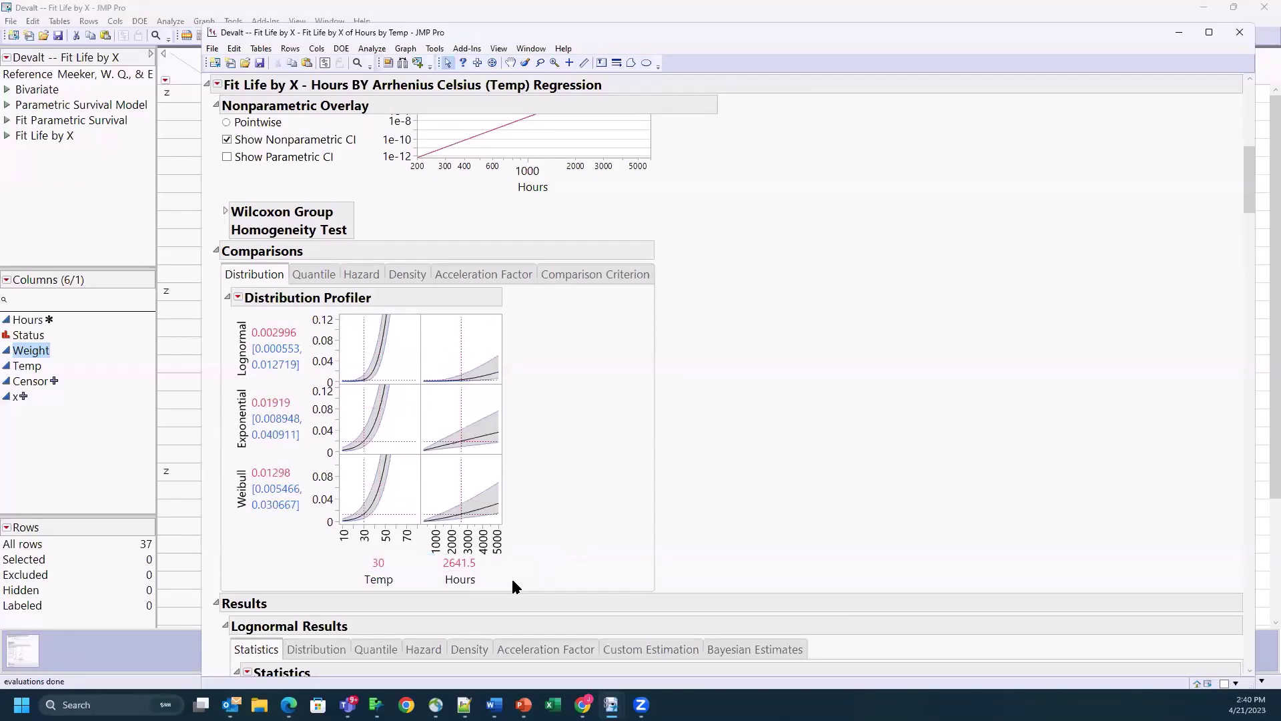
Set Hours to 3000 in the Distribution Profiler and compare the failure probability estimates of the three distributions
{"action": "left_click", "coordinate": [464, 563]}
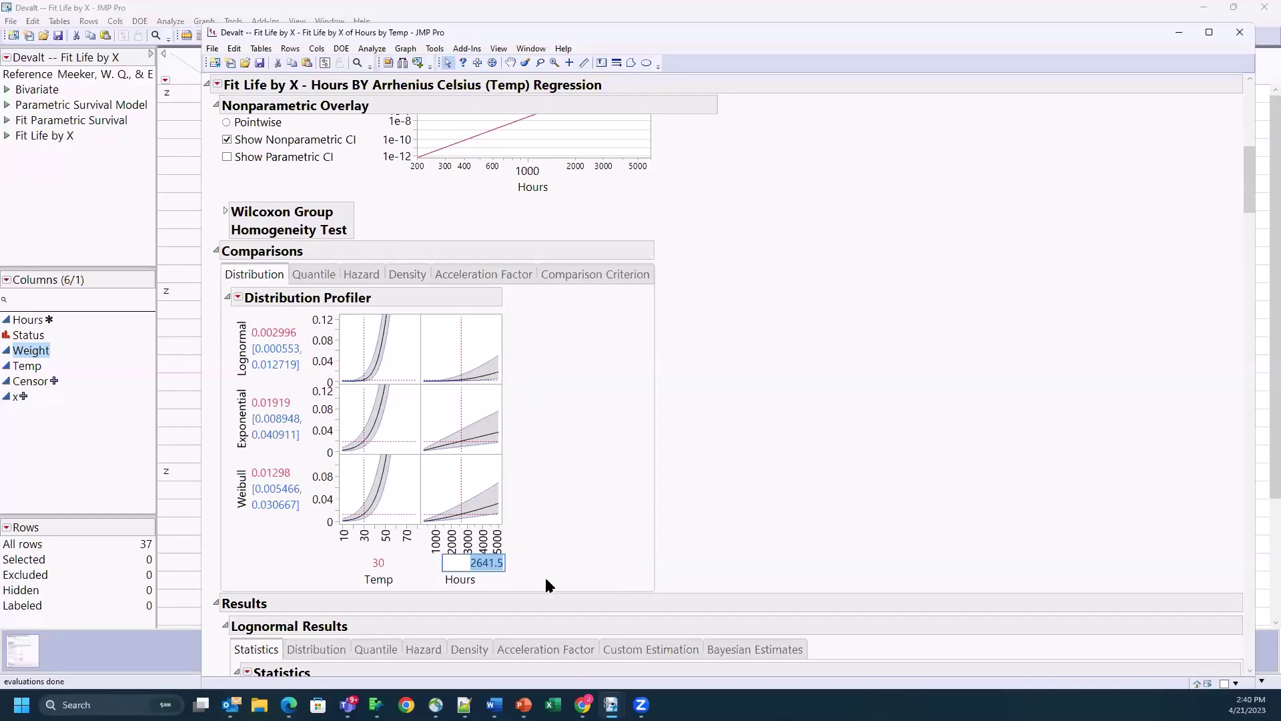
{"action": "type", "text": "3000"}
{"action": "key", "text": "Return"}
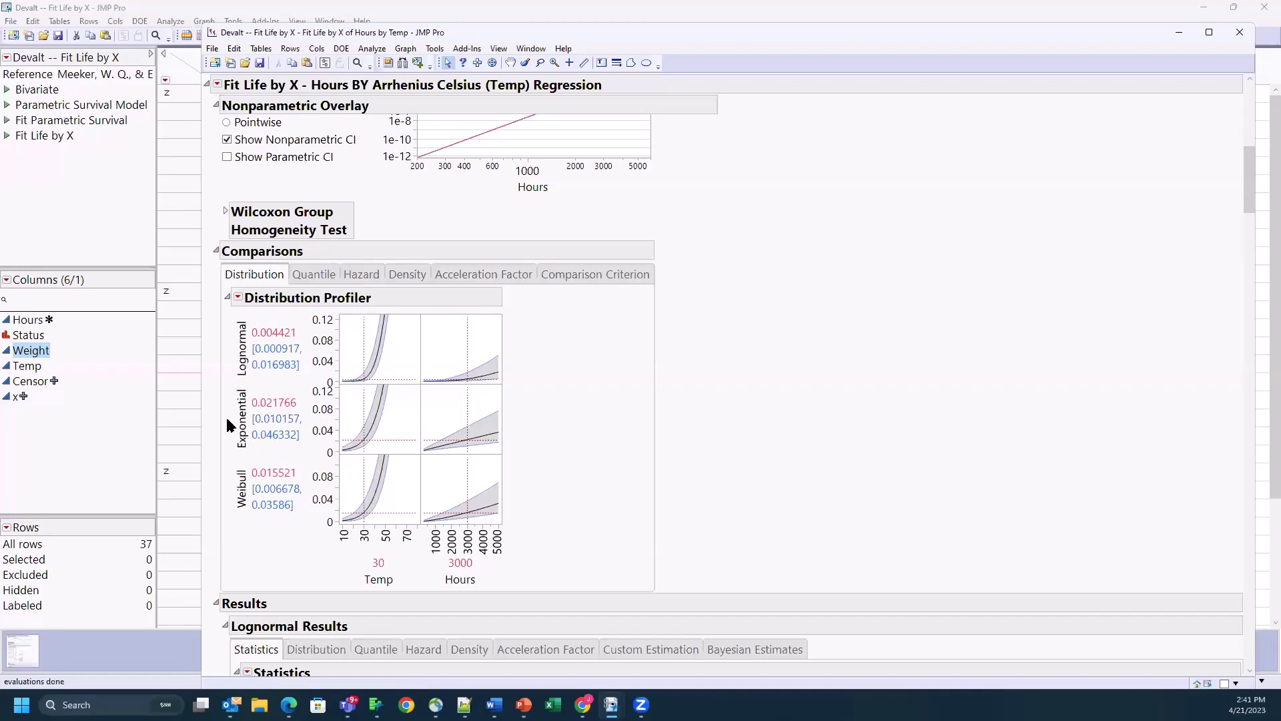
{"action": "mouse_move", "coordinate": [209, 397]}
{"action": "left_mouse_down"}
{"action": "mouse_move", "coordinate": [323, 393]}
{"action": "mouse_move", "coordinate": [240, 430]}
{"action": "left_mouse_up"}
{"action": "left_click_drag", "start_coordinate": [212, 435], "coordinate": [318, 449]}
{"action": "scroll", "coordinate": [728, 506], "scroll_direction": "down", "scroll_amount": 3}
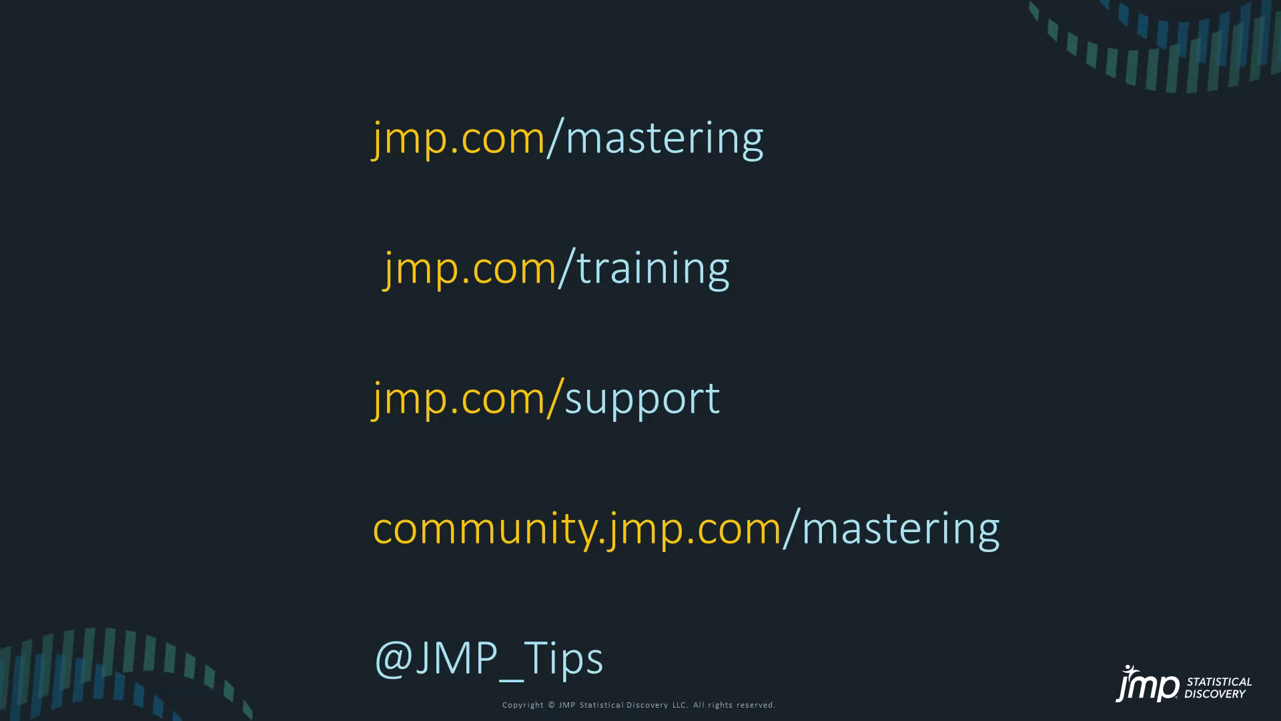